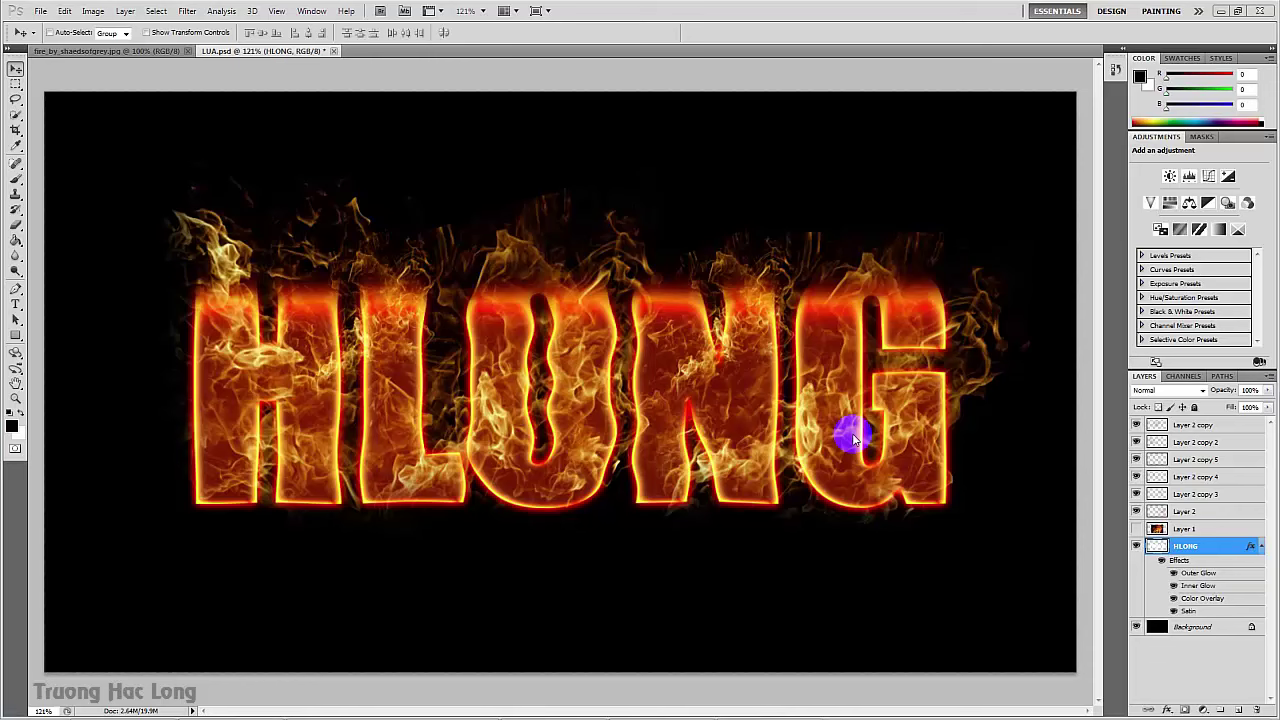
- Create the Untitled-1 document at 1280 px wide by 720 px high with a white background
left_click(40, 11)
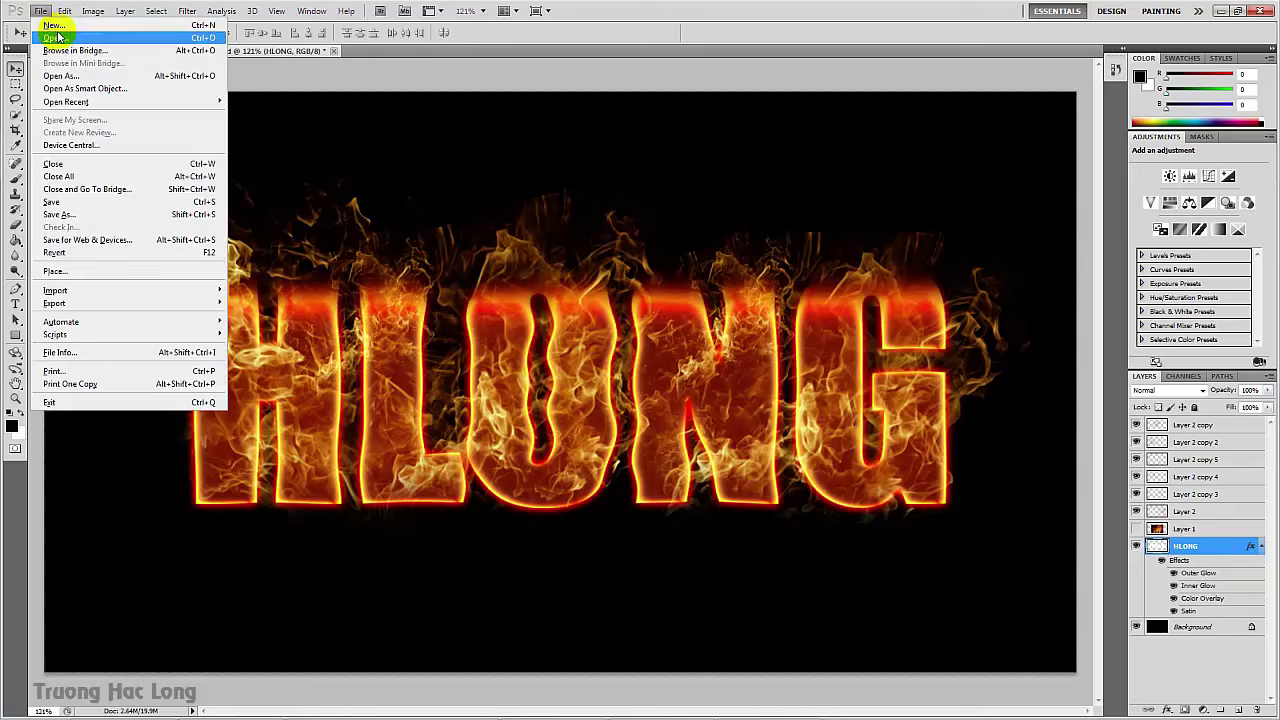
left_click(54, 25)
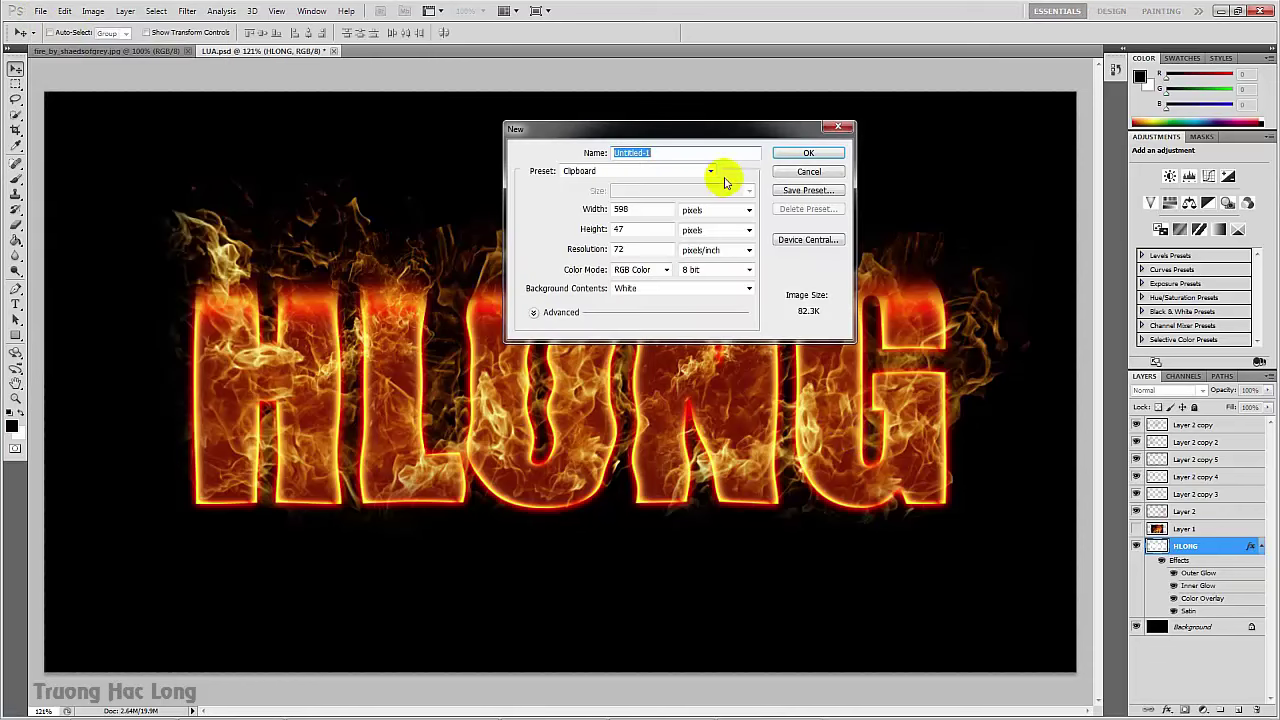
double_click(636, 209)
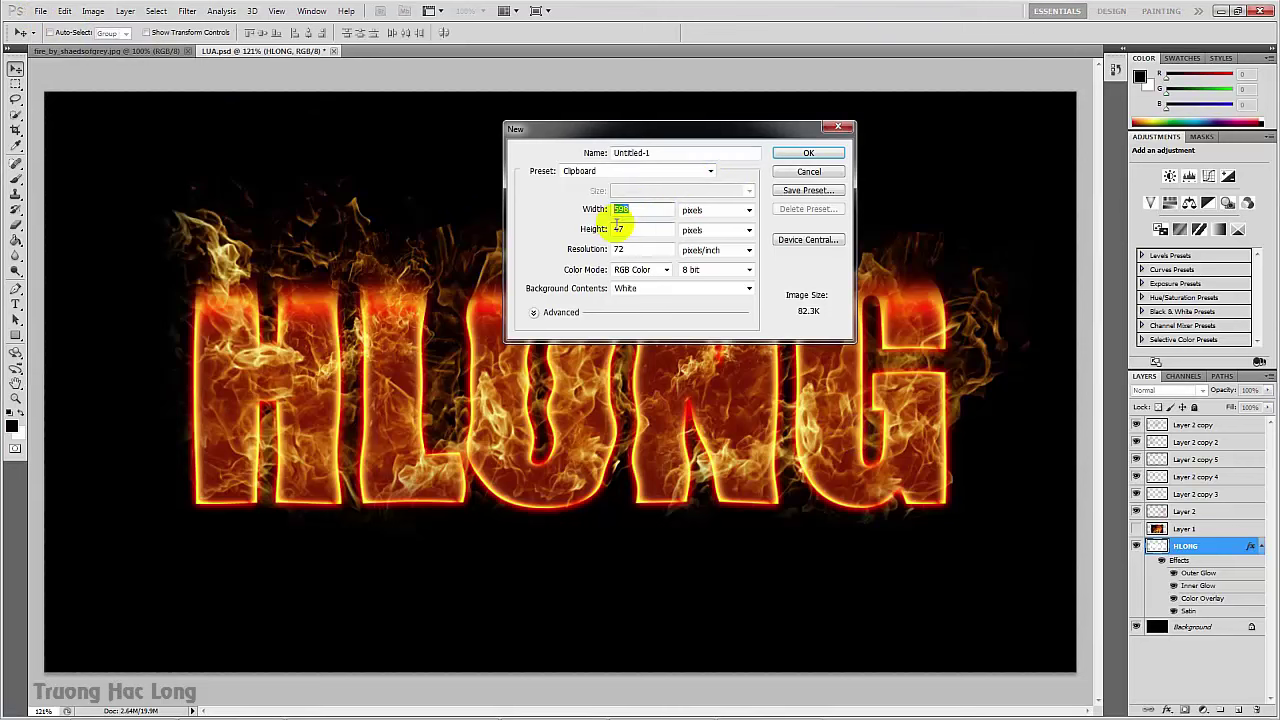
type("1280")
key("Tab")
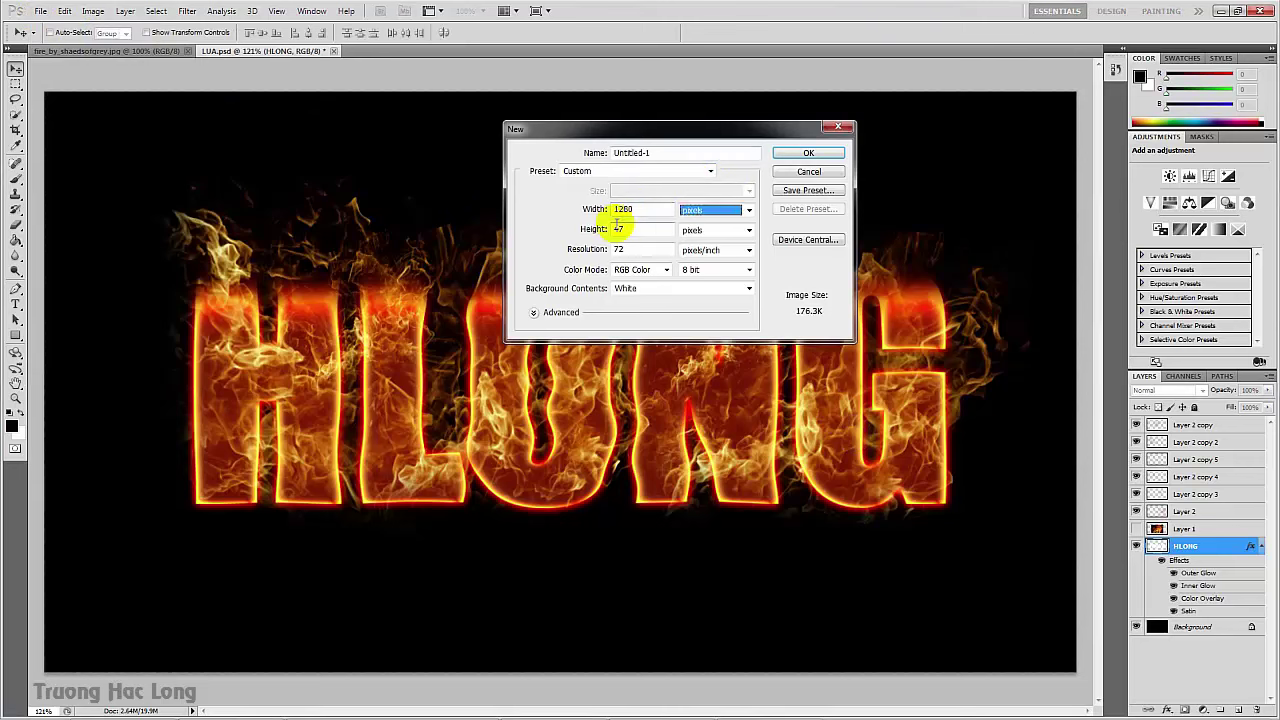
key("Tab")
type("720")
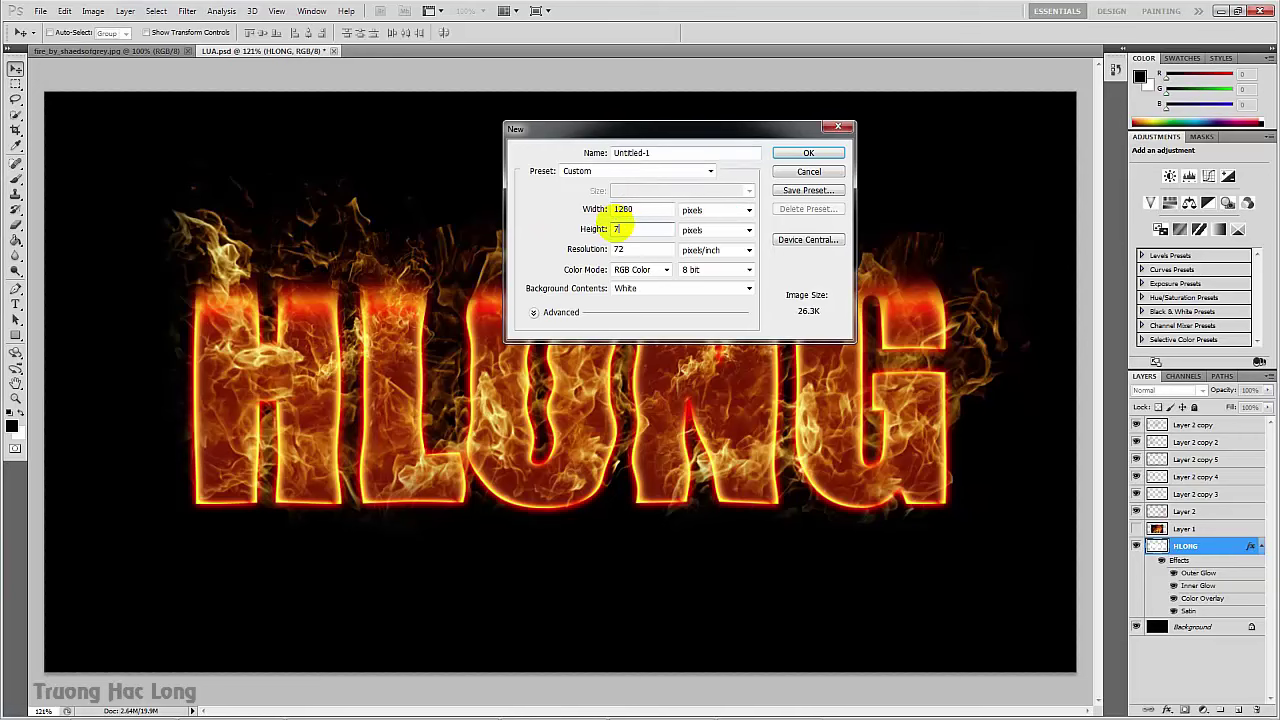
left_click(814, 152)
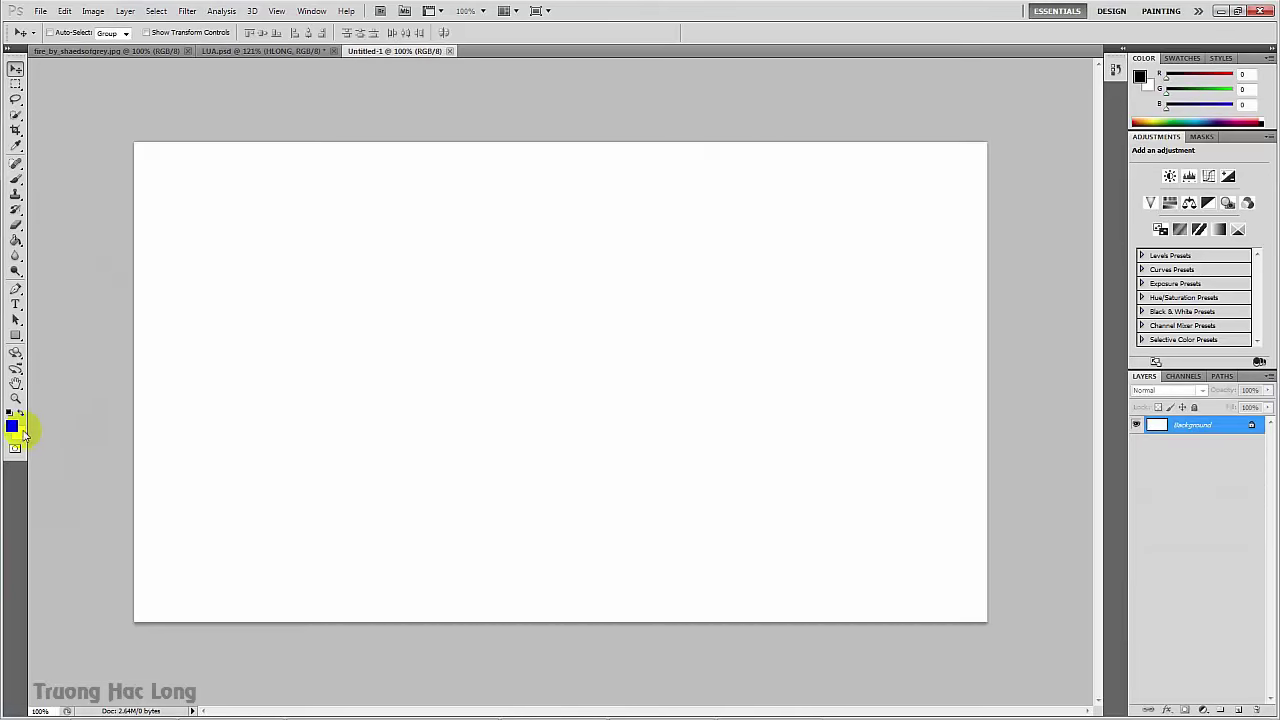
- Reset the default colours and fill the white canvas with black using the Paint Bucket
left_click(10, 413)
left_click(16, 240)
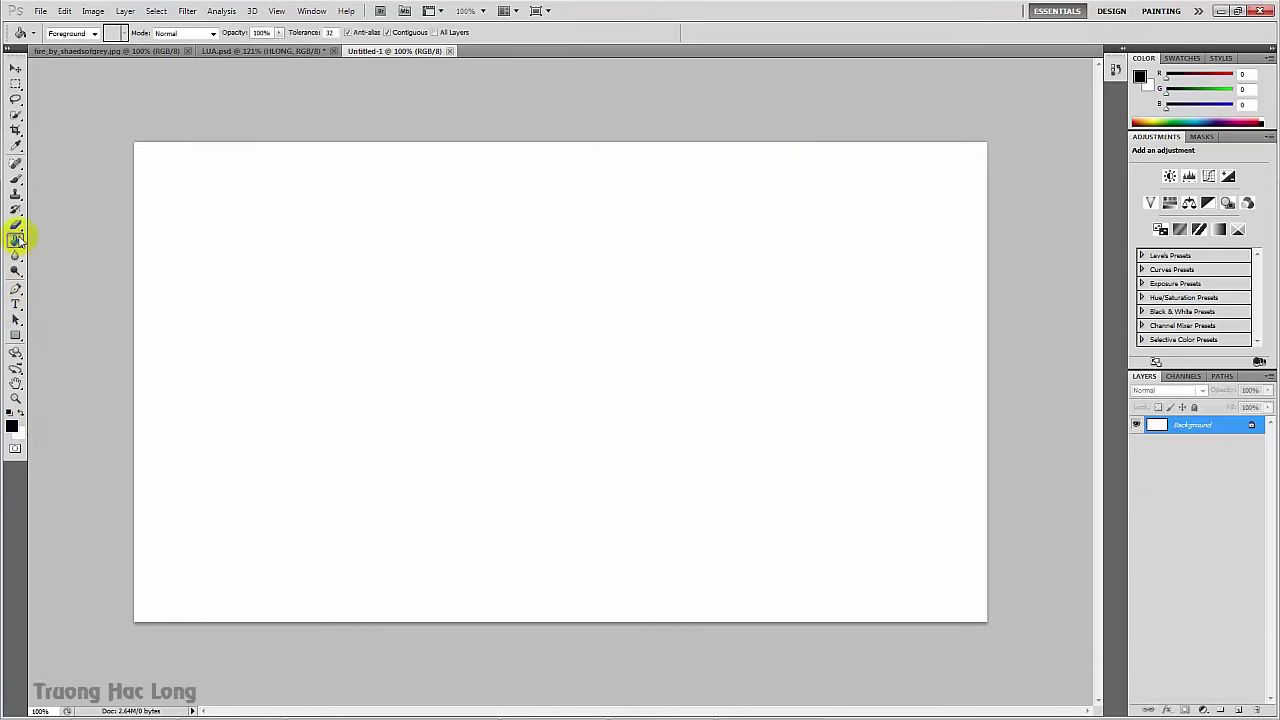
left_click(314, 290)
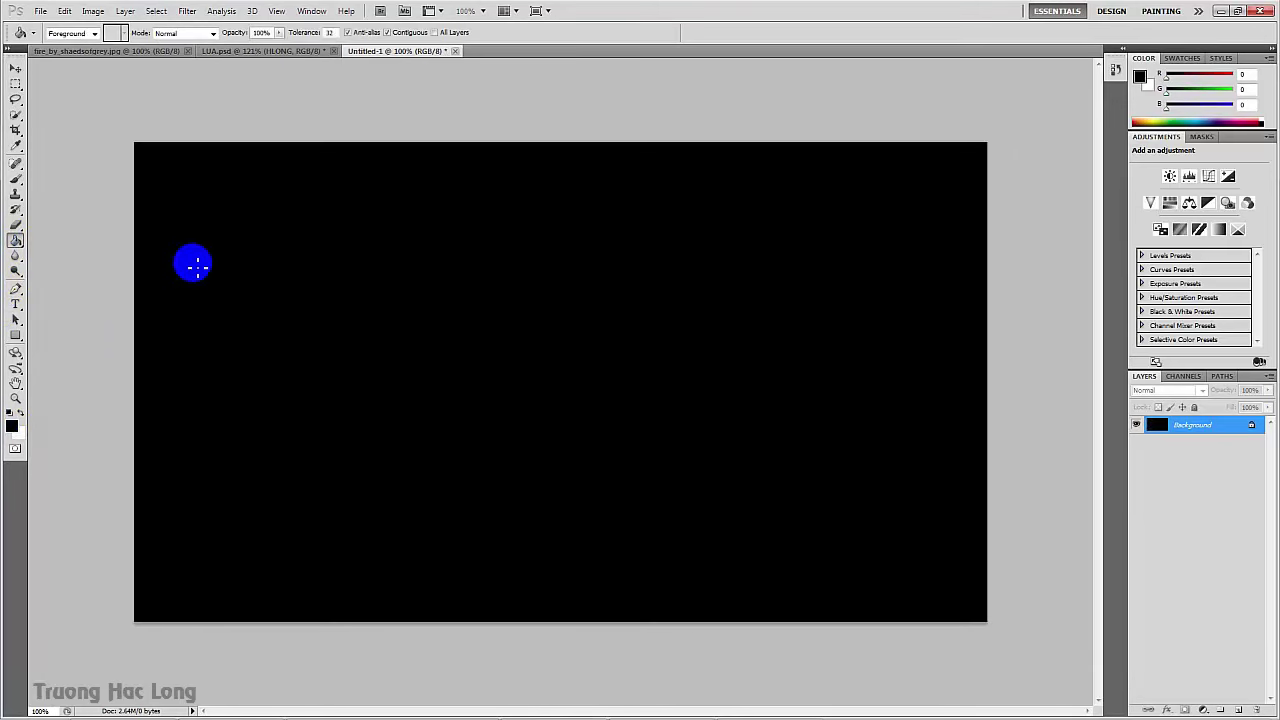
- Type HLONG in large white Impact type and move it to the canvas centre
left_click(15, 305)
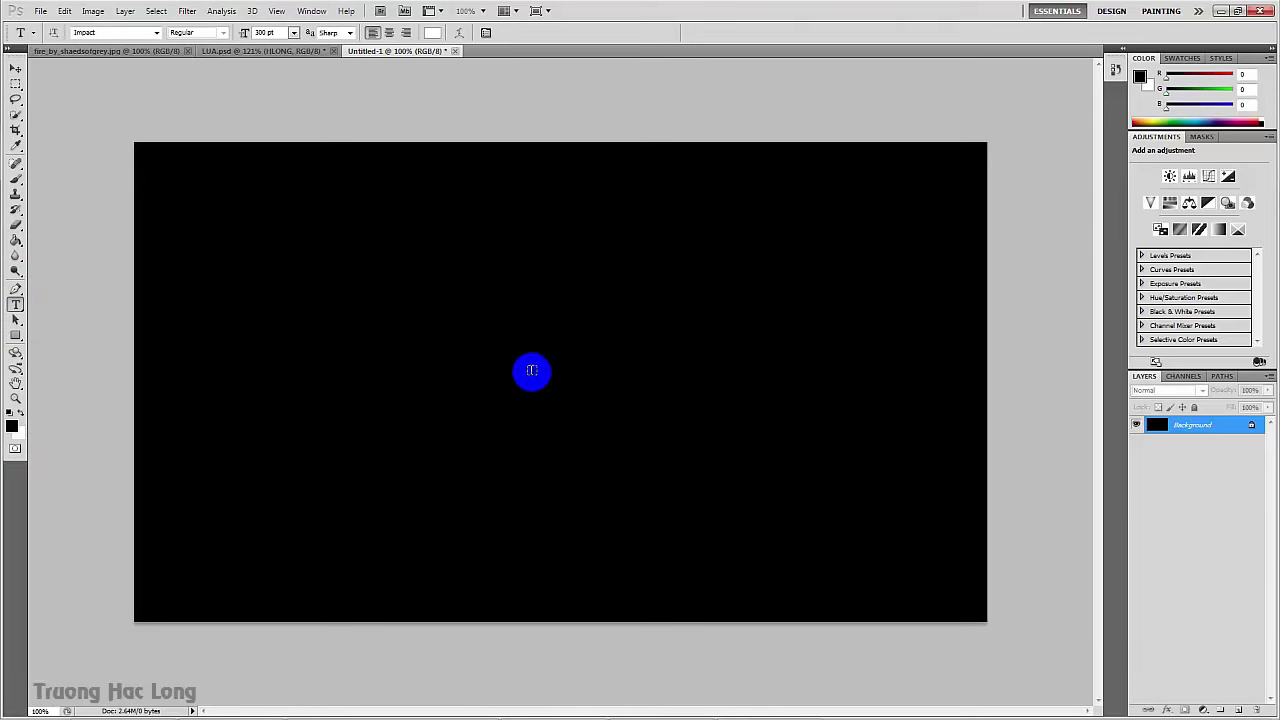
left_click(535, 376)
type("H")
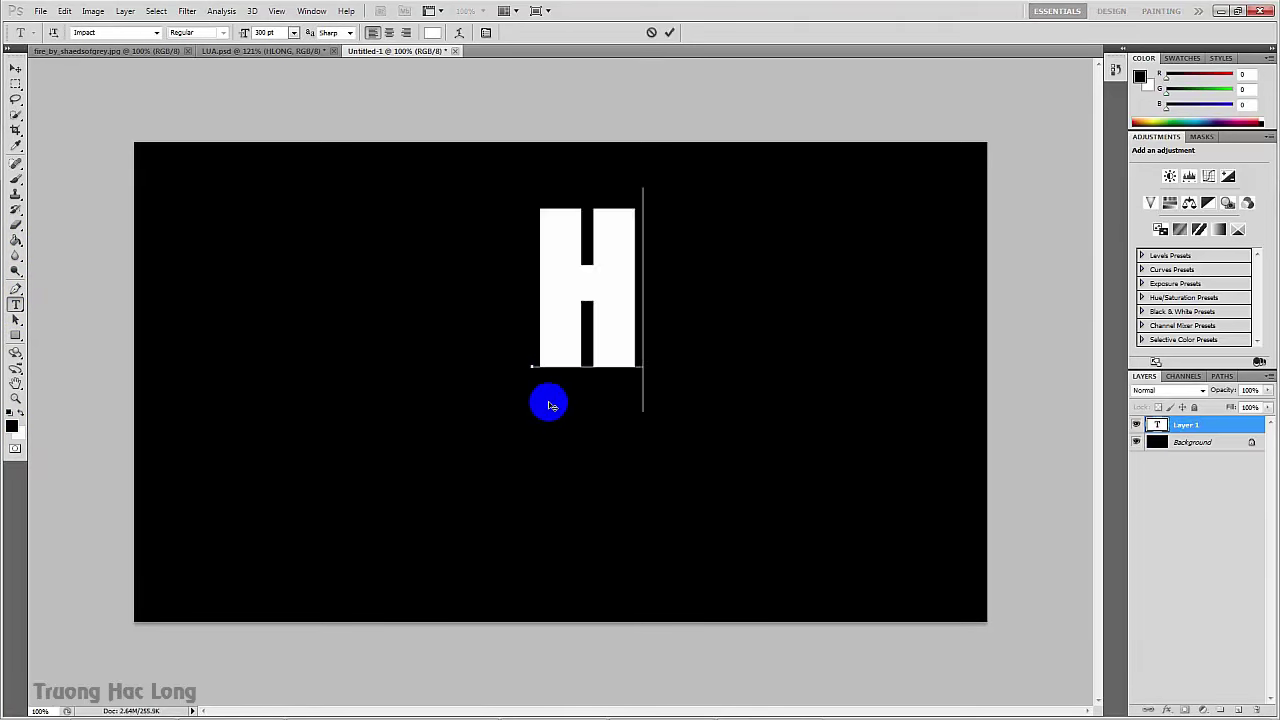
type("LONG")
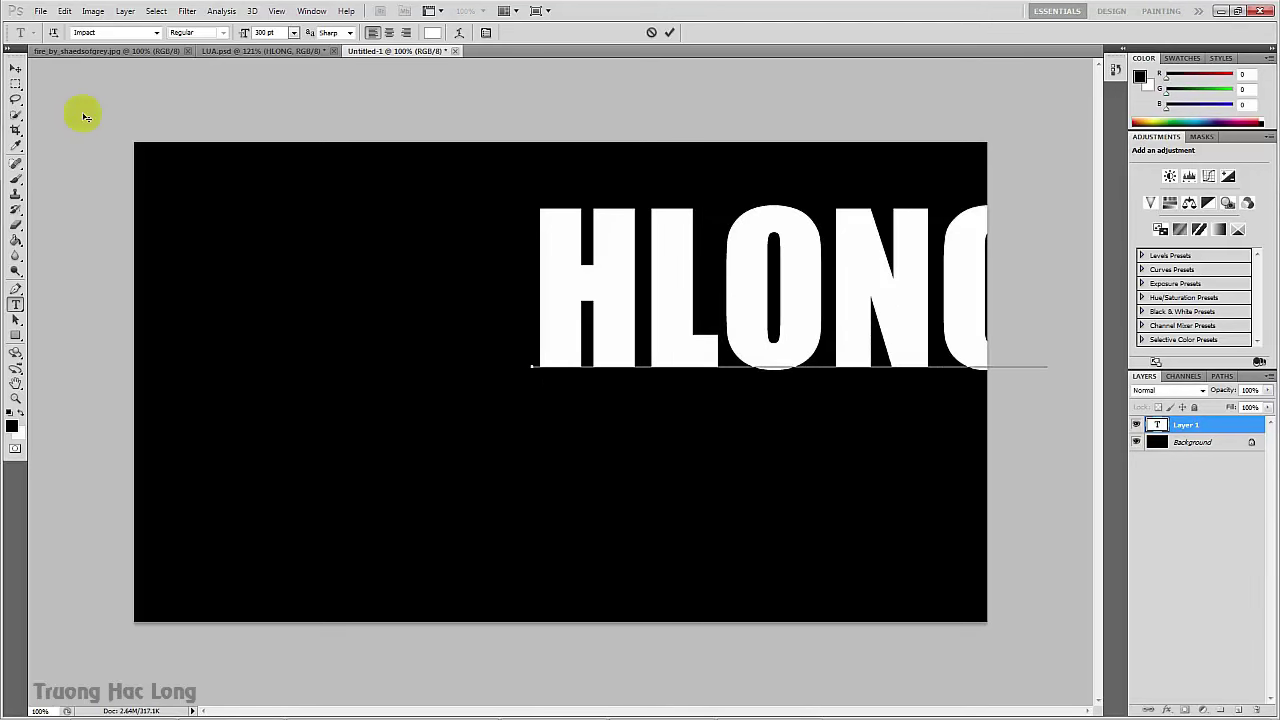
left_click(16, 68)
left_click_drag(579, 298, 356, 390)
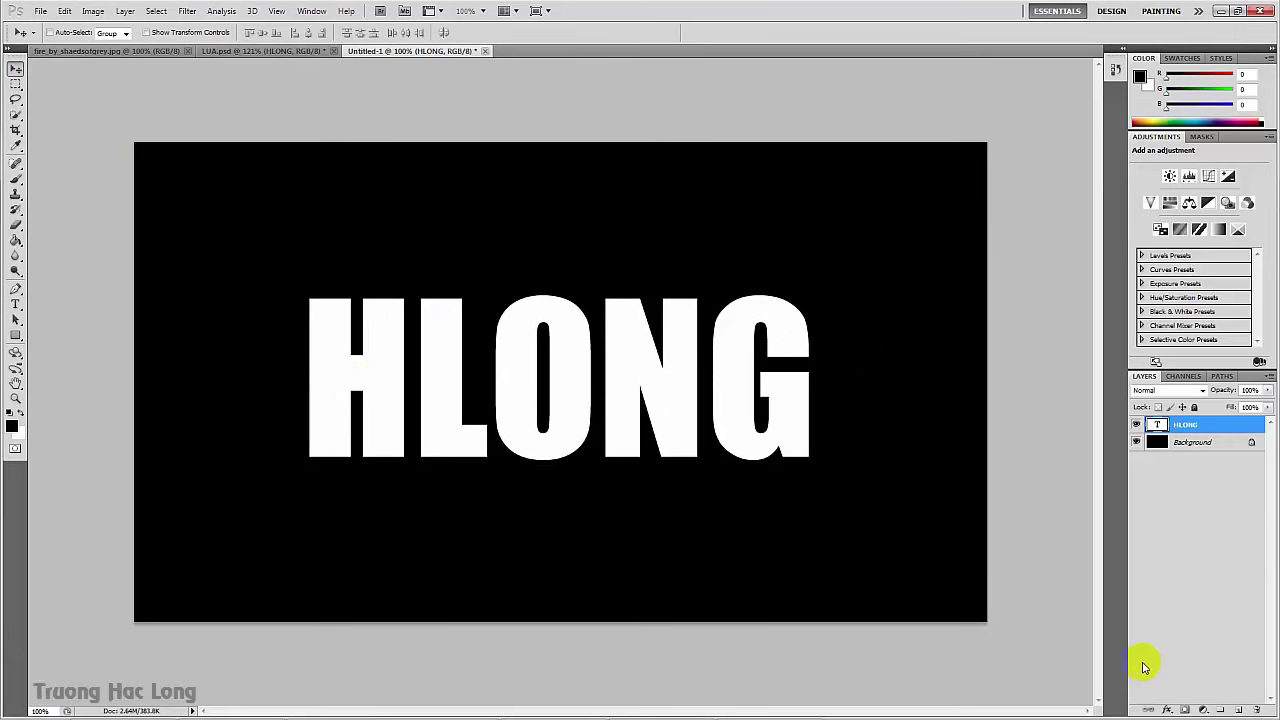
- Enable an Outer Glow on HLONG in red F70300 at 100% opacity, size about 13 px
left_click(1168, 710)
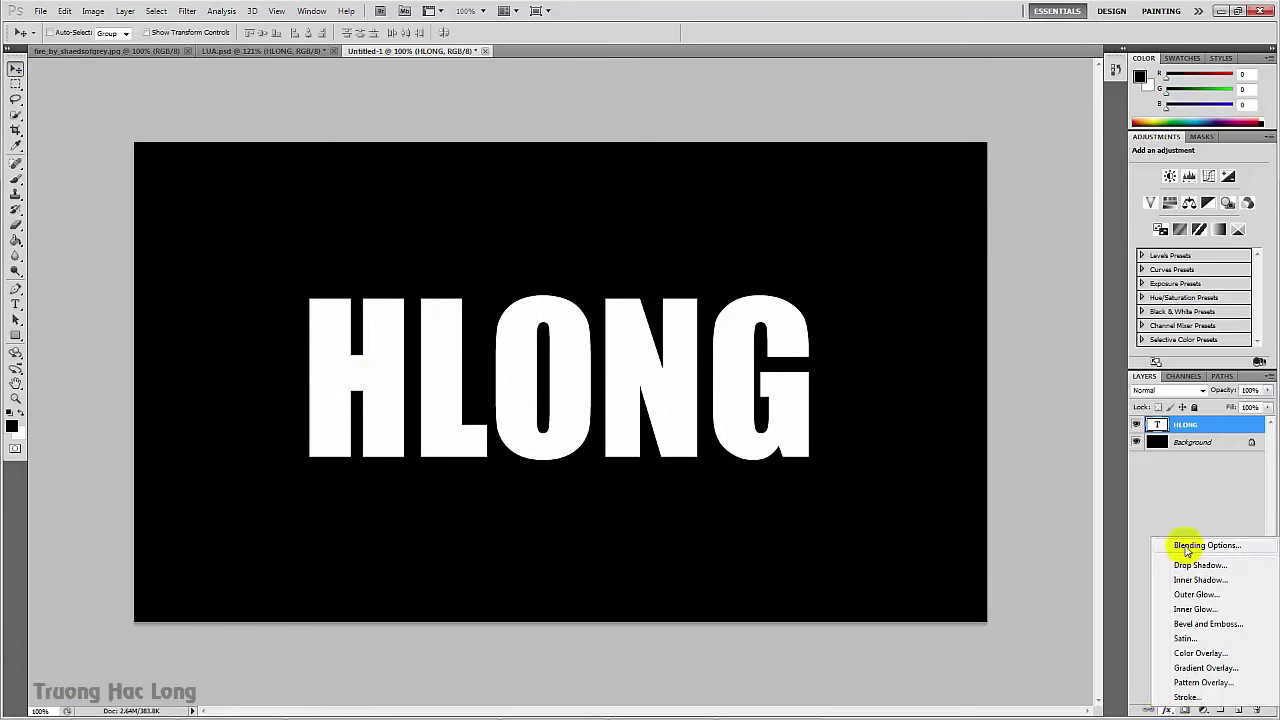
left_click(1180, 543)
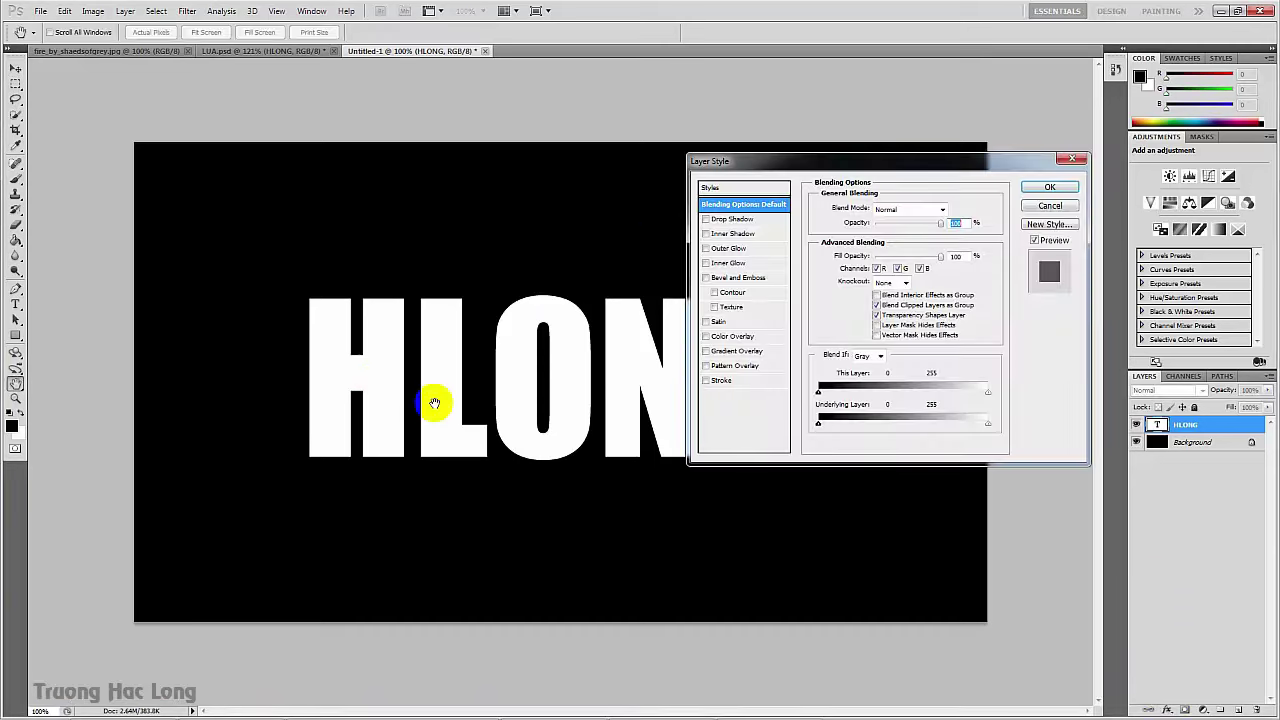
left_click(727, 249)
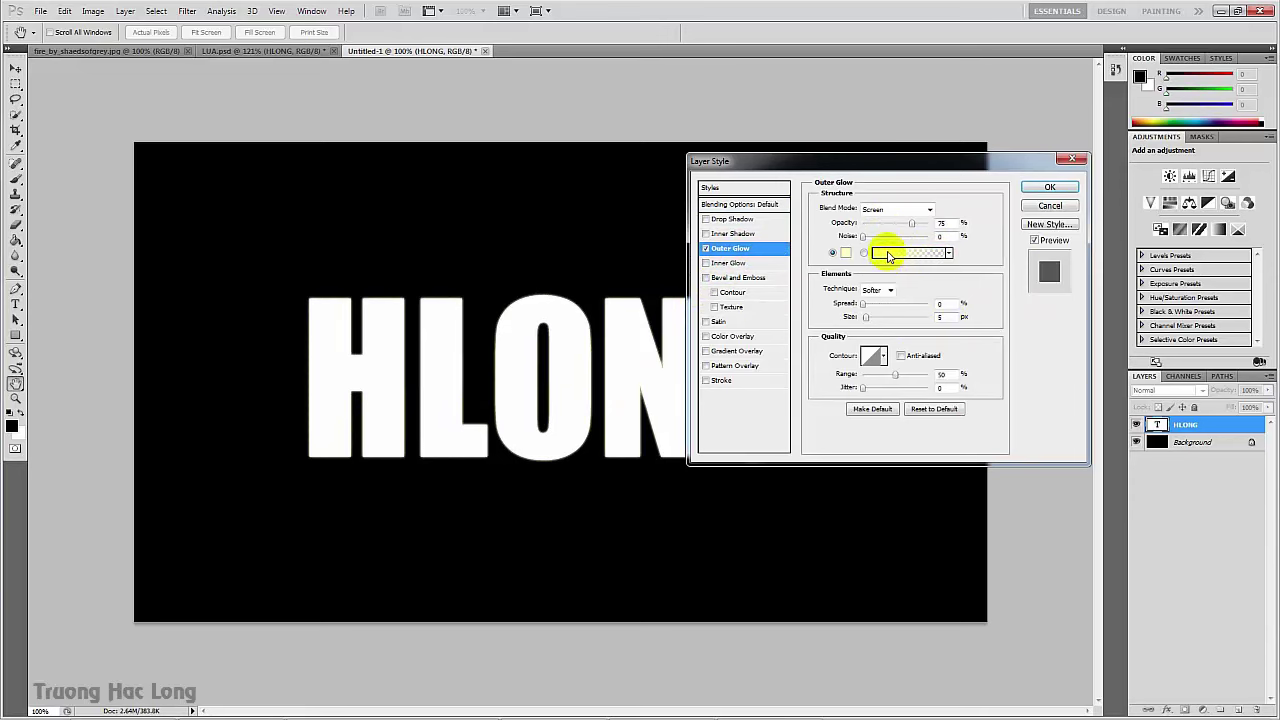
left_click(847, 252)
left_click_drag(705, 378, 663, 376)
right_click(688, 376)
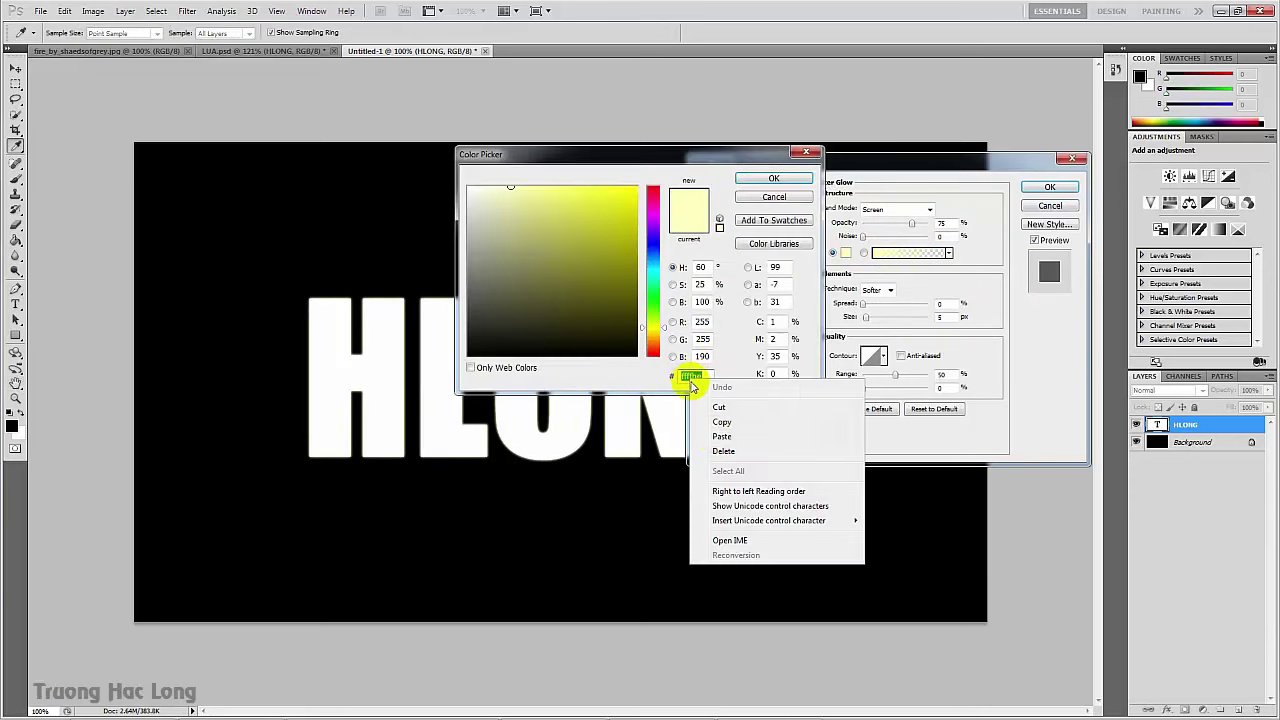
left_click(720, 437)
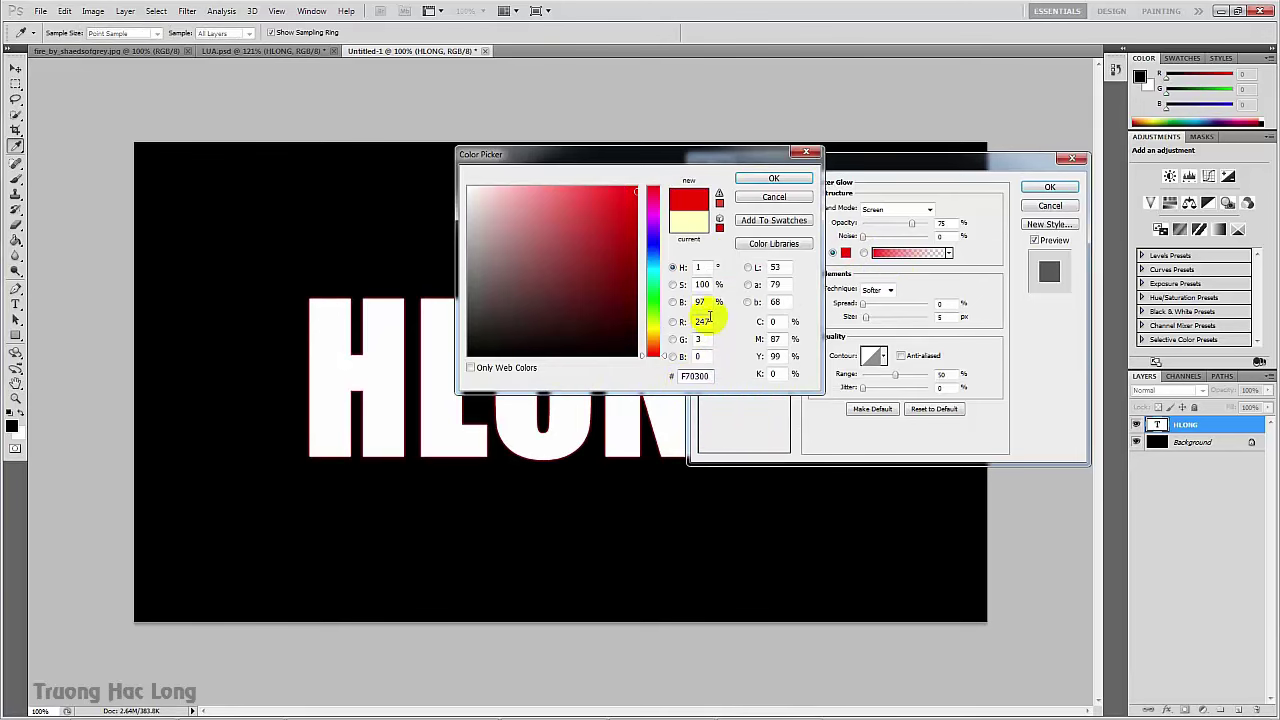
left_click(772, 179)
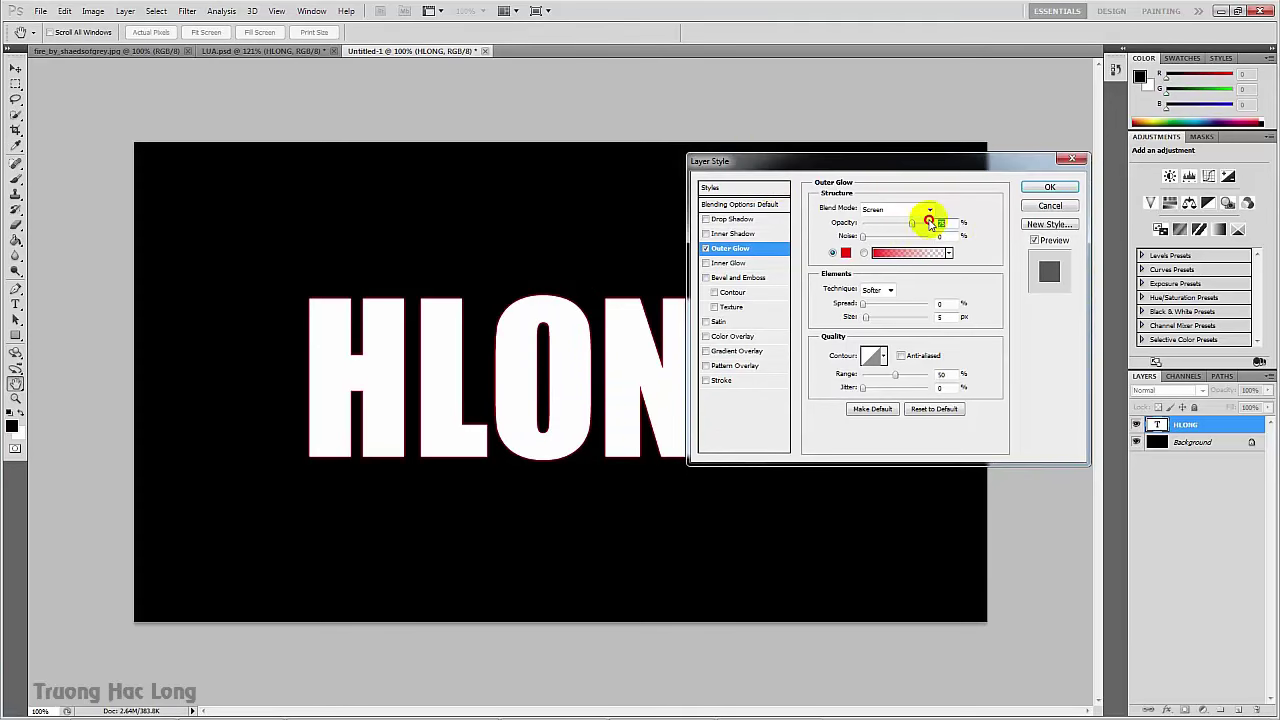
left_click_drag(911, 222, 954, 226)
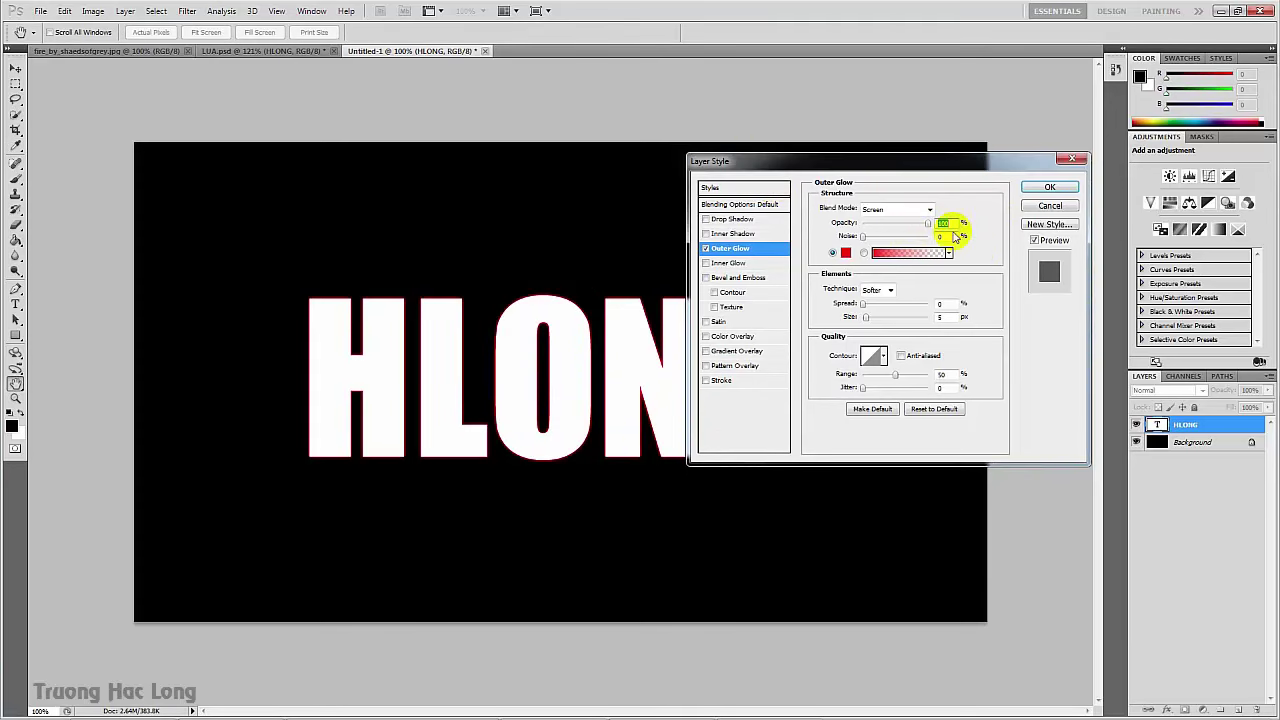
double_click(947, 317)
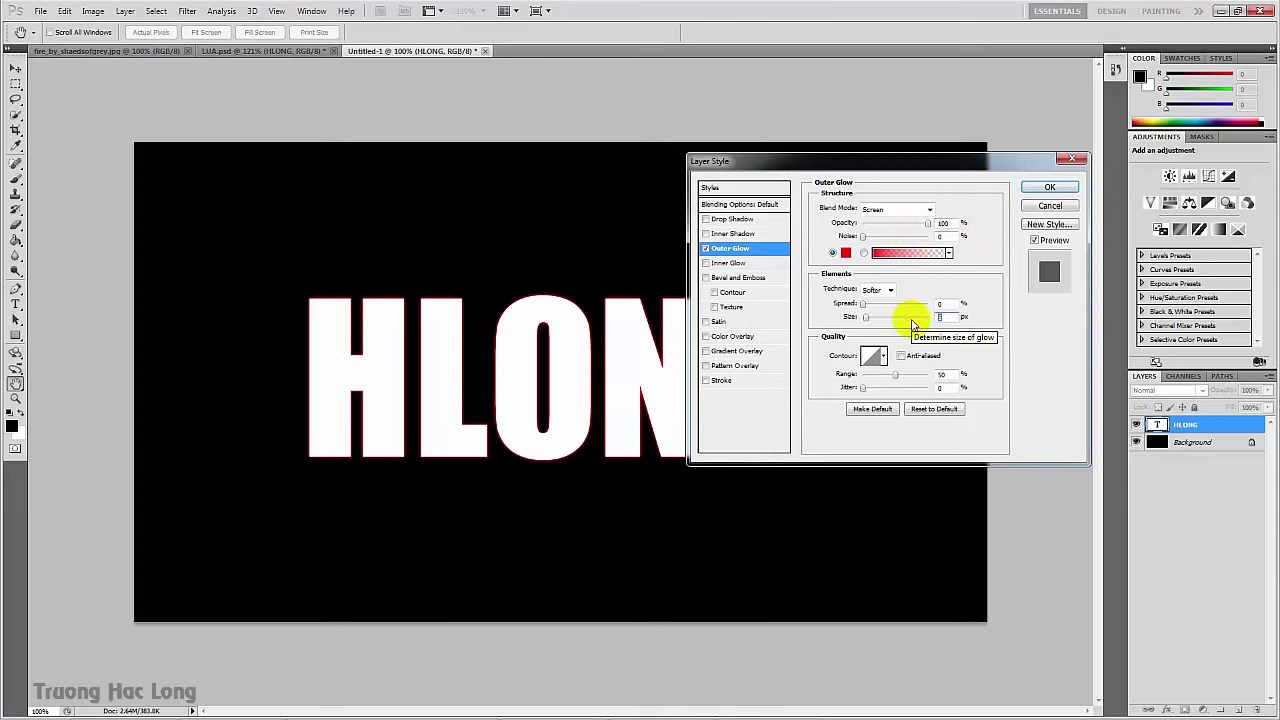
type("1")
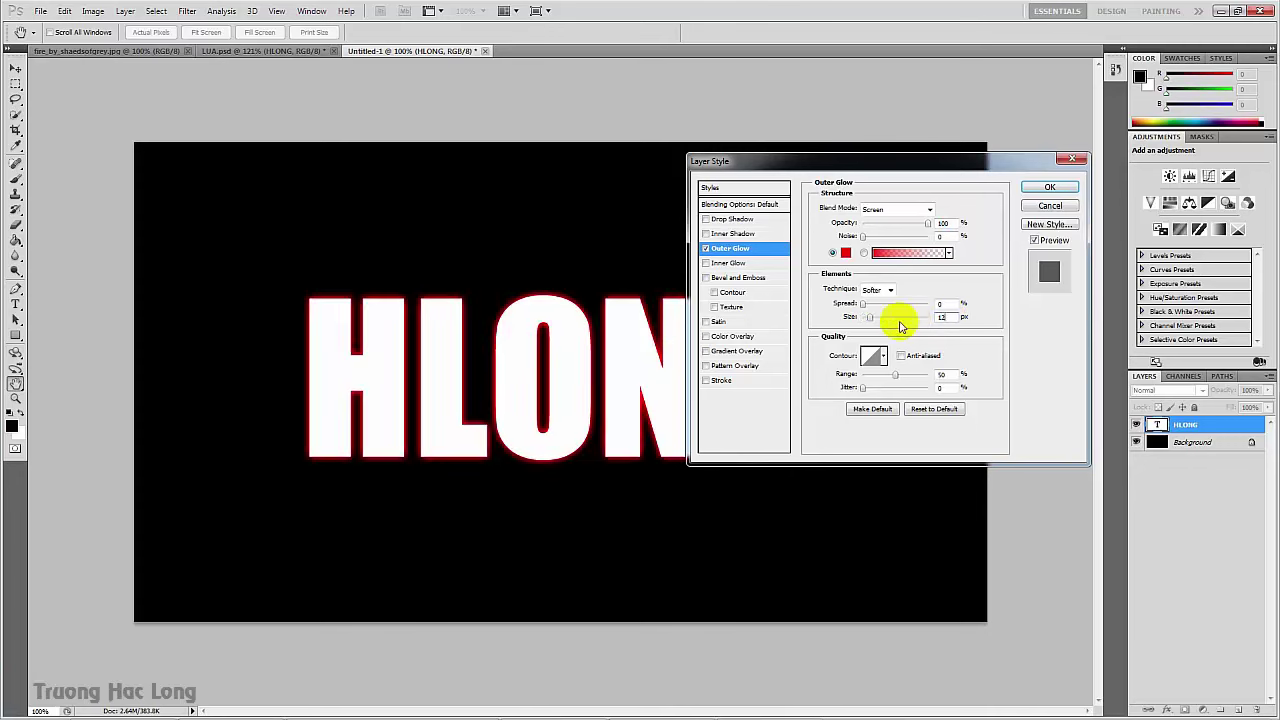
- Turn on Inner Glow for HLONG with the gold colour E5C23B
left_click(731, 263)
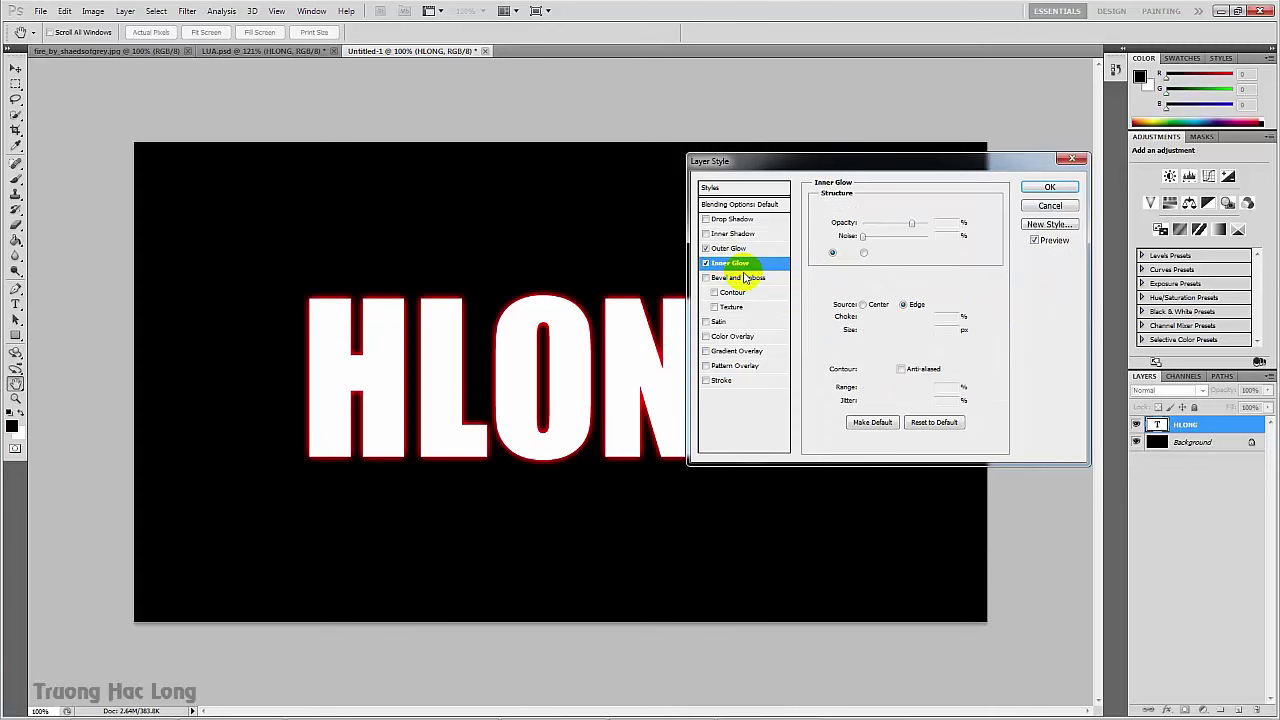
left_click(846, 252)
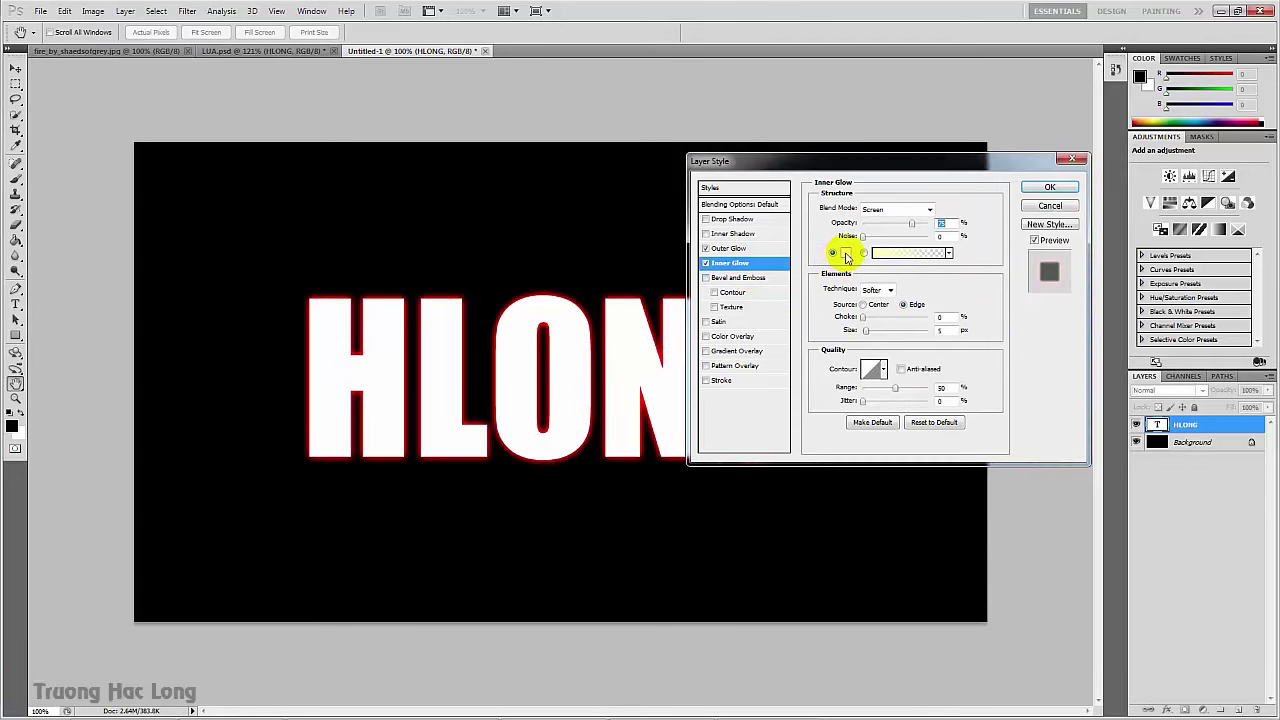
left_click(846, 256)
left_click(695, 377)
right_click(697, 388)
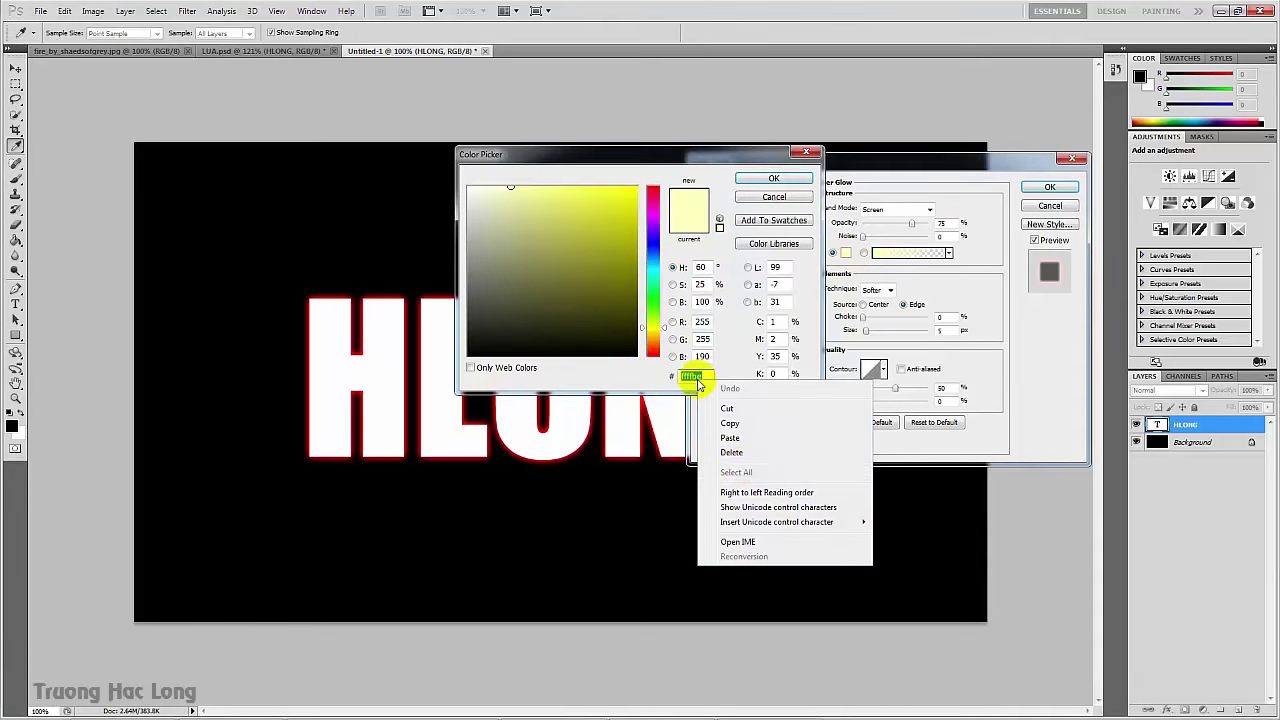
left_click(750, 440)
left_click(774, 178)
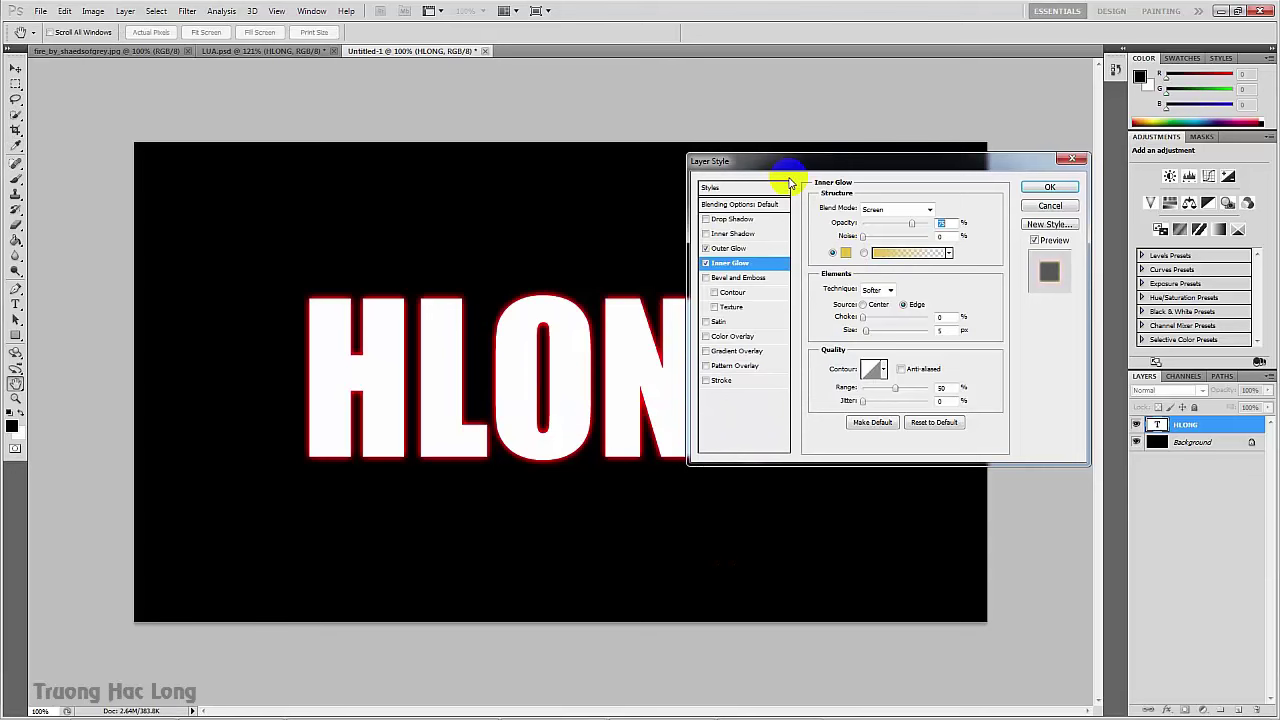
- Set the inner glow to size 10 px and 100% opacity, and enable Satin
left_click(943, 330)
type("1")
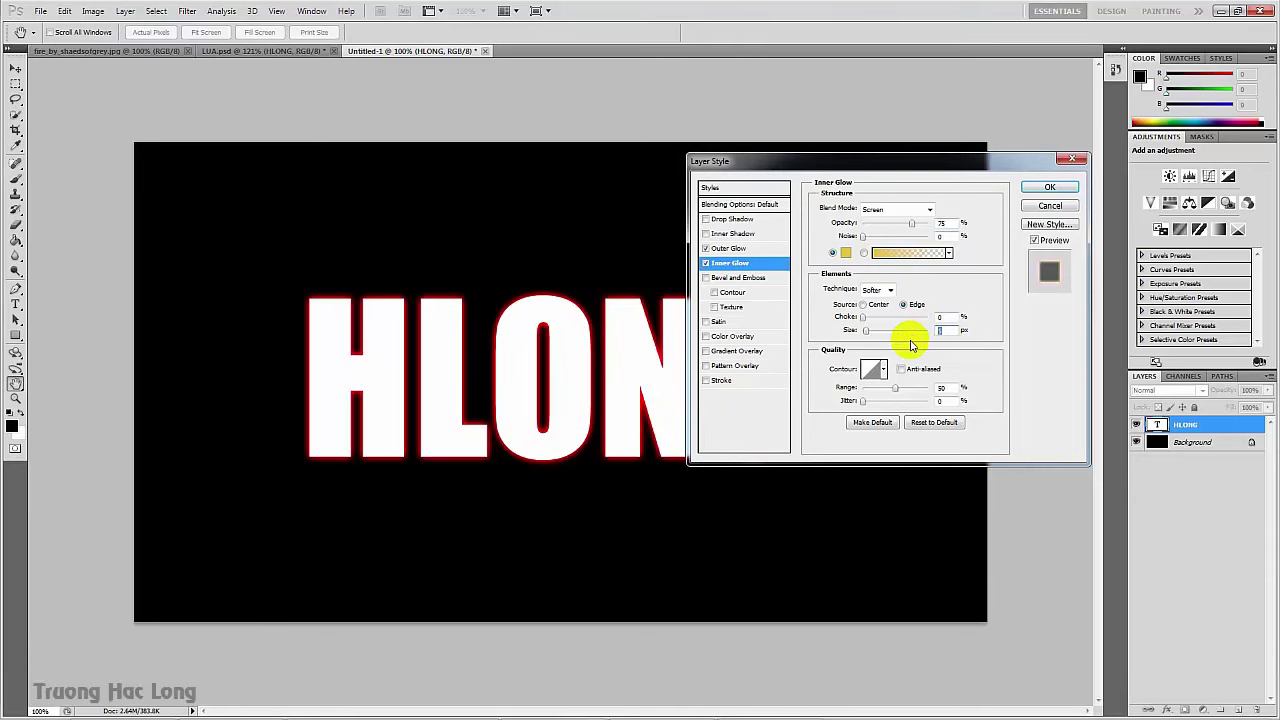
double_click(945, 330)
type("10")
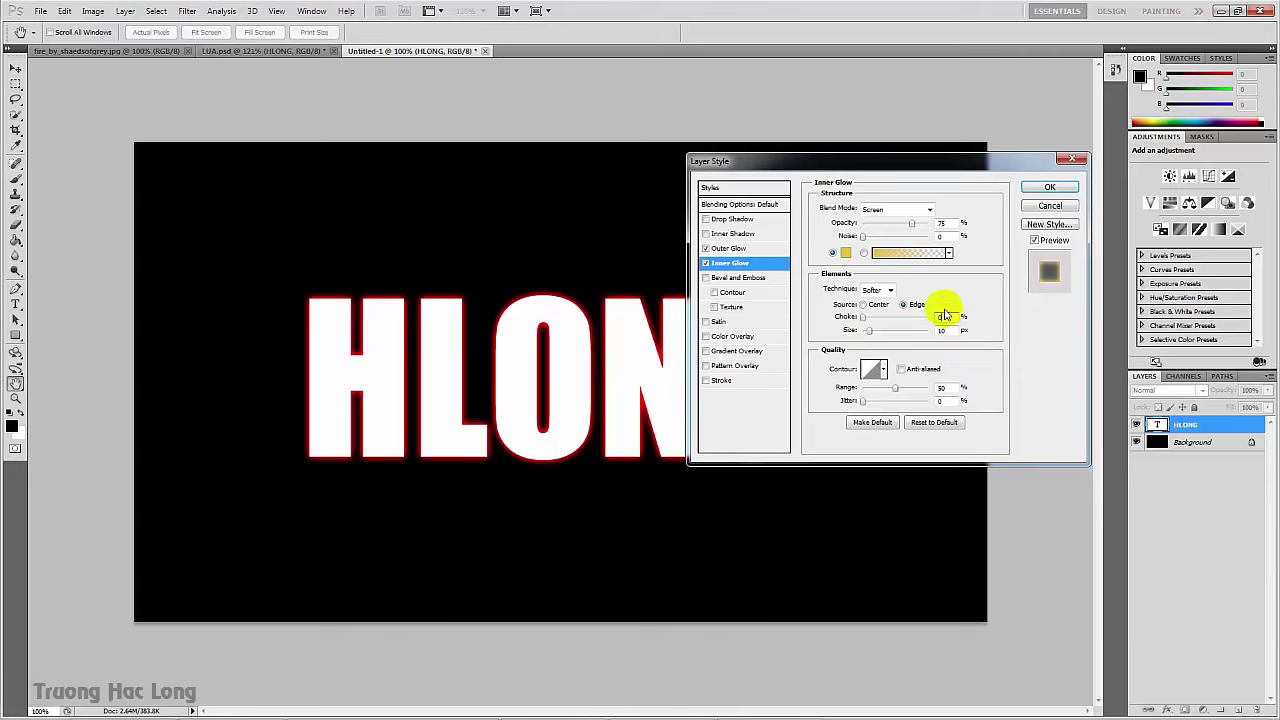
left_click_drag(913, 224, 943, 222)
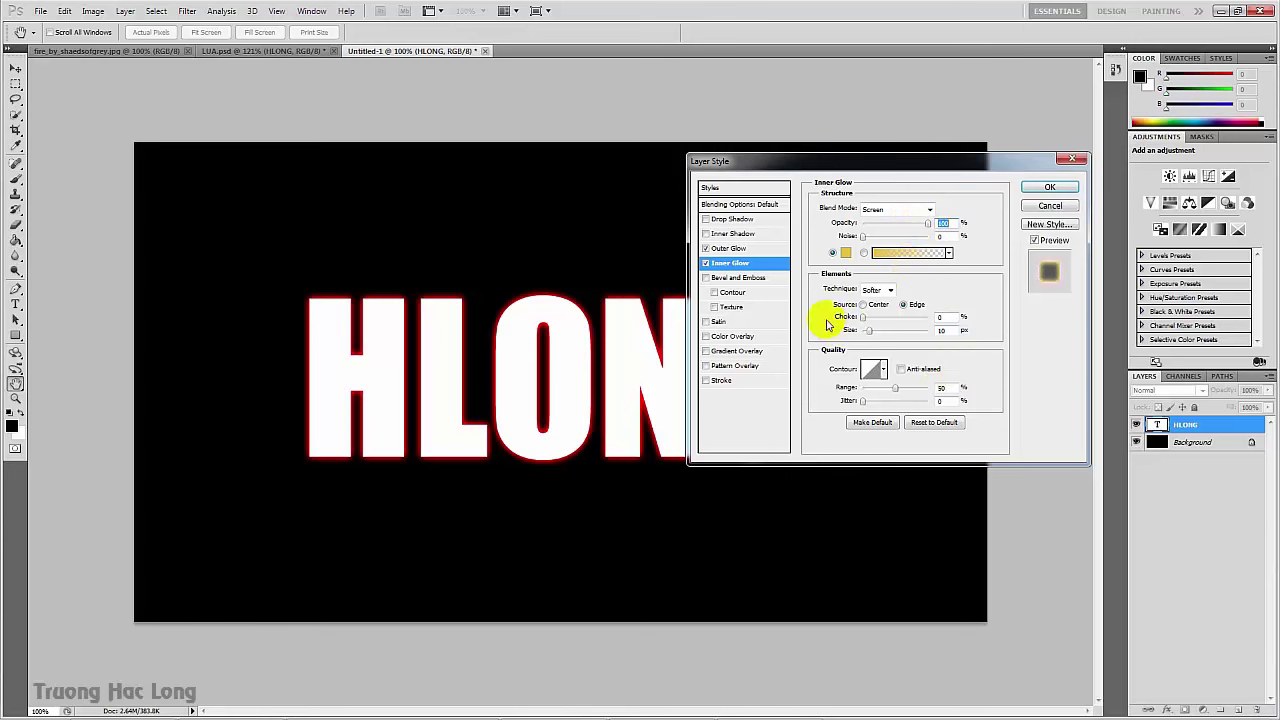
left_click(706, 321)
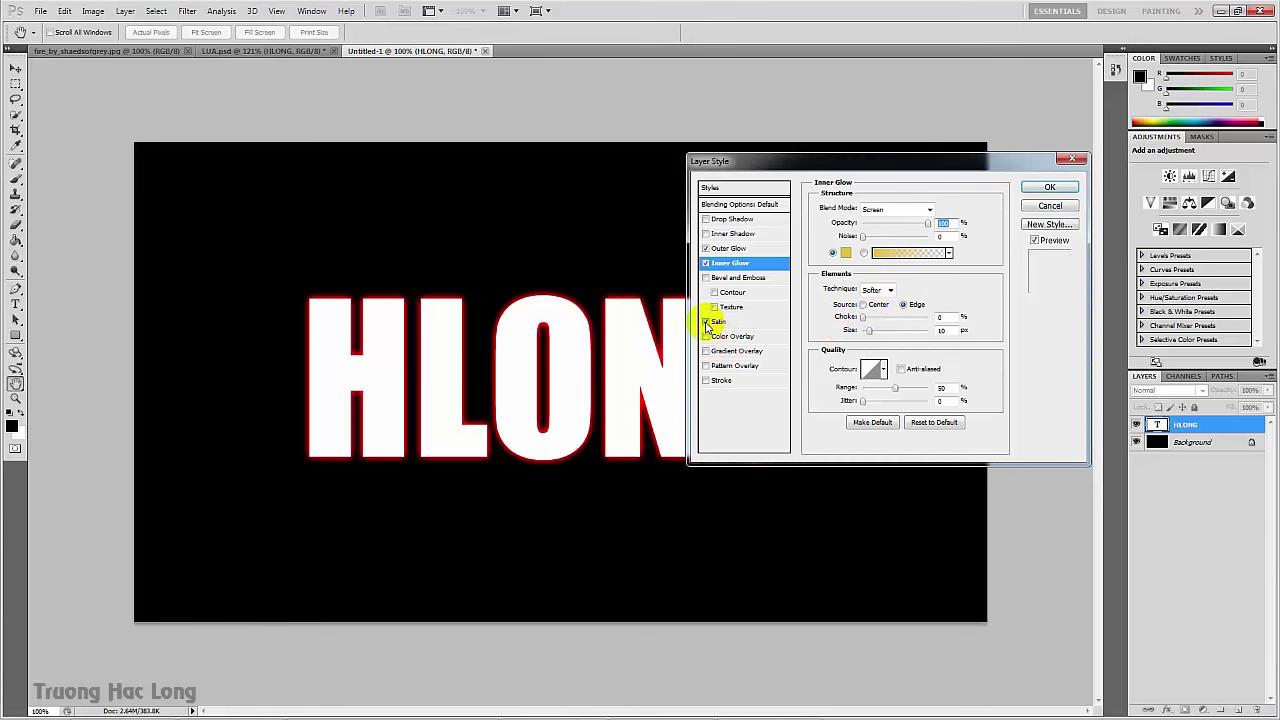
- Set the satin colour to dark red 872D0F
left_click(718, 321)
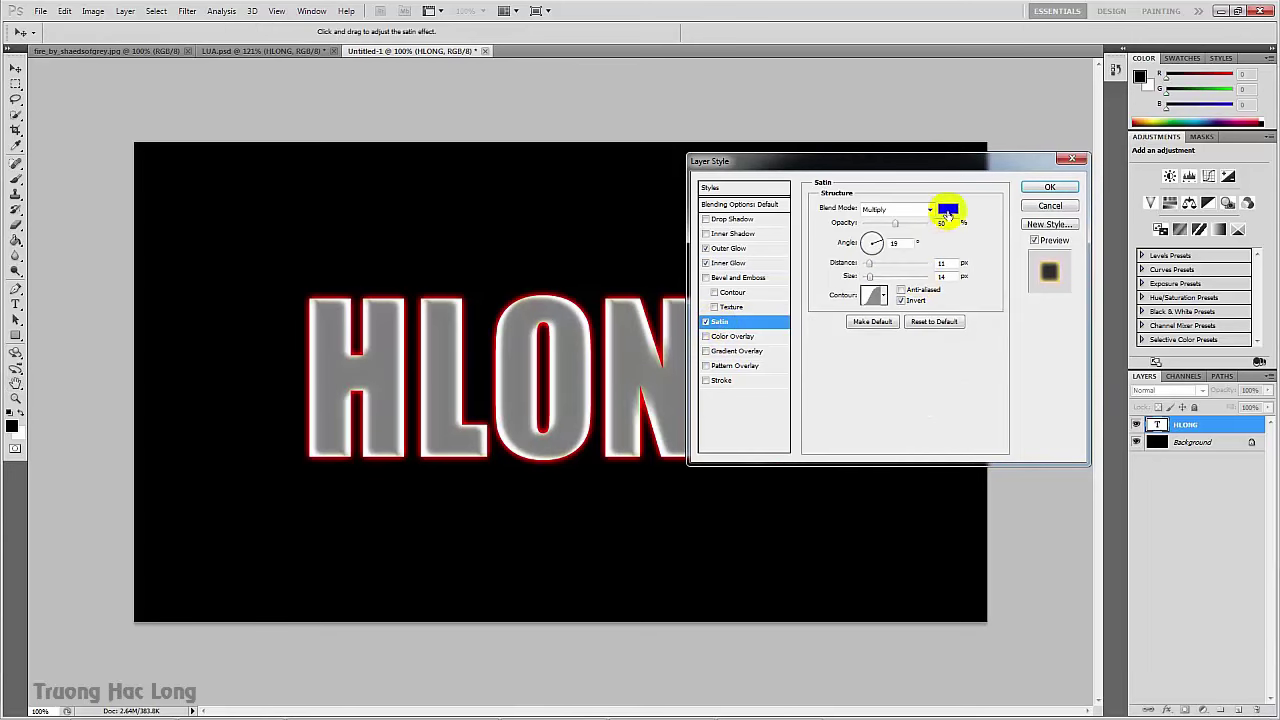
left_click(947, 210)
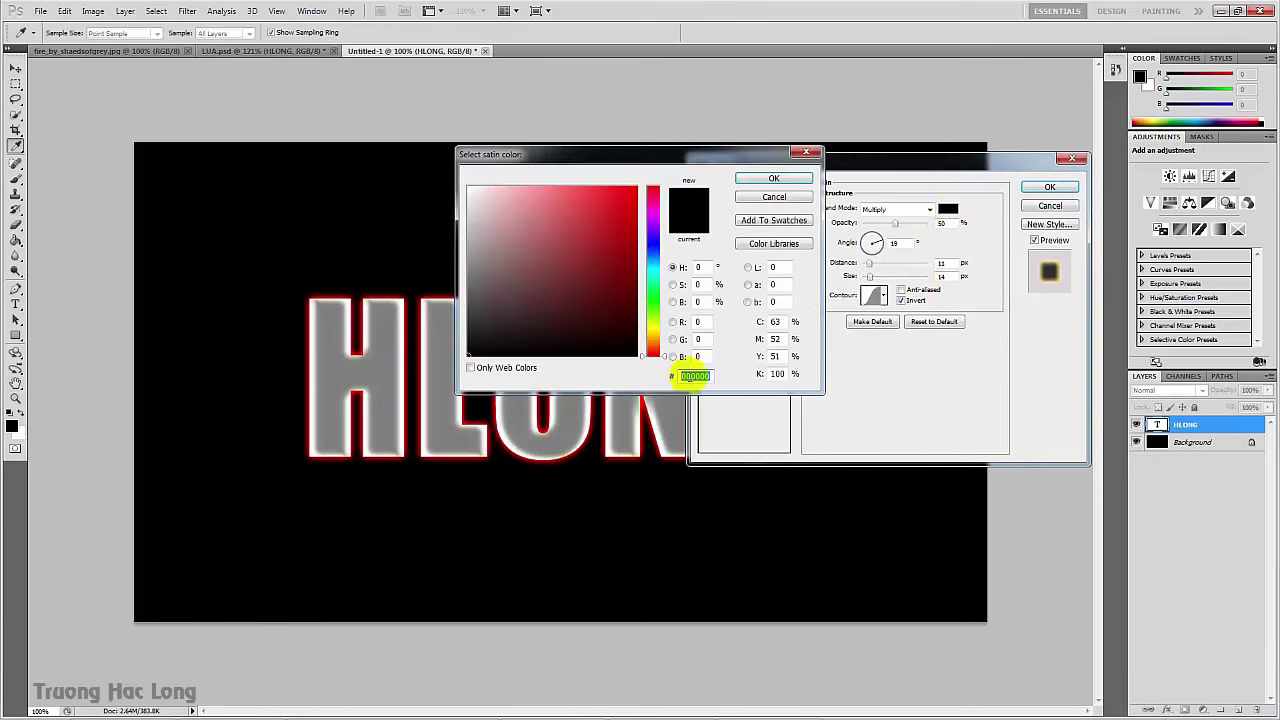
right_click(694, 376)
left_click(715, 431)
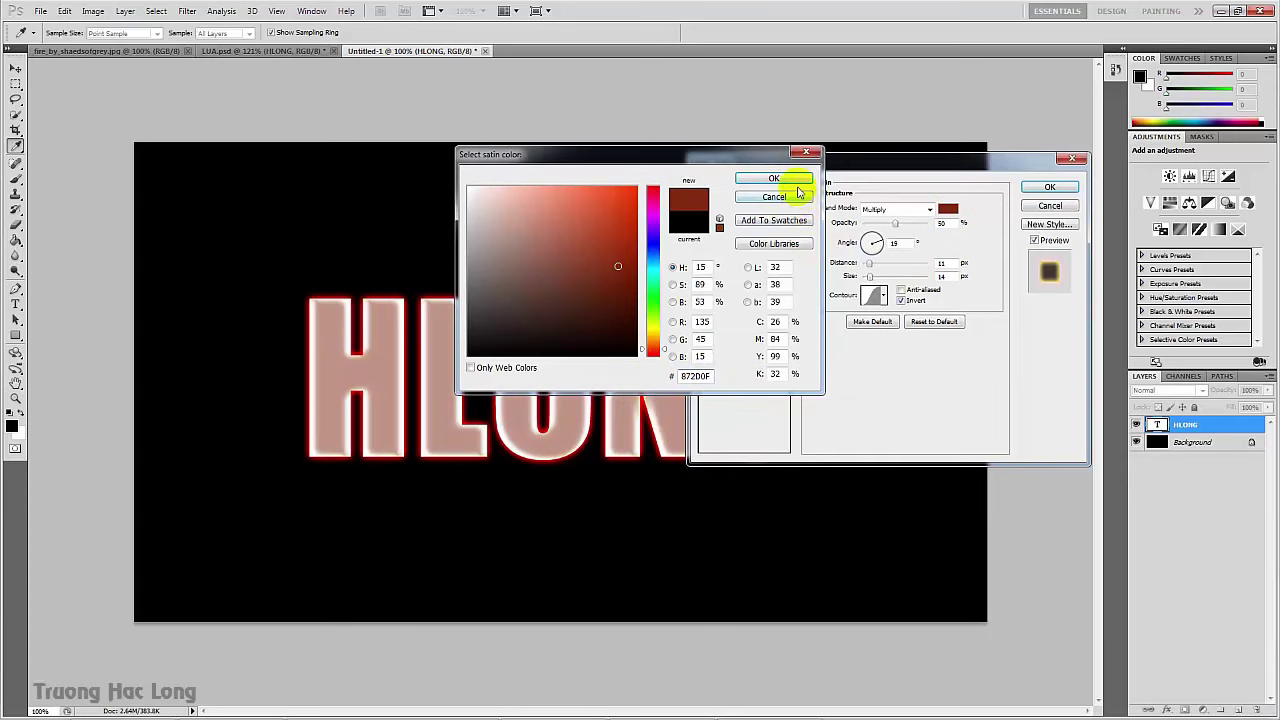
left_click(774, 179)
- Set the satin to 100% opacity, 10 px distance and 15 px size
left_click(943, 263)
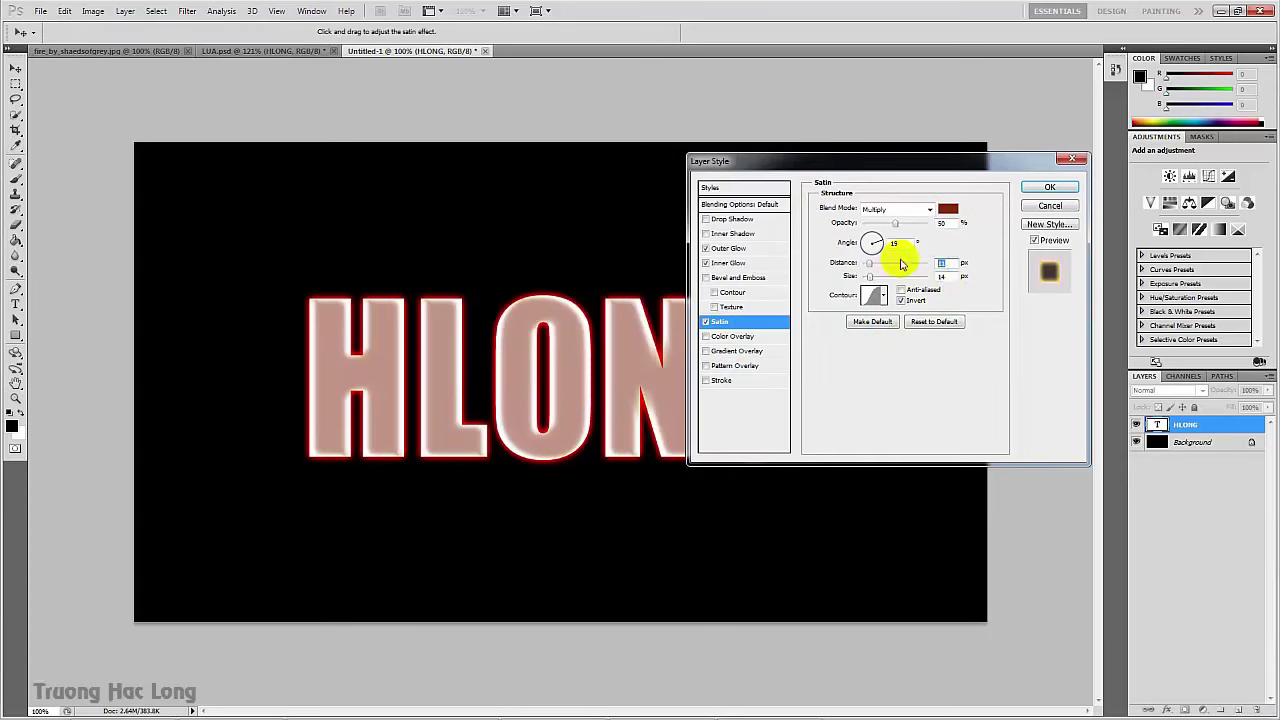
left_click_drag(896, 225, 928, 223)
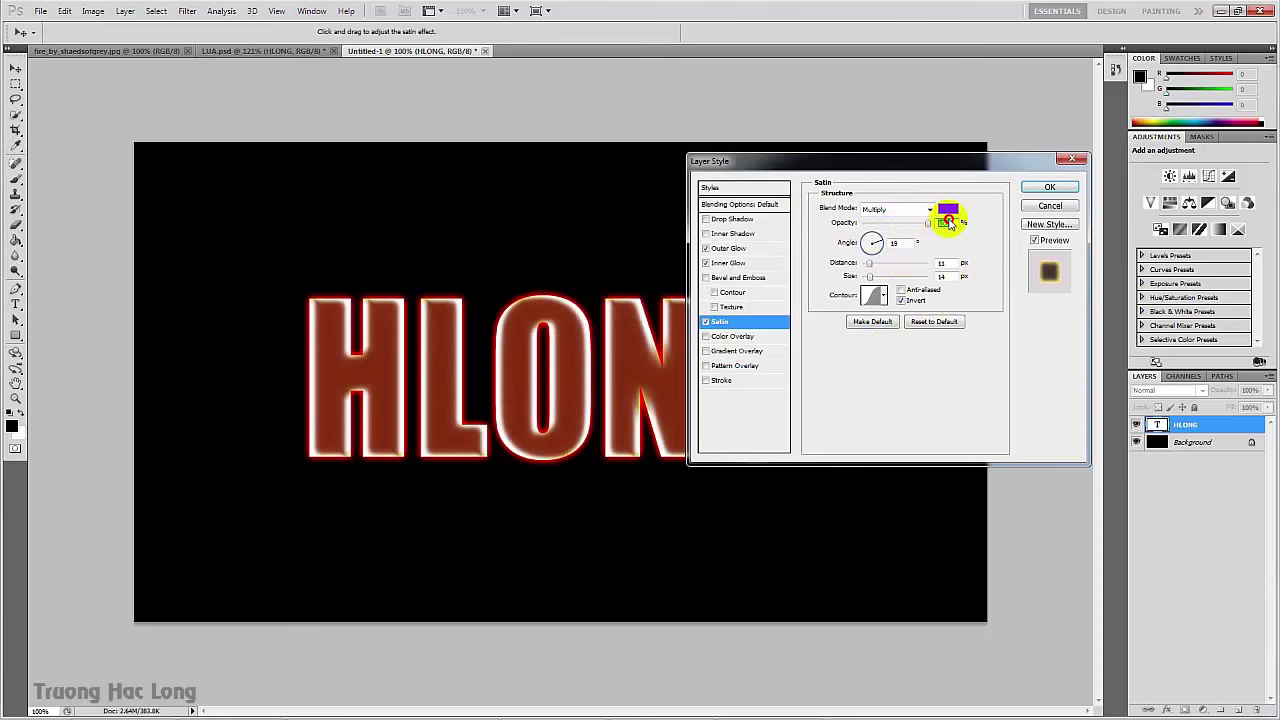
left_click(942, 263)
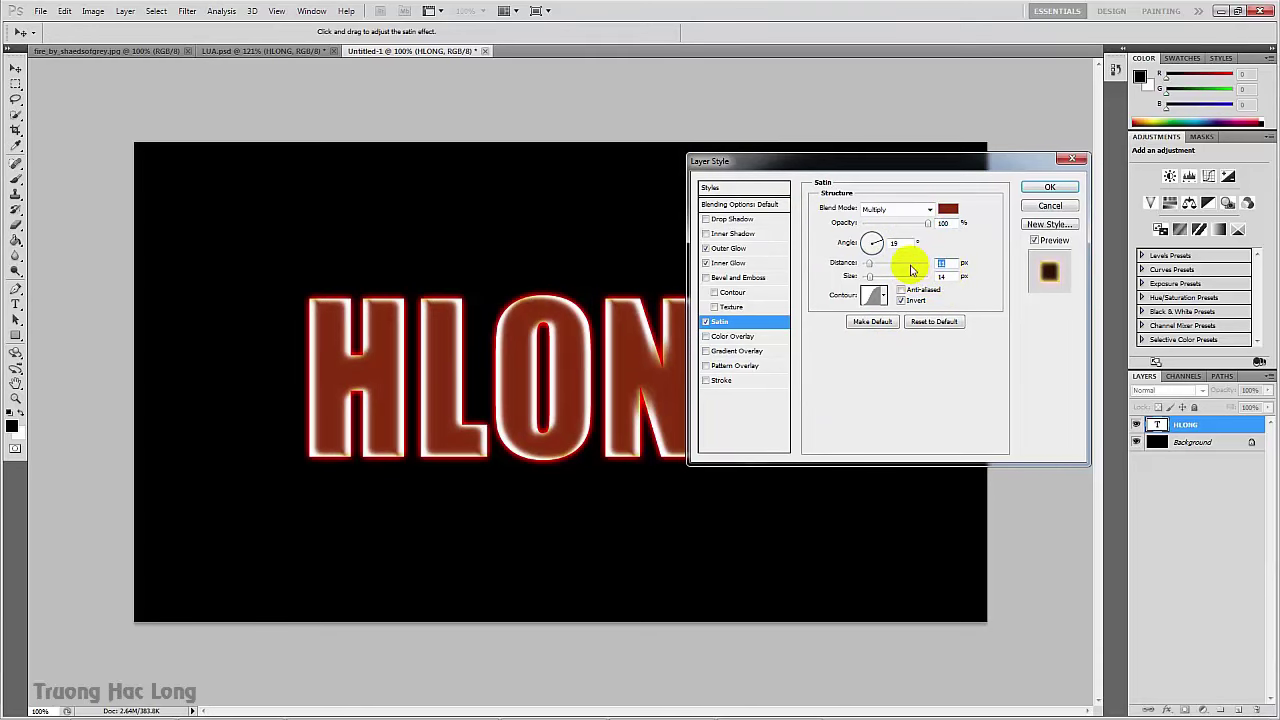
type("10")
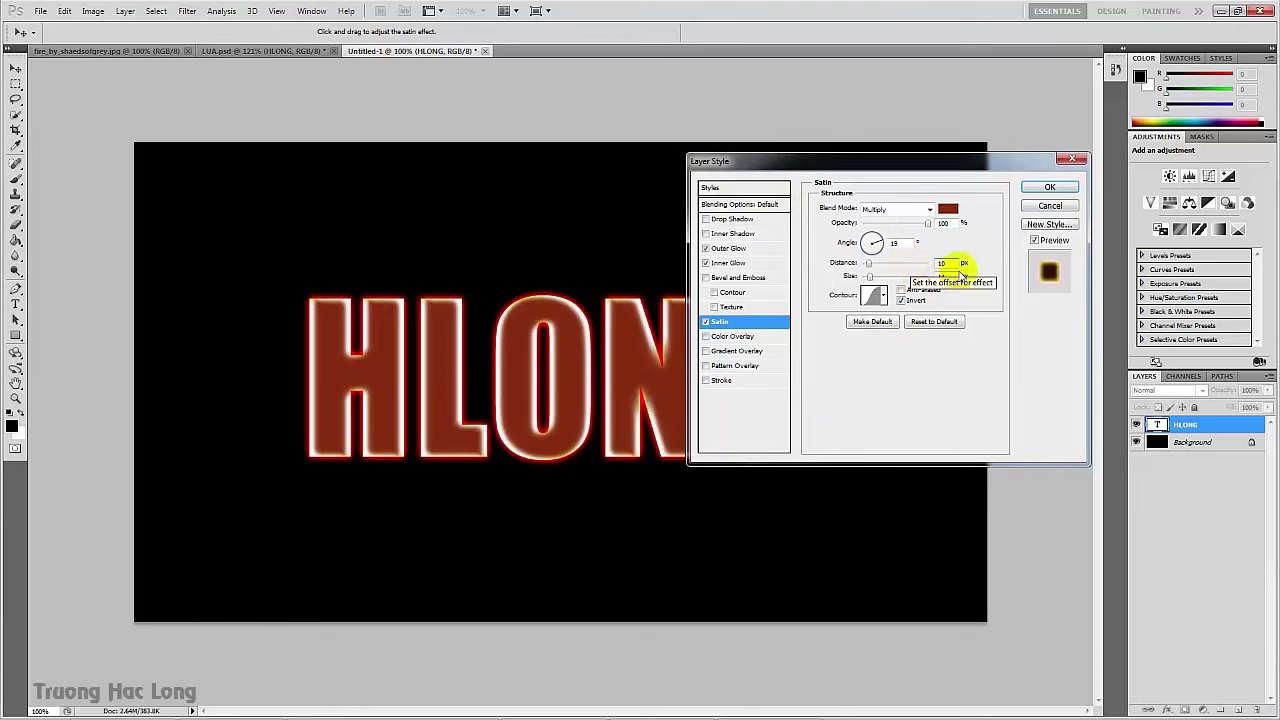
left_click(891, 278)
type("1")
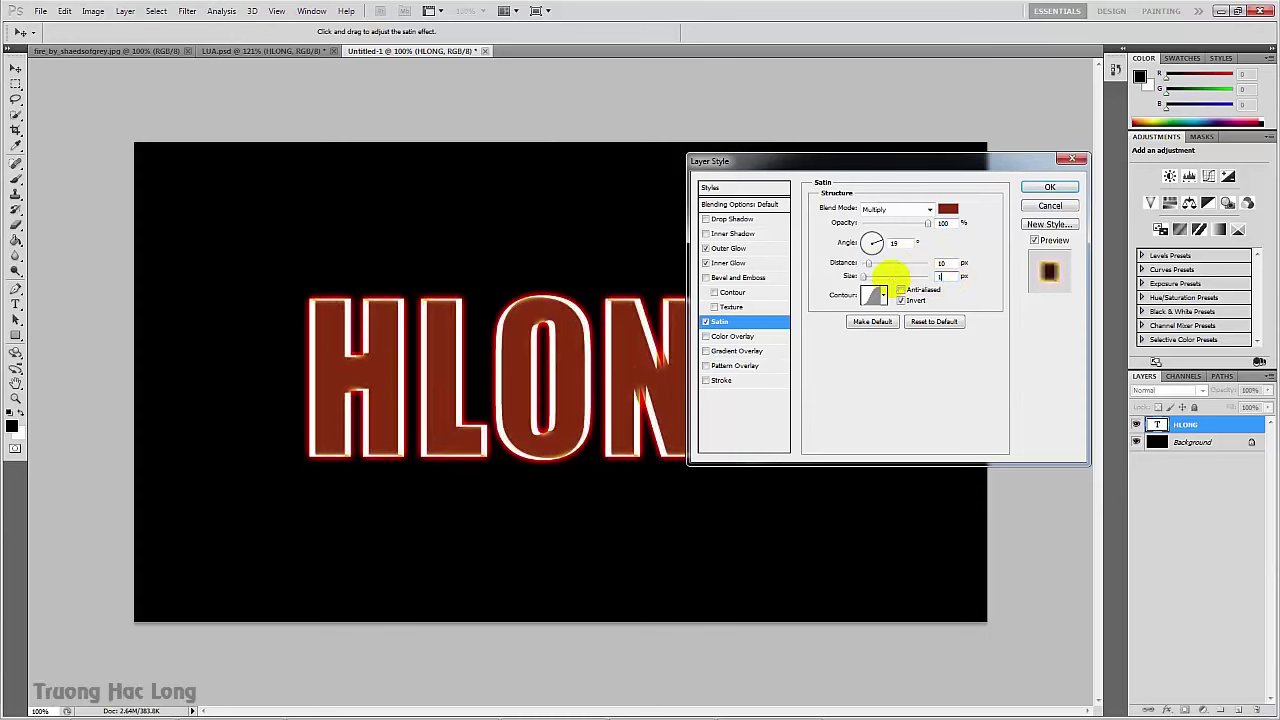
type("6")
key("BackSpace")
type("5")
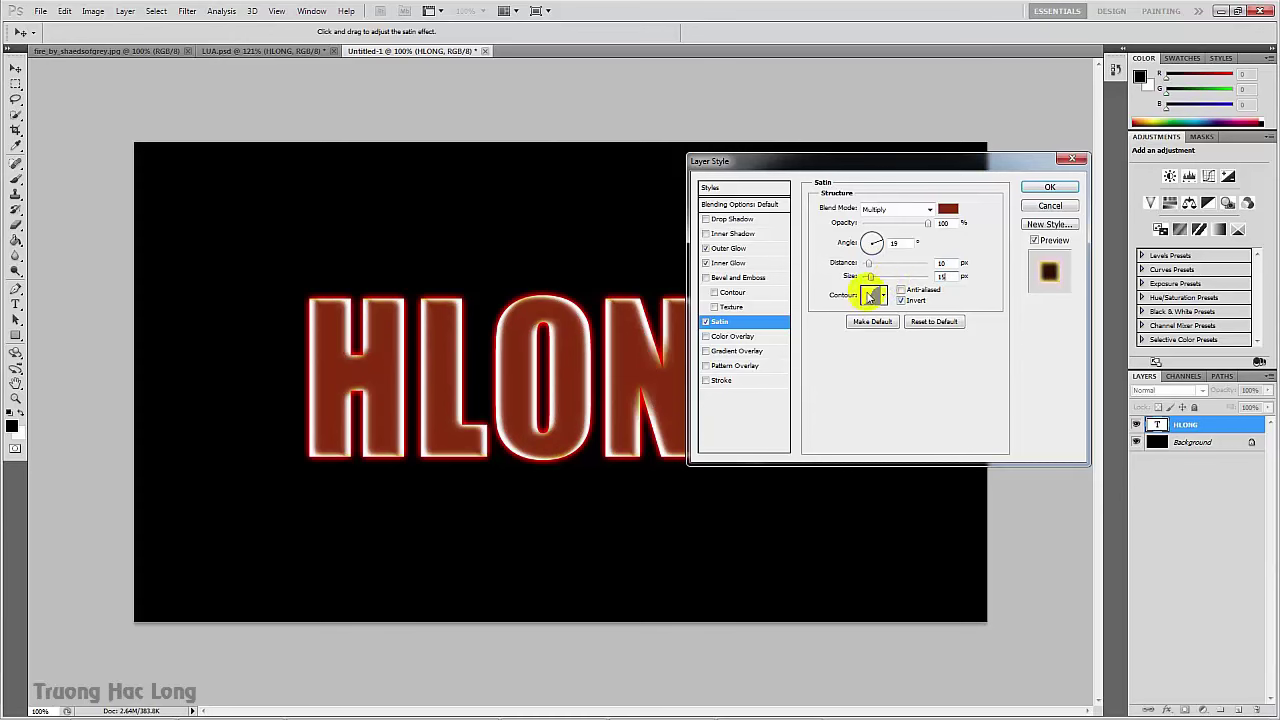
left_click(950, 263)
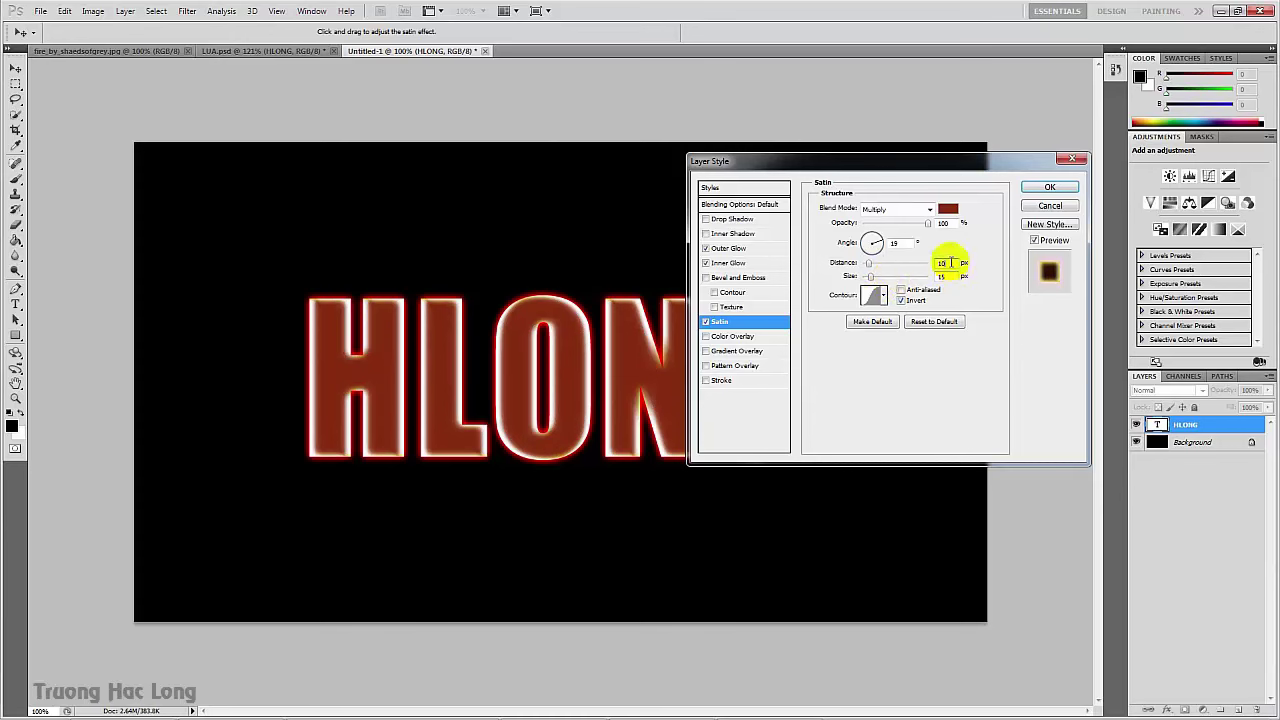
double_click(945, 263)
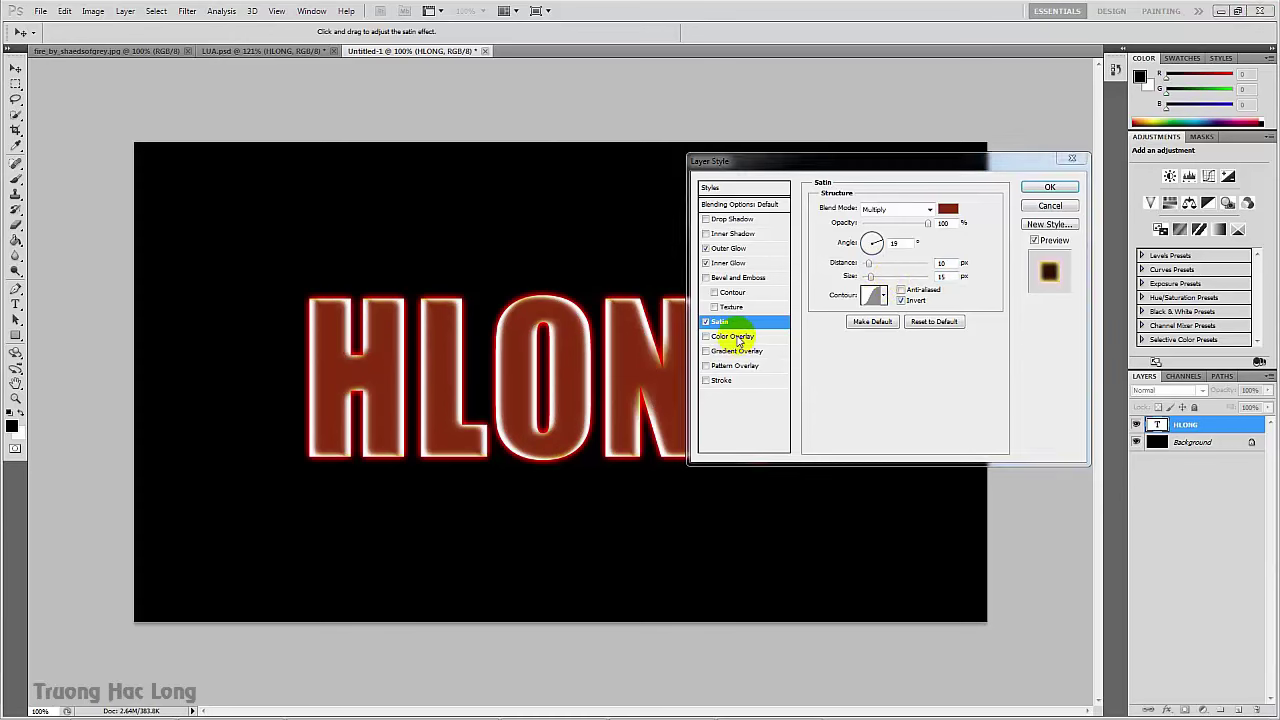
- Enable Color Overlay on HLONG and set its colour to orange CD7E2E
left_click(708, 337)
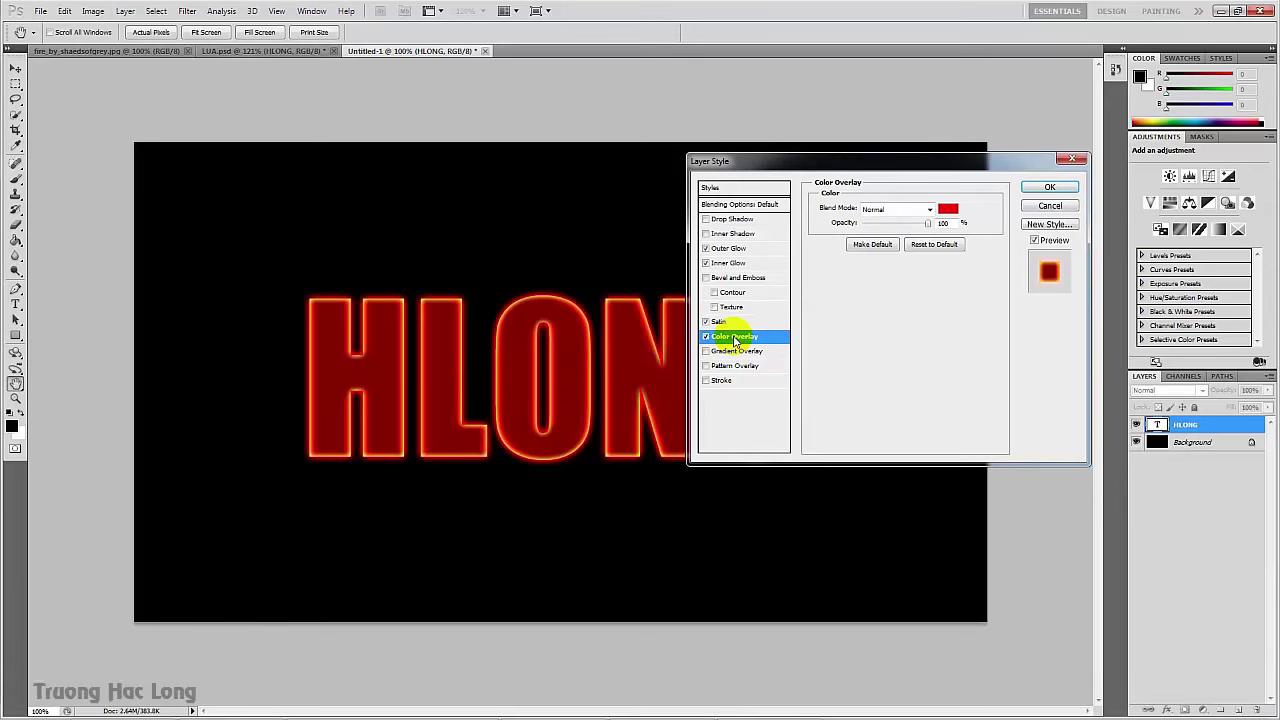
left_click(948, 210)
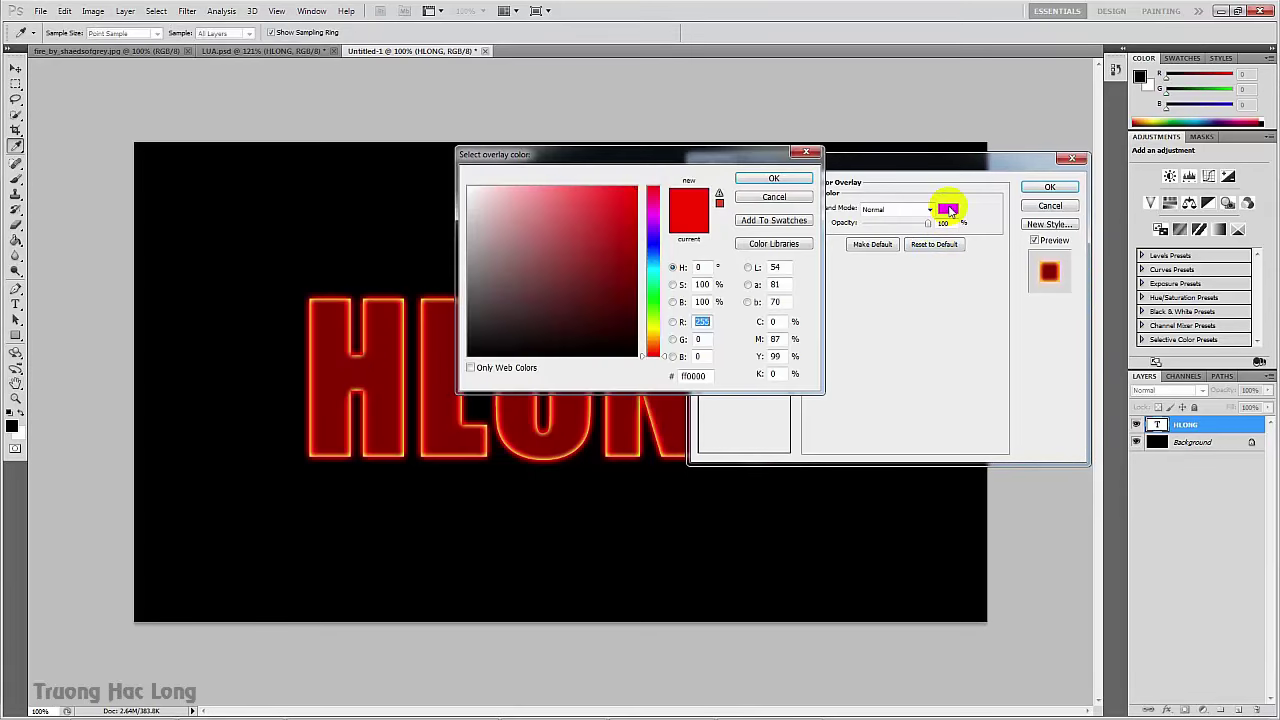
double_click(700, 376)
right_click(703, 377)
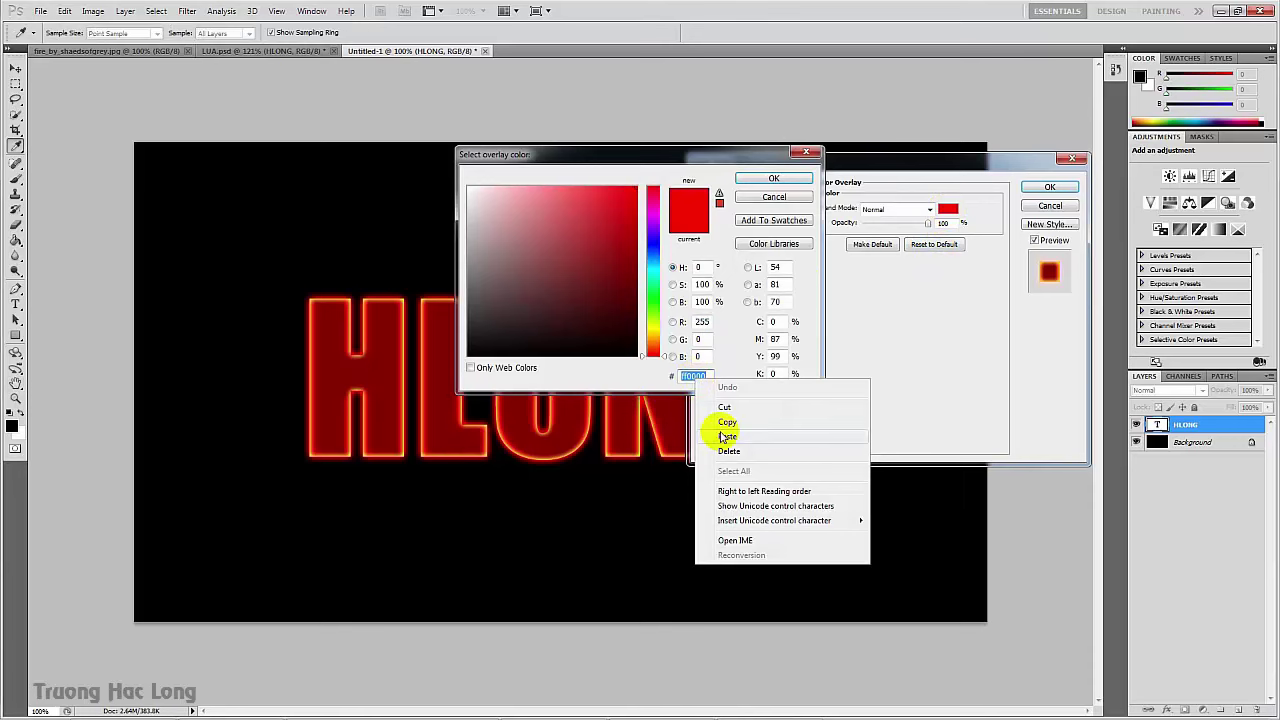
left_click(718, 434)
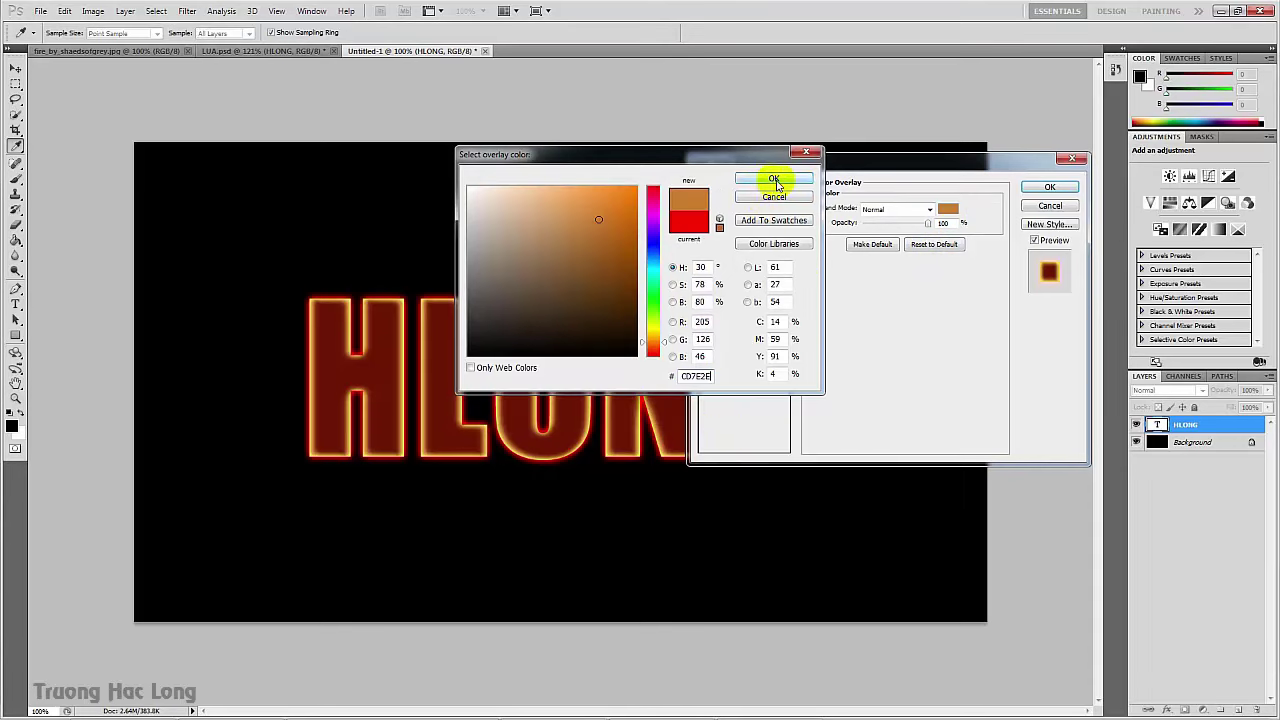
left_click(771, 179)
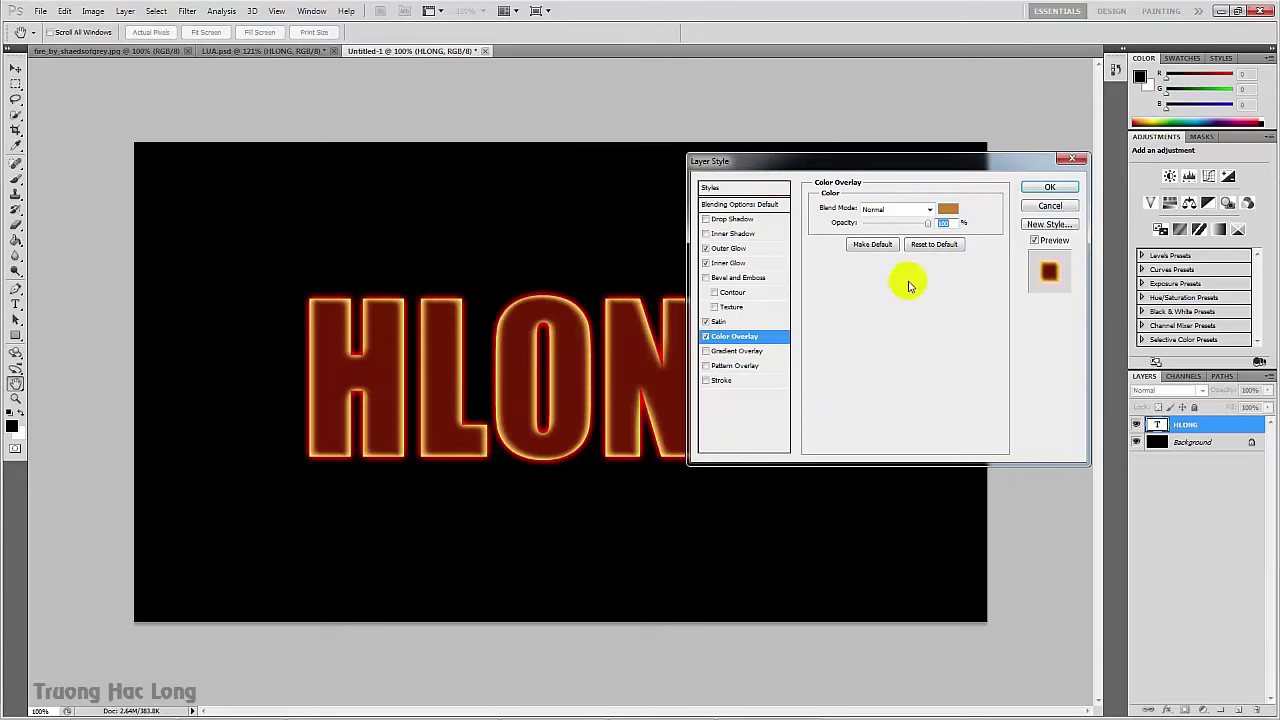
- Change the inner glow blend mode to Color Dodge
left_click(727, 264)
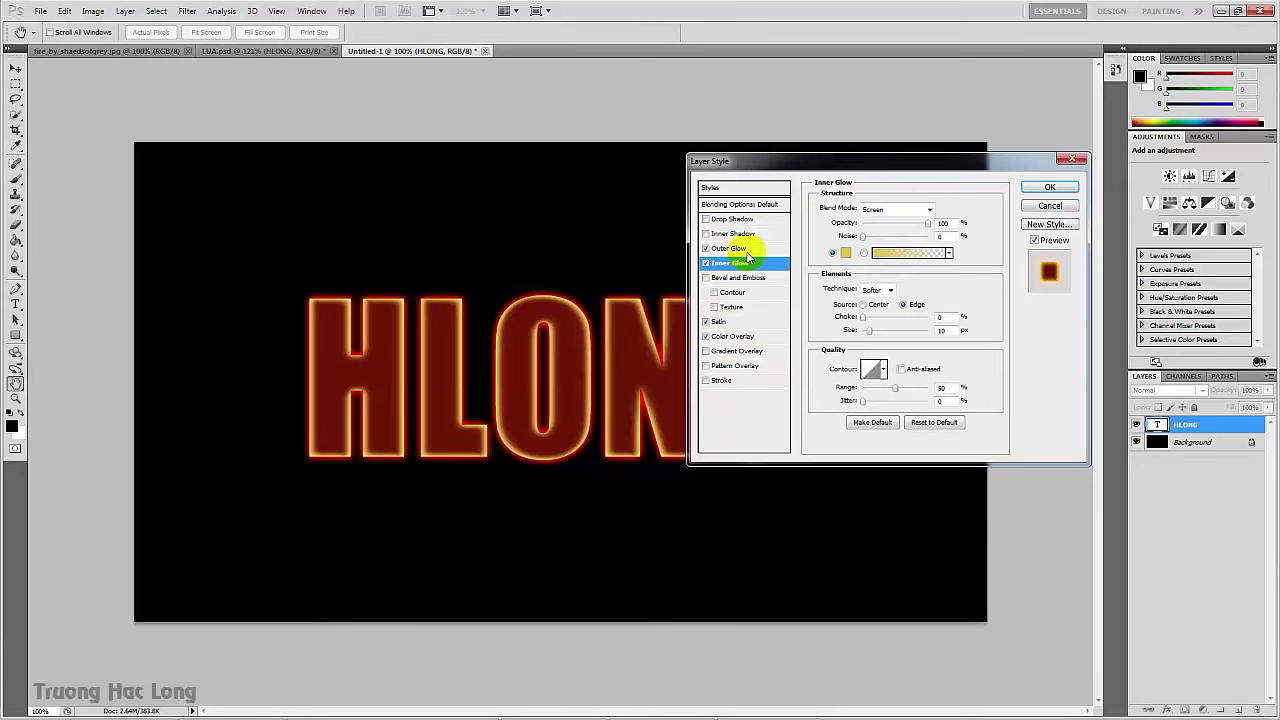
left_click(731, 249)
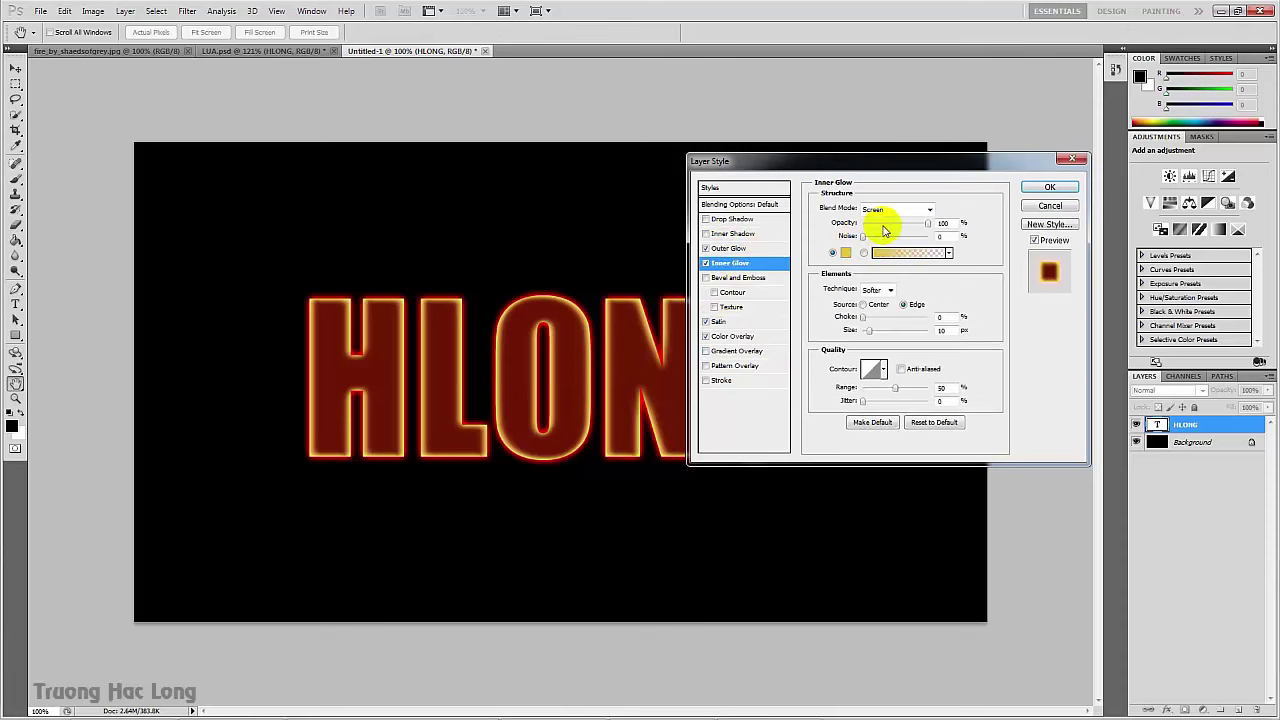
left_click(903, 209)
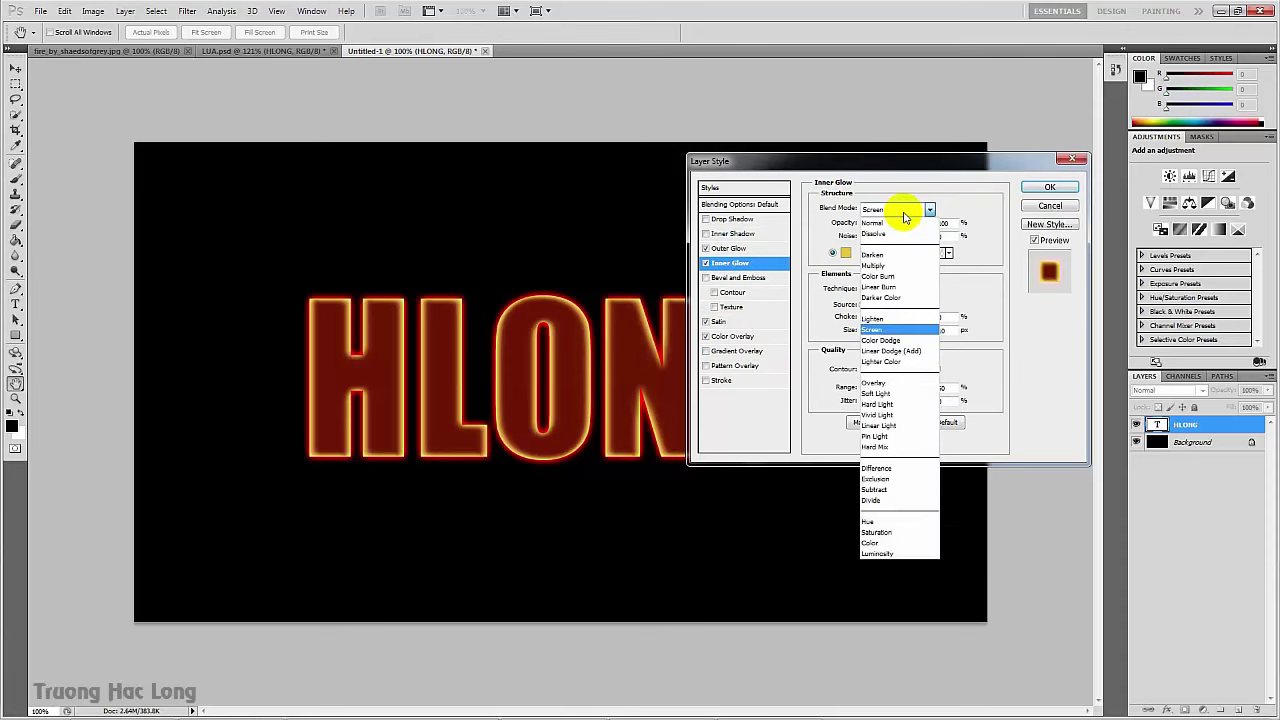
left_click(886, 343)
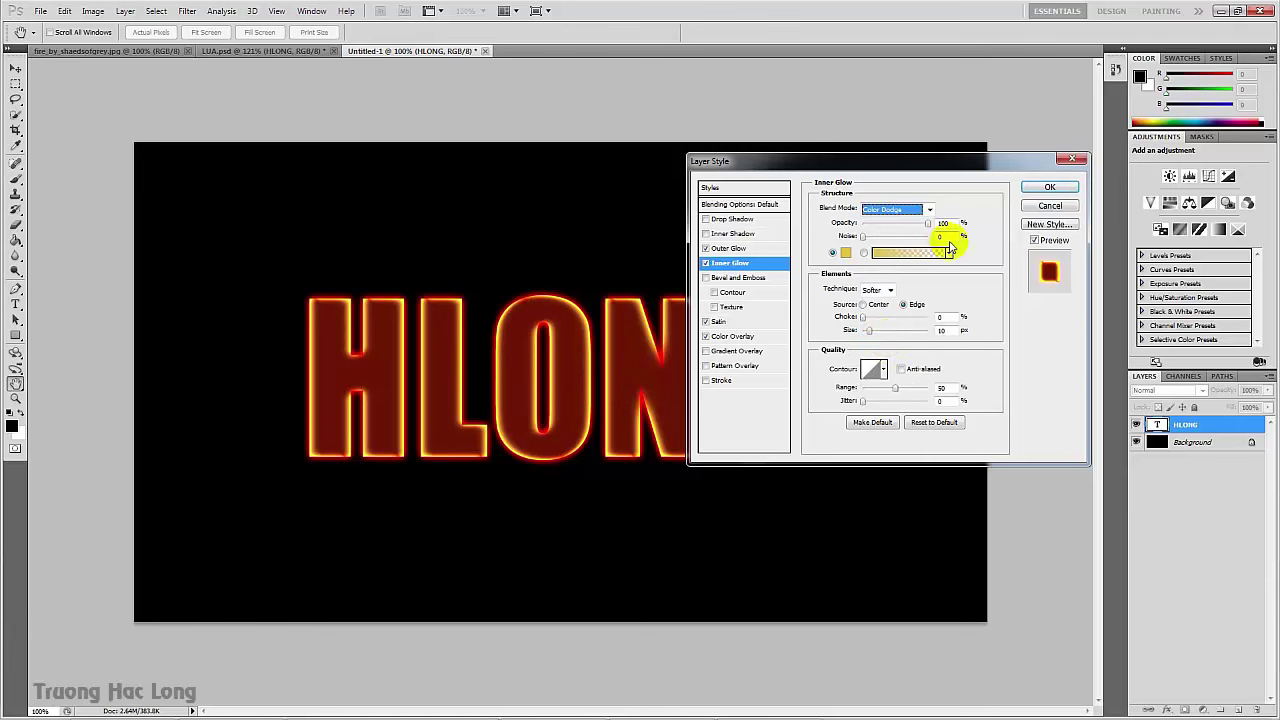
- Review the outer glow, satin and colour overlay settings, then apply the layer style
left_click(738, 249)
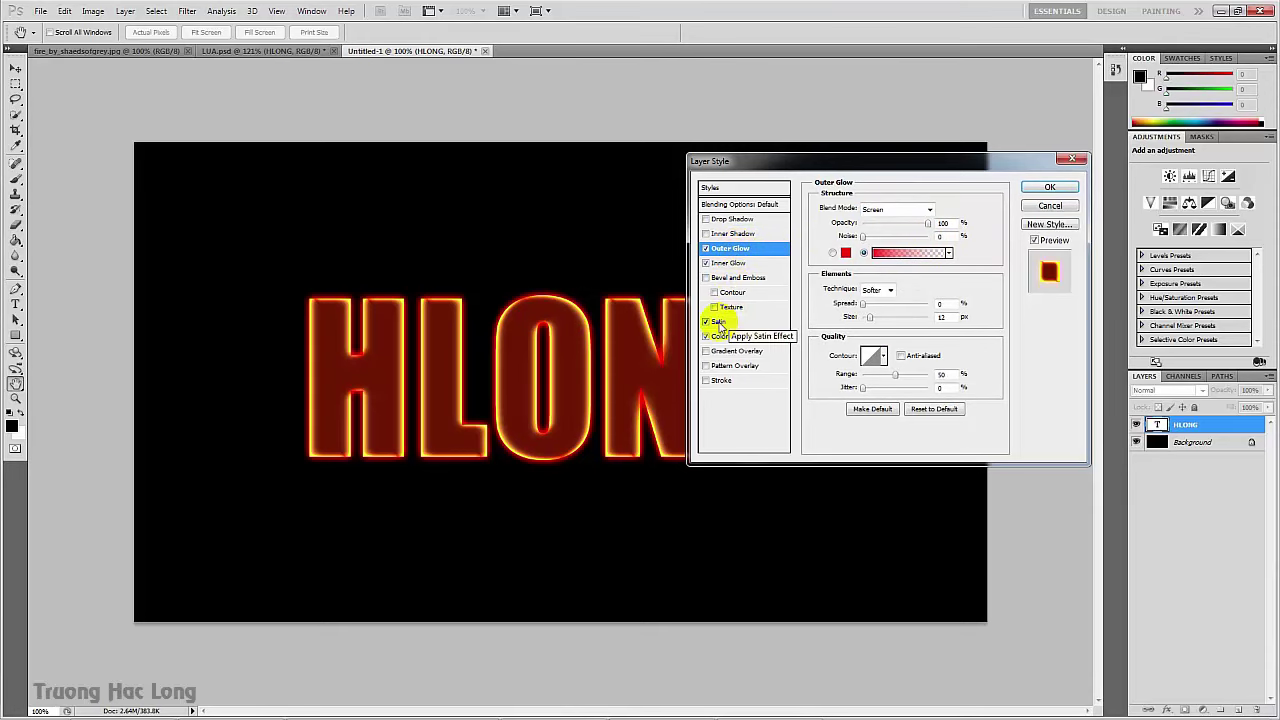
left_click(720, 323)
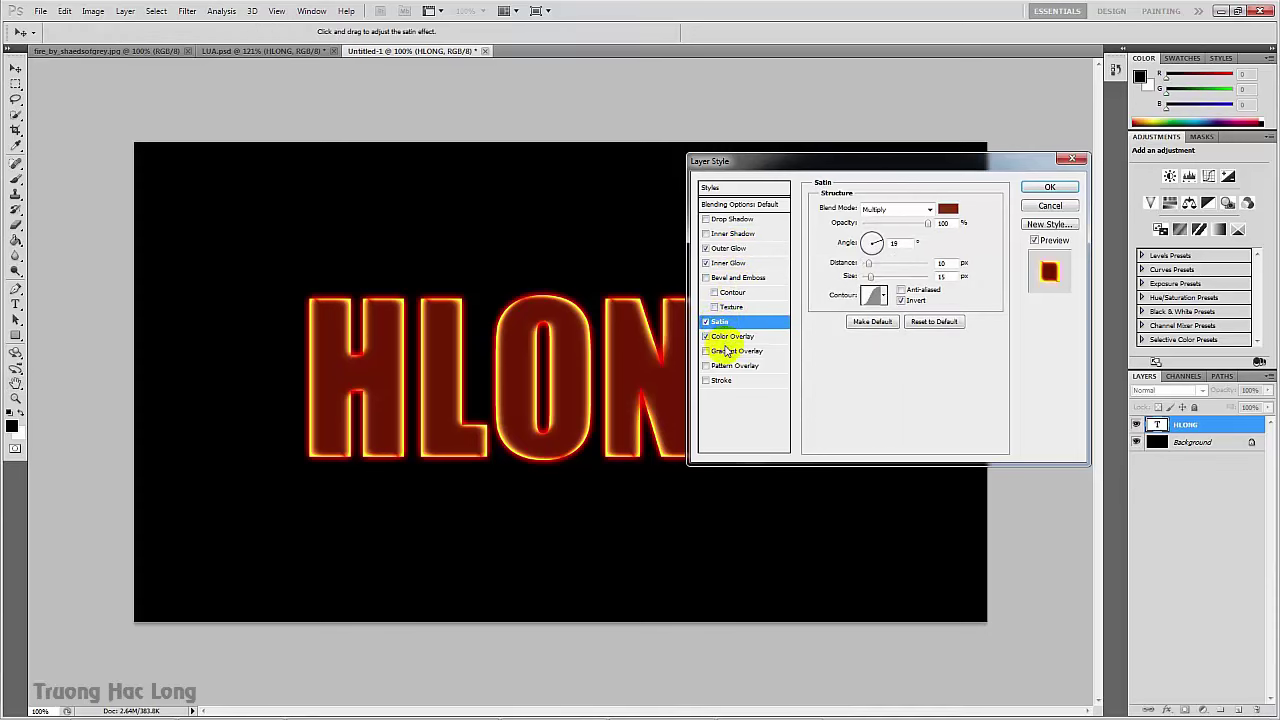
left_click(730, 337)
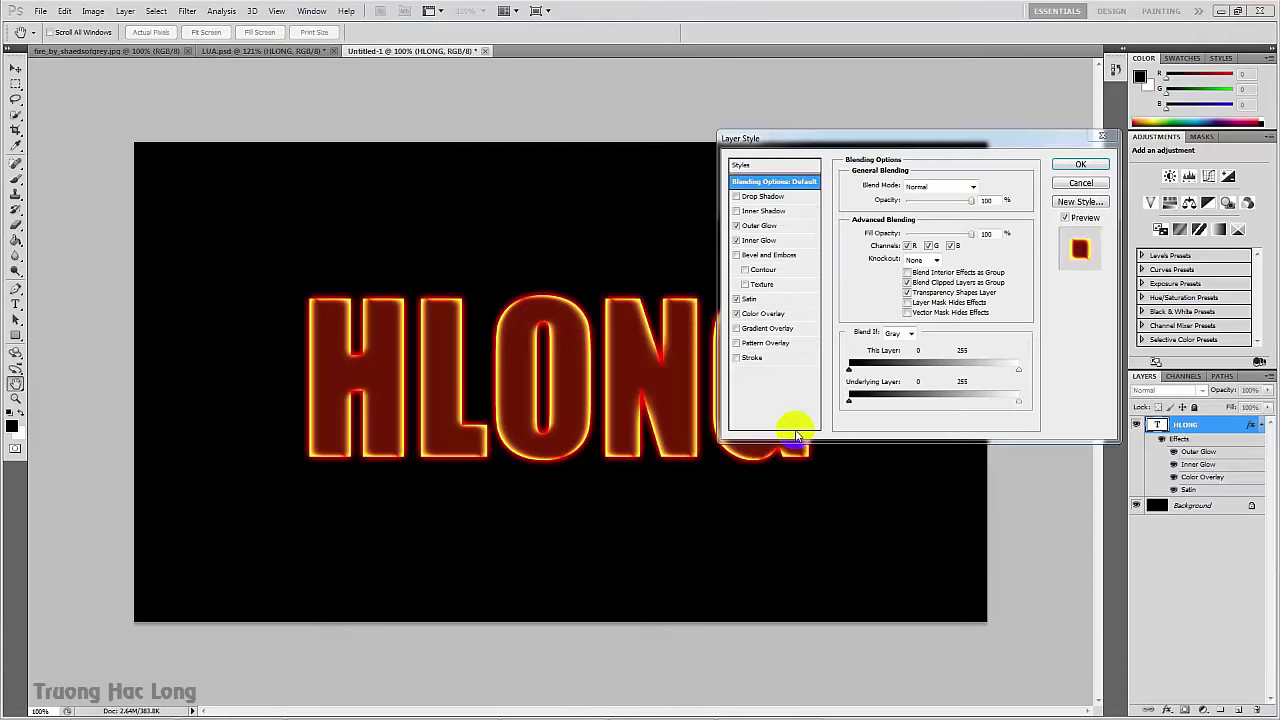
left_click(1087, 167)
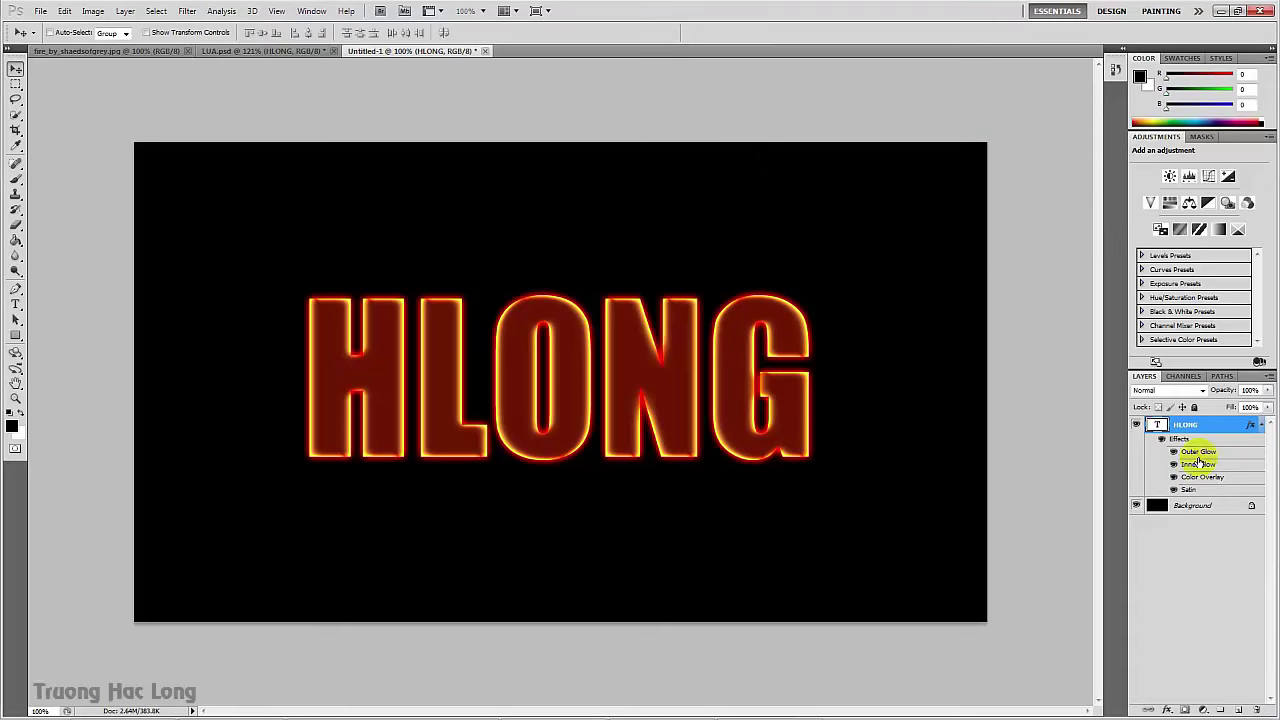
- Rasterize the HLONG type layer from its Layers panel context menu
right_click(1197, 427)
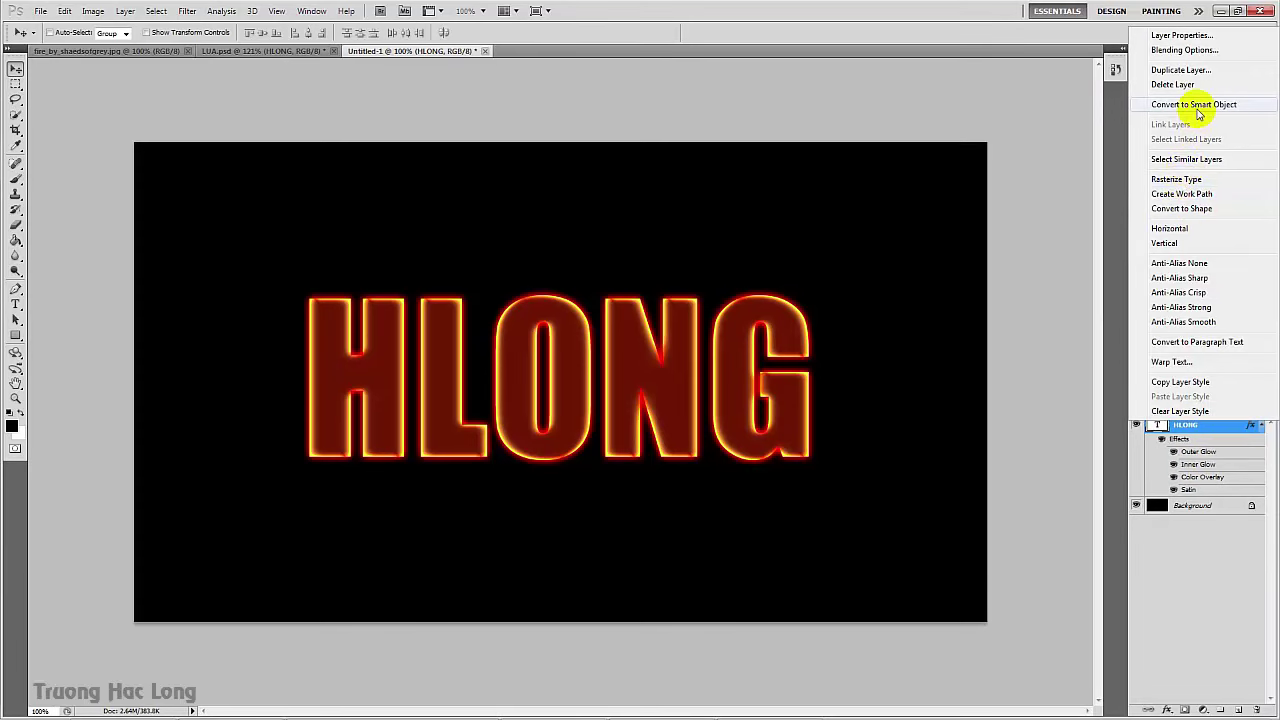
left_click(1200, 181)
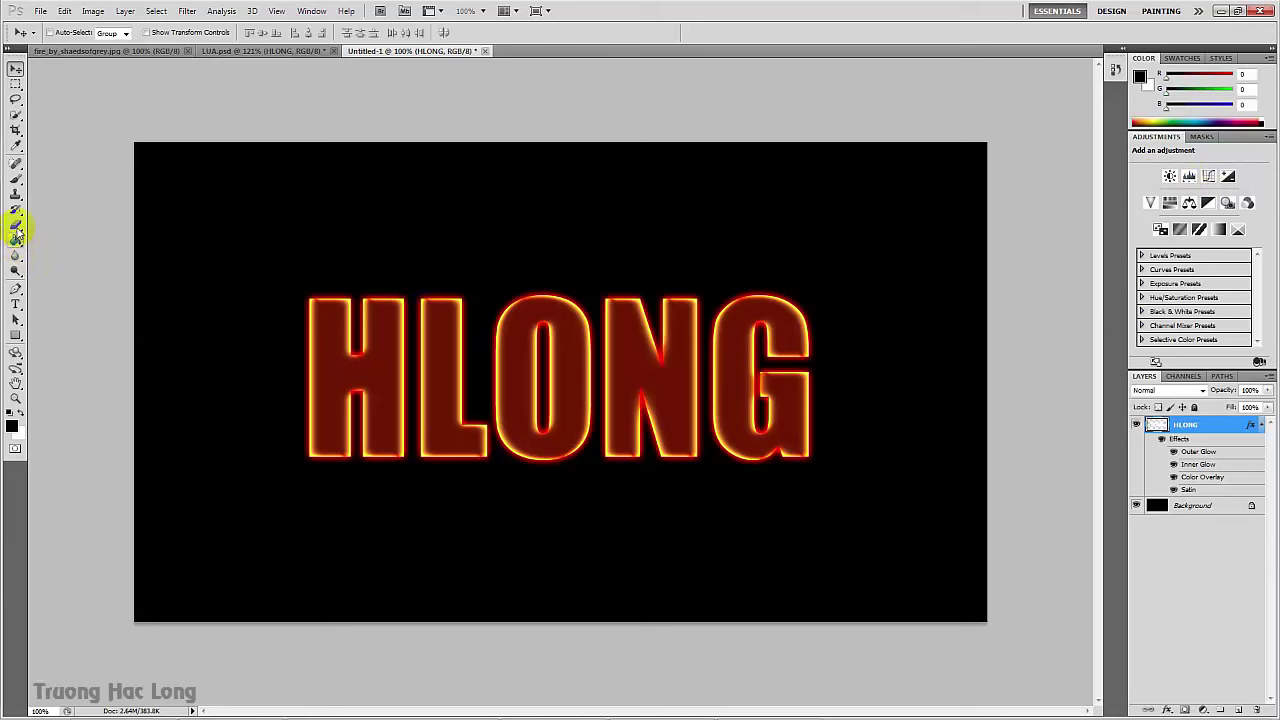
left_click(16, 229)
- Give the eraser a soft round 66 px brush, then undo a stray stroke on the L
left_click(68, 33)
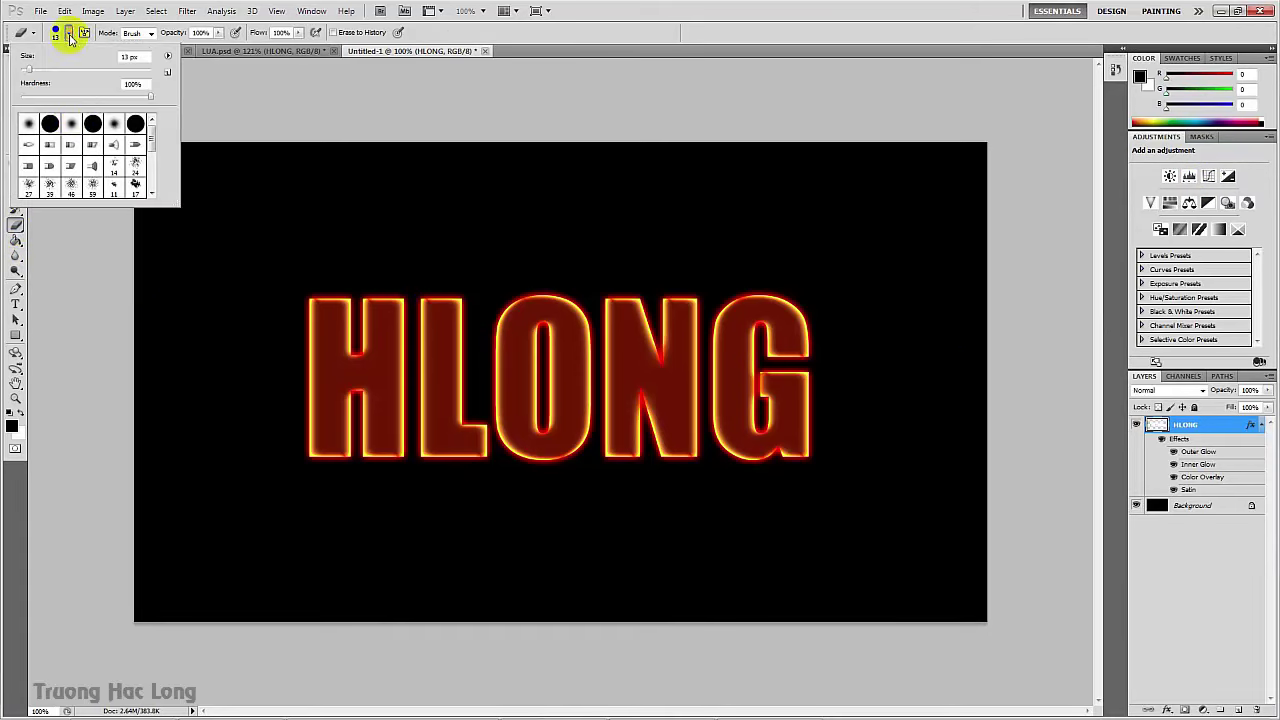
left_click(93, 123)
left_click(73, 125)
left_click_drag(30, 72, 60, 70)
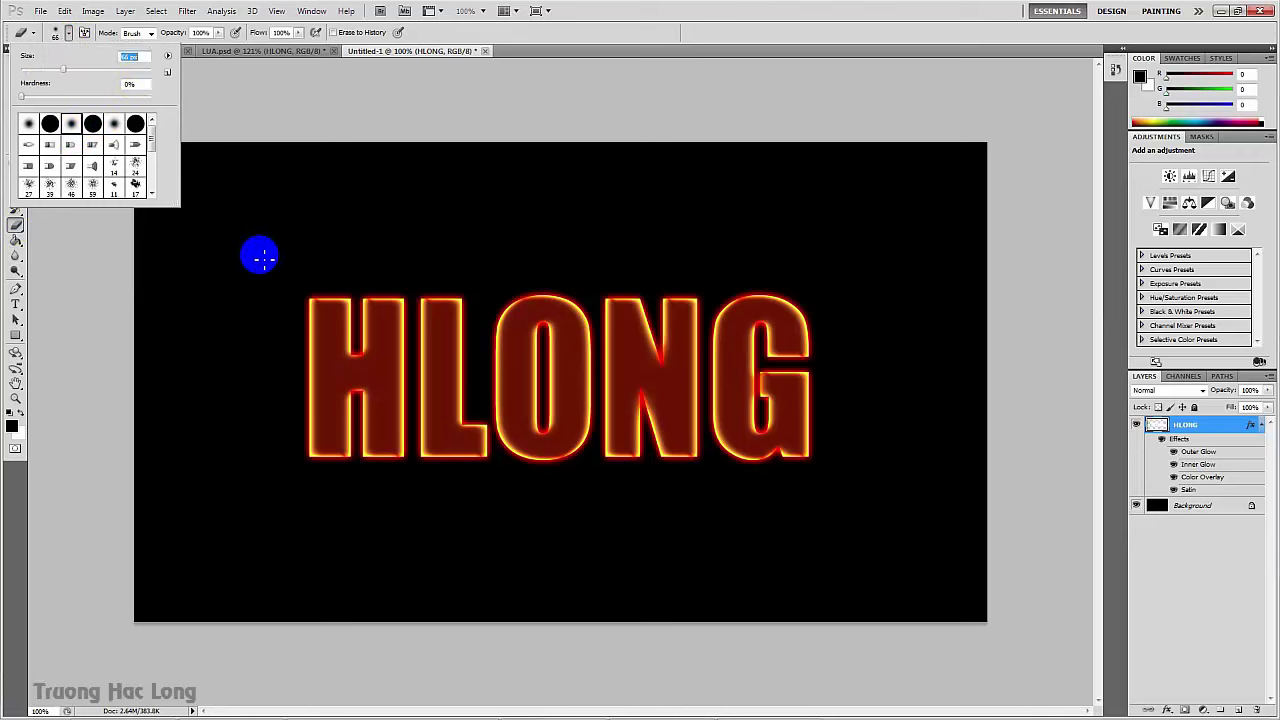
left_click(283, 251)
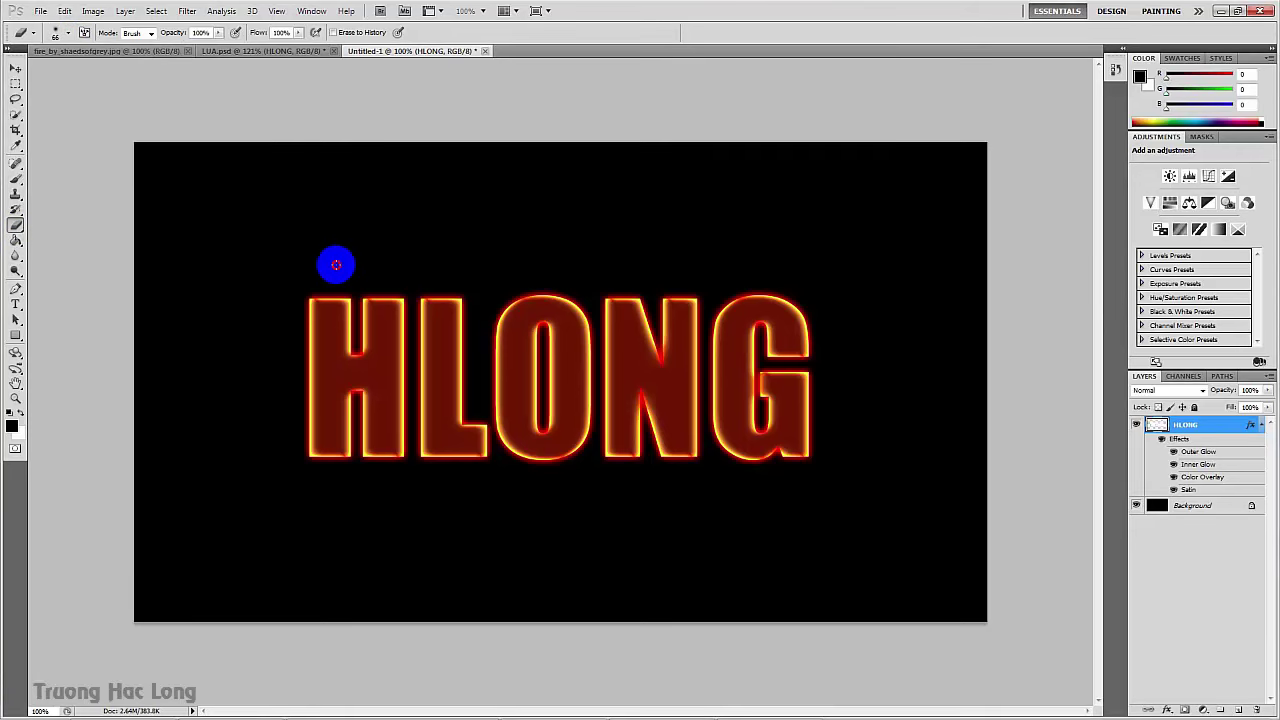
left_click_drag(420, 281, 483, 280)
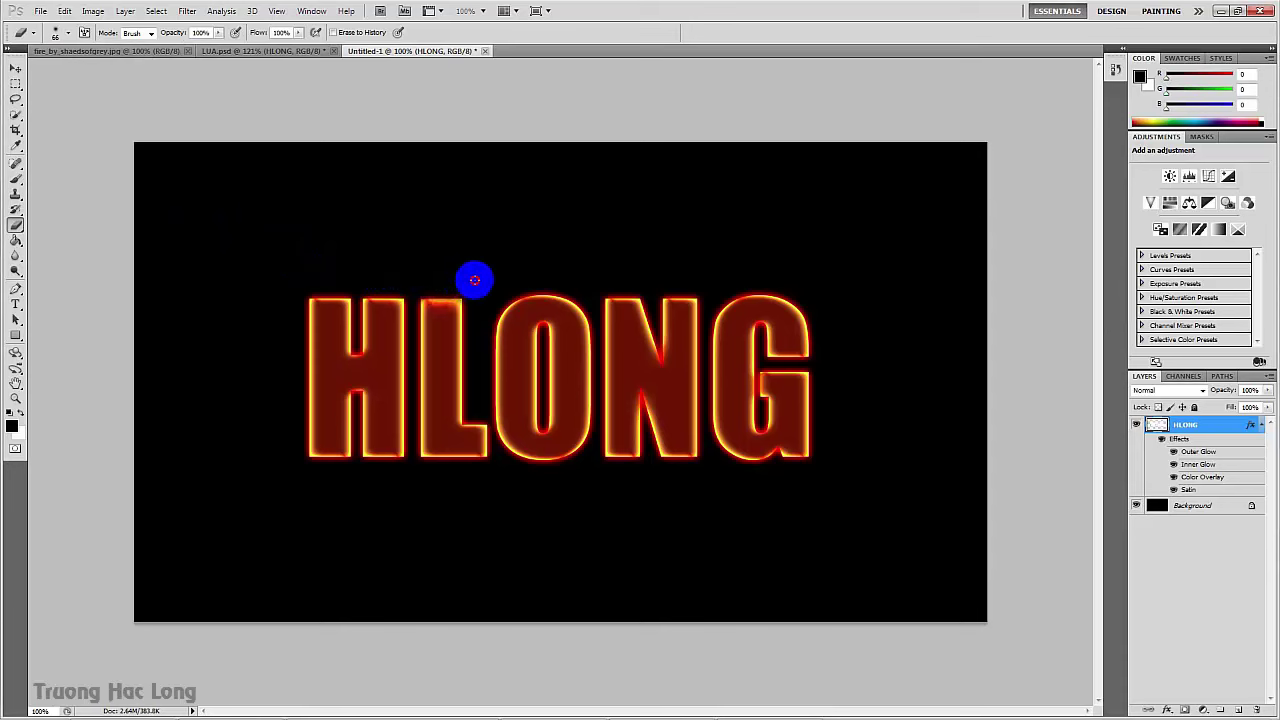
key("ctrl+z")
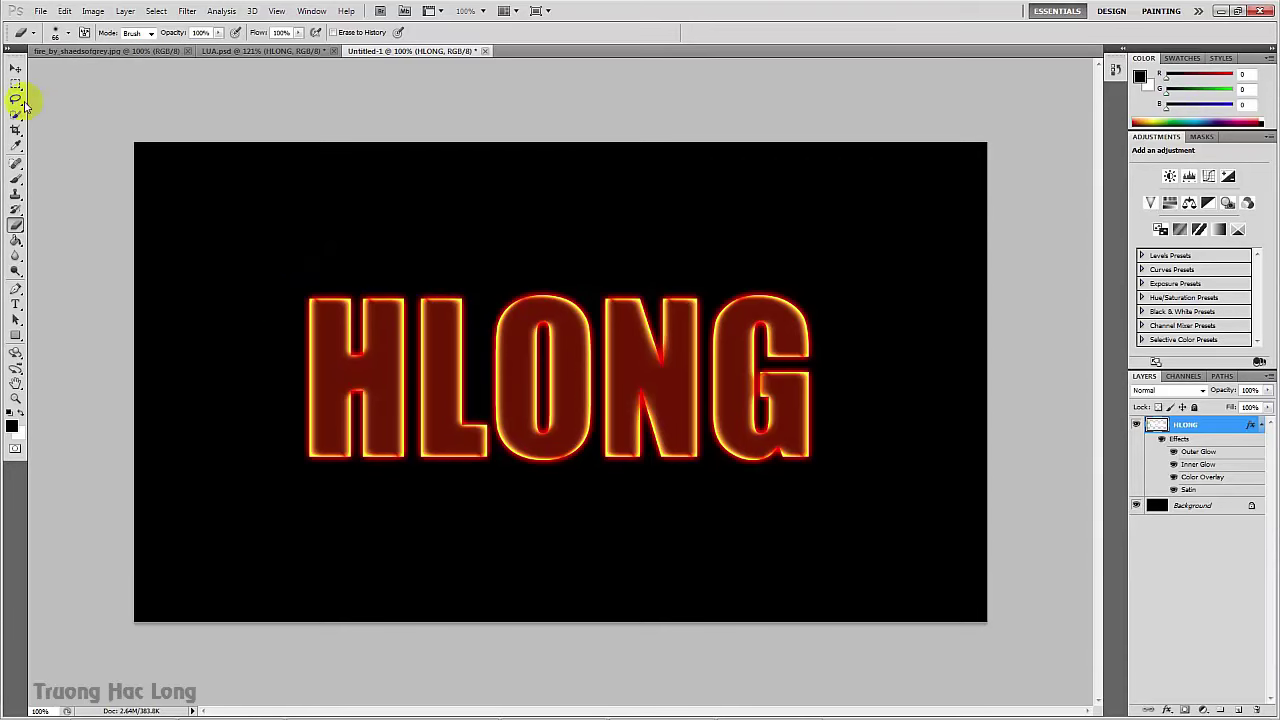
- Enlarge the eraser to 172 px and stroke along the tops of the HLONG letters
left_click(69, 33)
left_click_drag(63, 72, 106, 70)
left_click(297, 249)
mouse_move(297, 249)
left_mouse_down()
mouse_move(647, 272)
mouse_move(790, 262)
left_mouse_up()
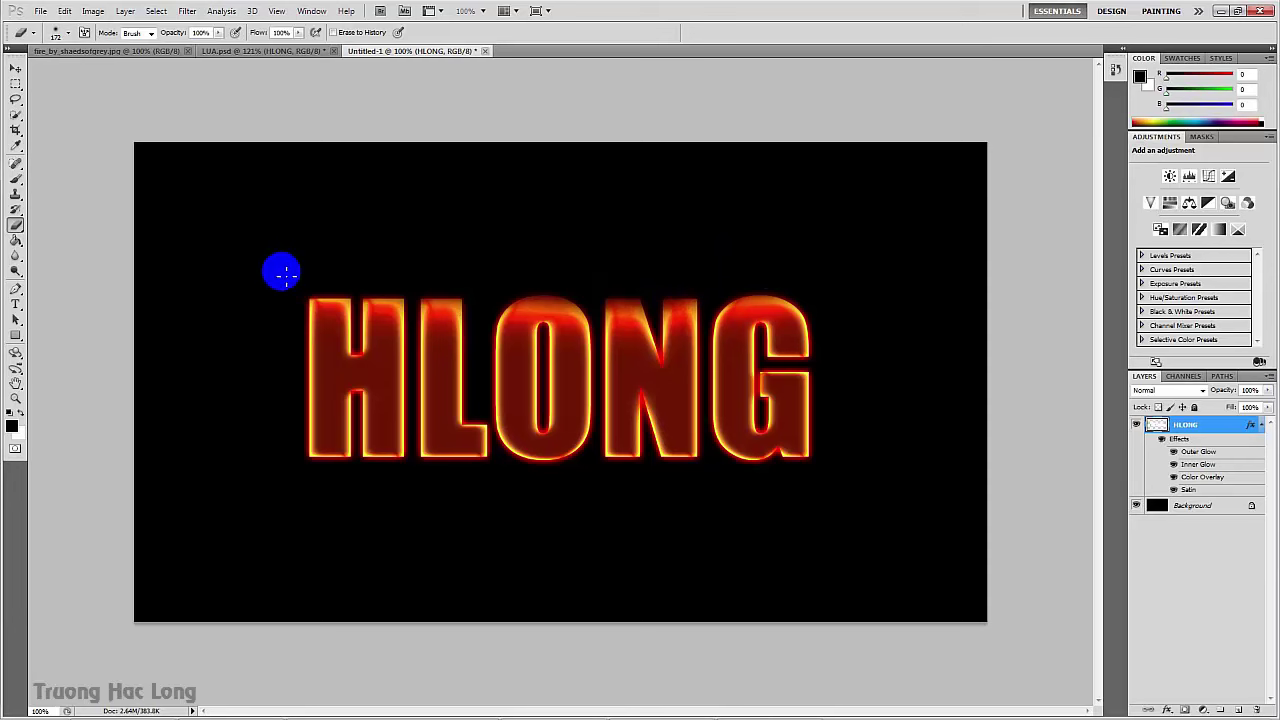
left_click_drag(344, 281, 809, 286)
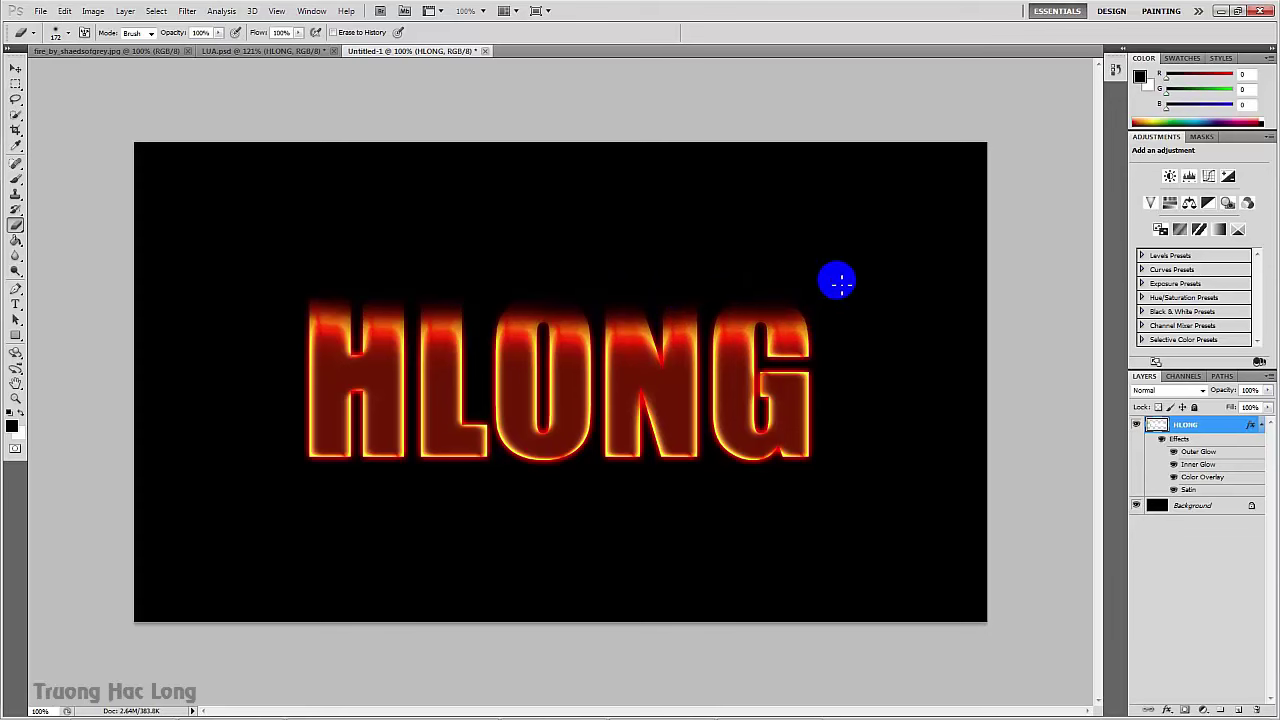
mouse_move(295, 279)
left_mouse_down()
mouse_move(449, 287)
mouse_move(809, 269)
left_mouse_up()
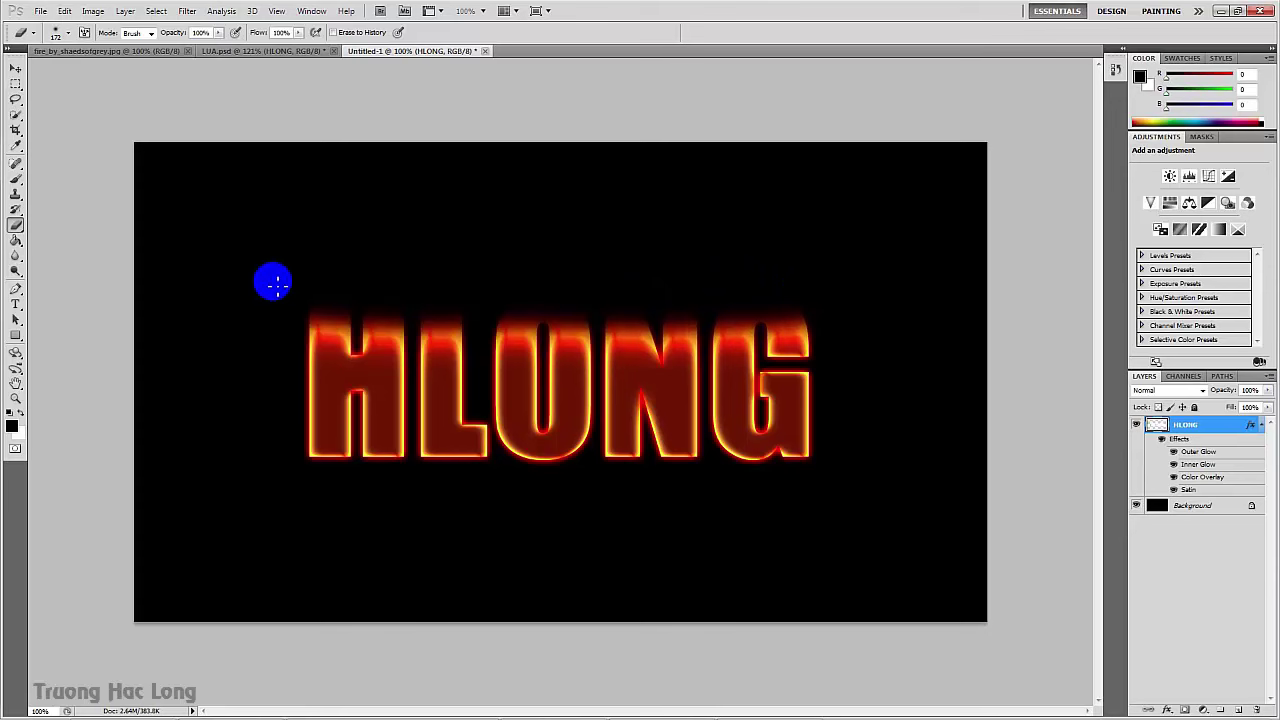
left_click_drag(294, 282, 366, 280)
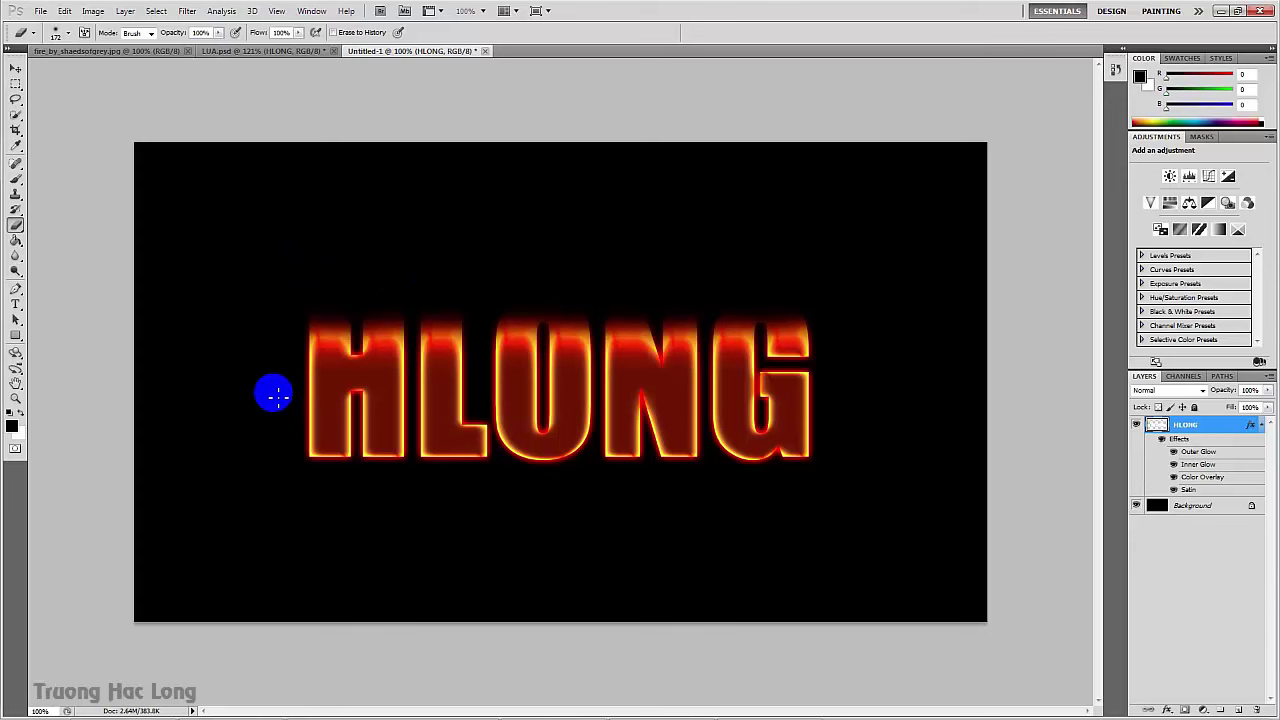
left_click(188, 12)
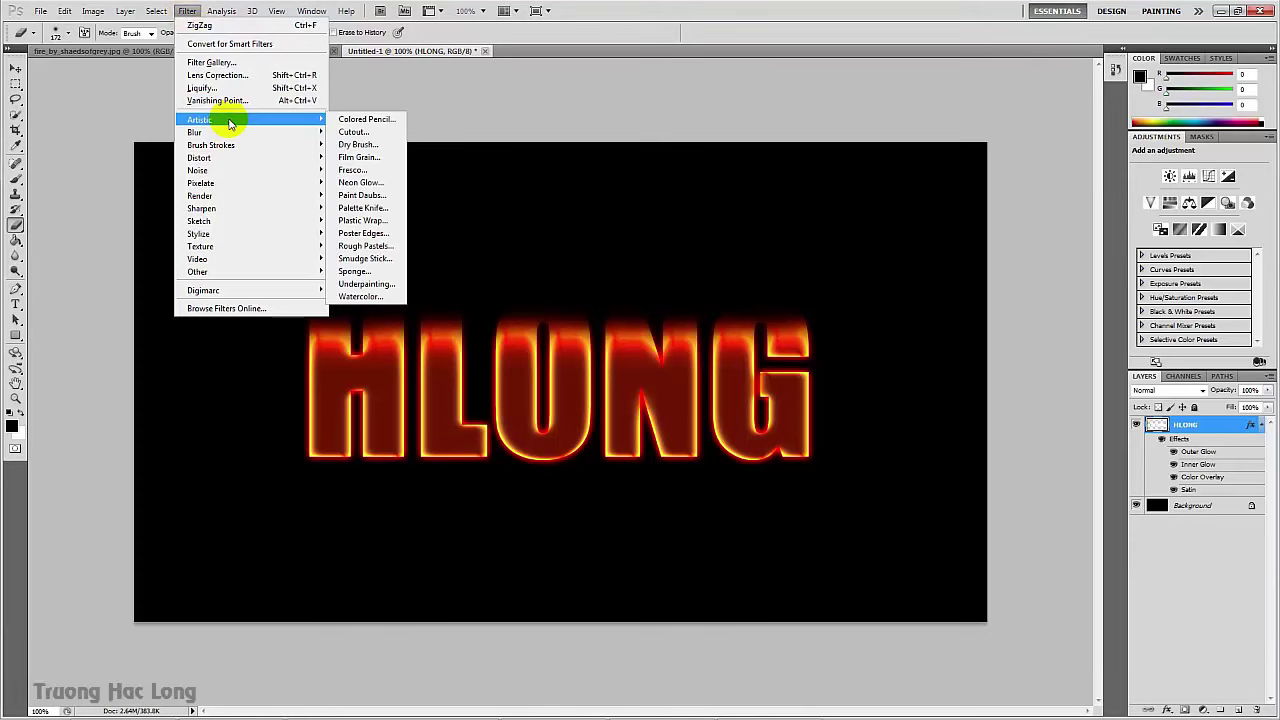
mouse_move(199, 158)
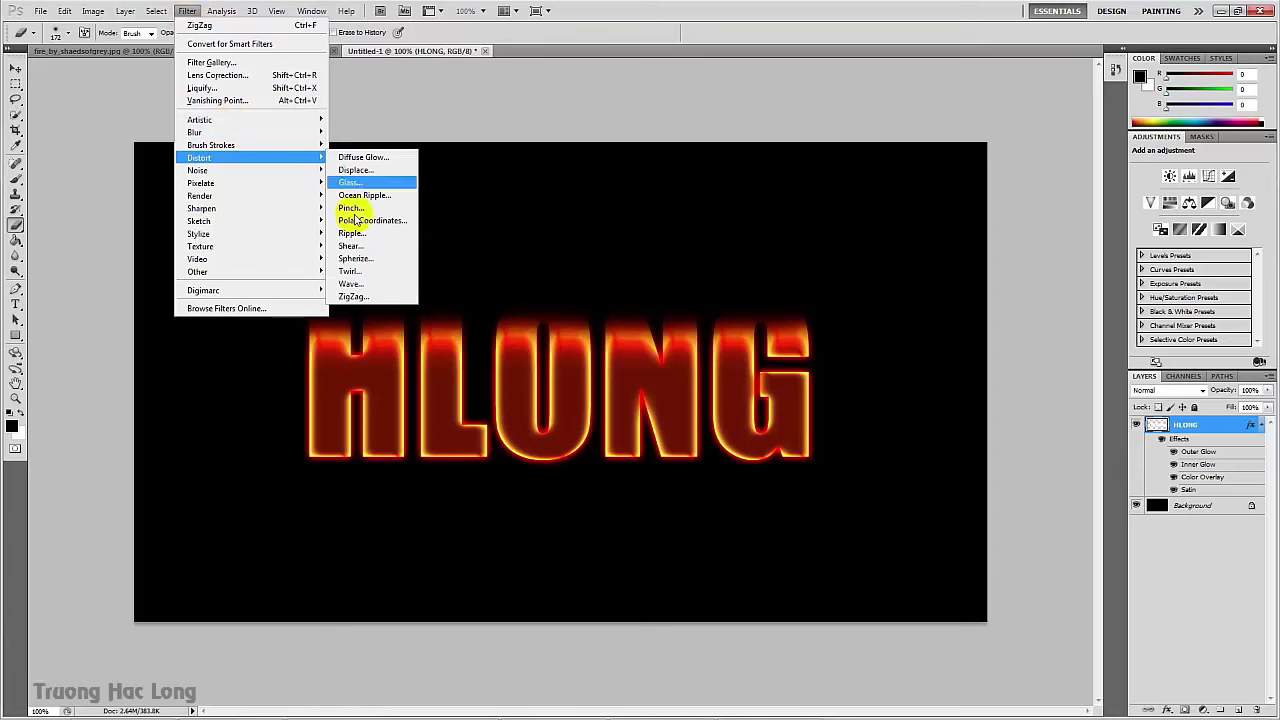
- Distort the HLONG text with ZigZag: Amount 5, Ridges 5, Pond Ripples
left_click(354, 297)
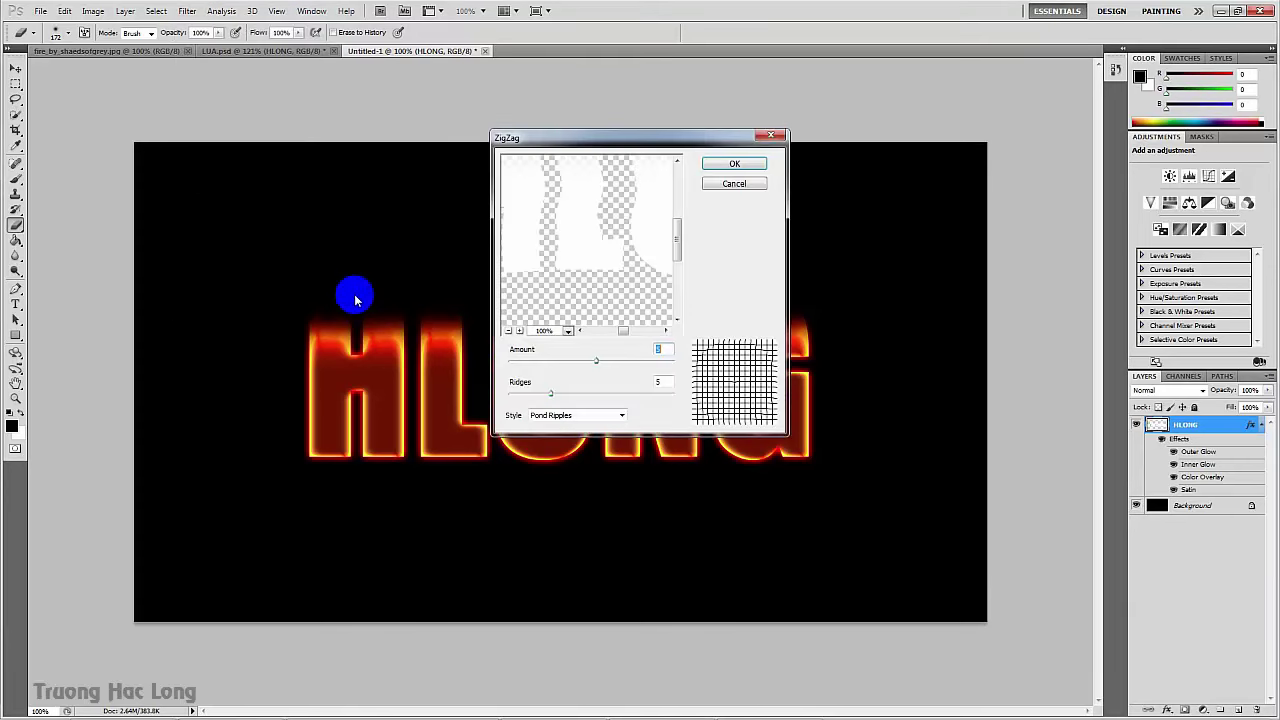
left_click_drag(567, 148, 770, 55)
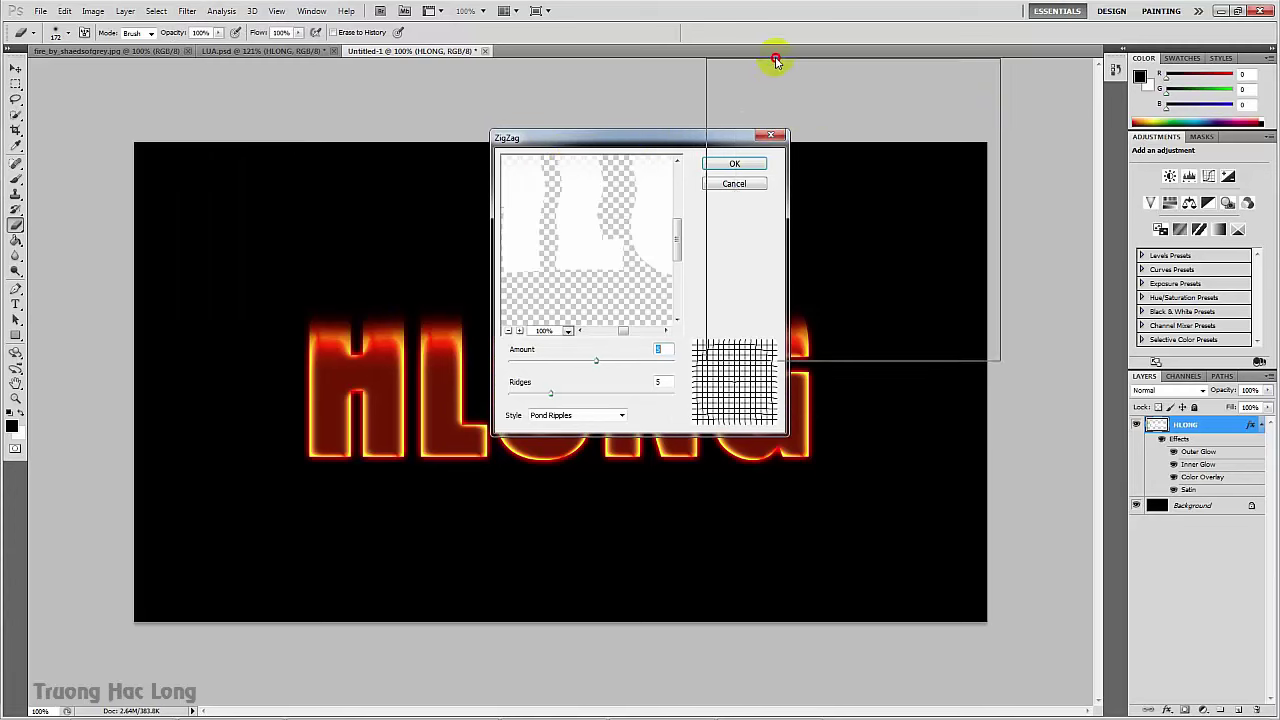
left_click(855, 262)
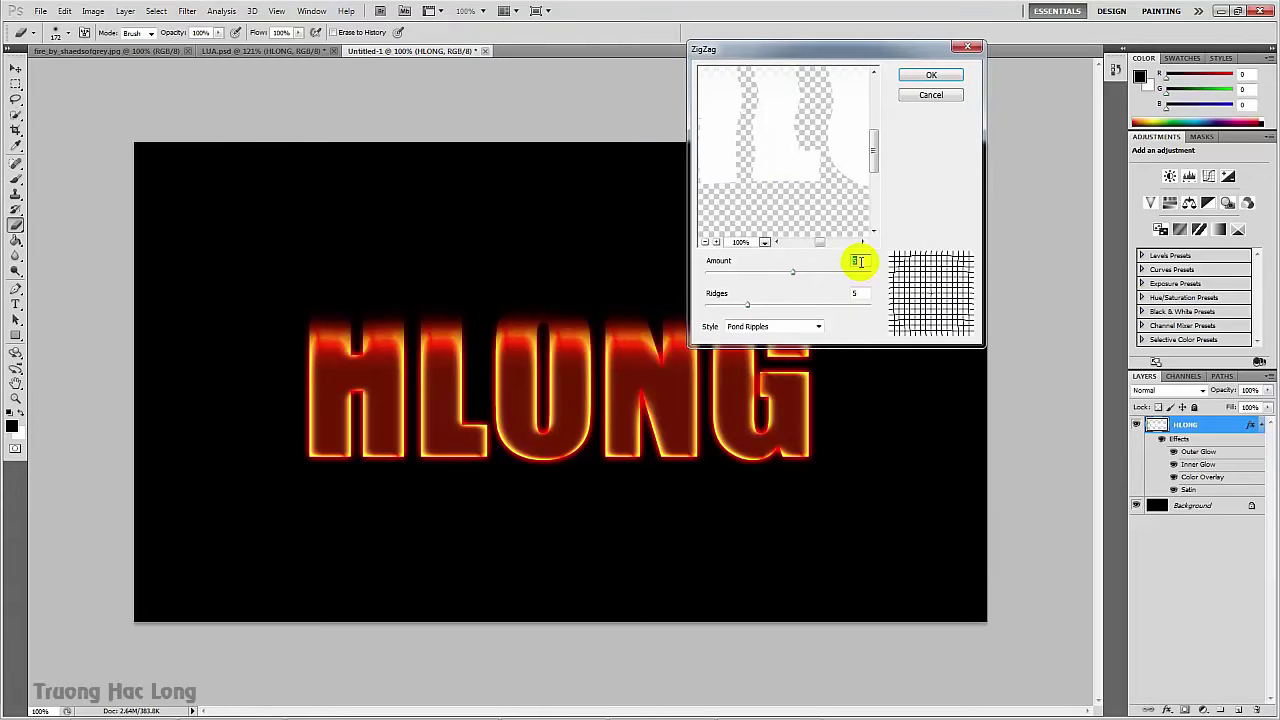
type("4")
left_click_drag(859, 291, 829, 297)
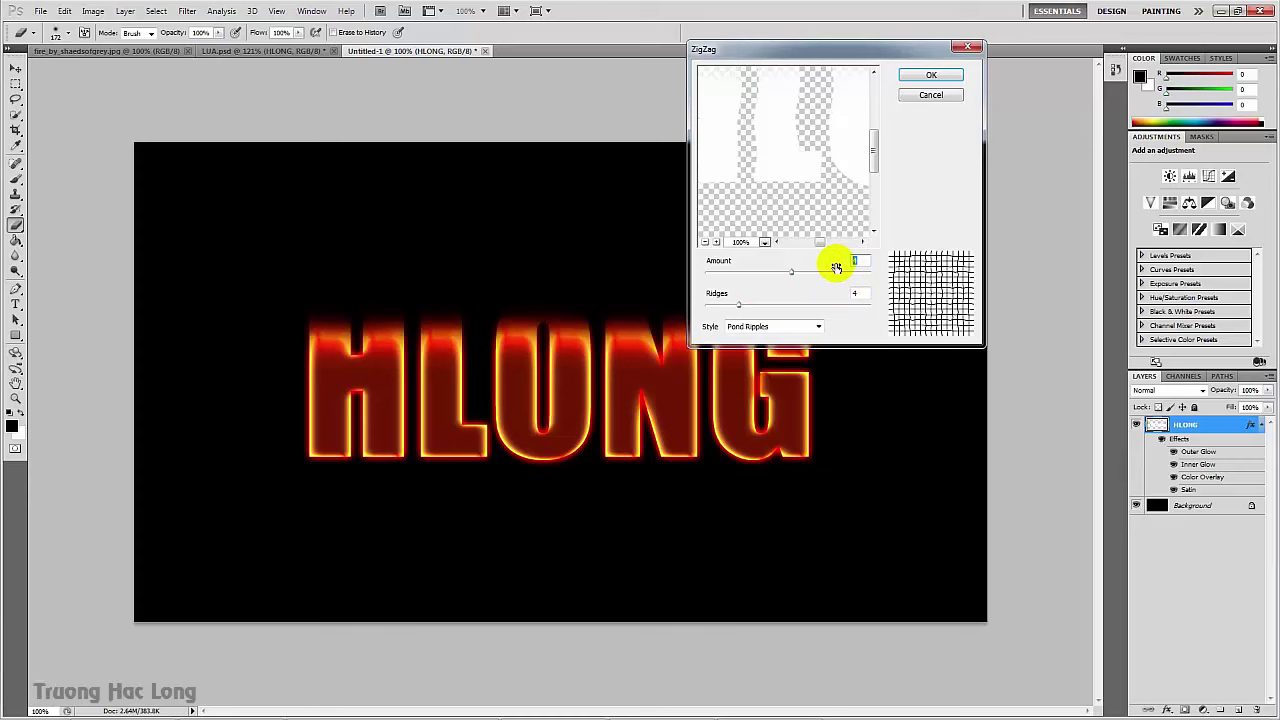
type("55")
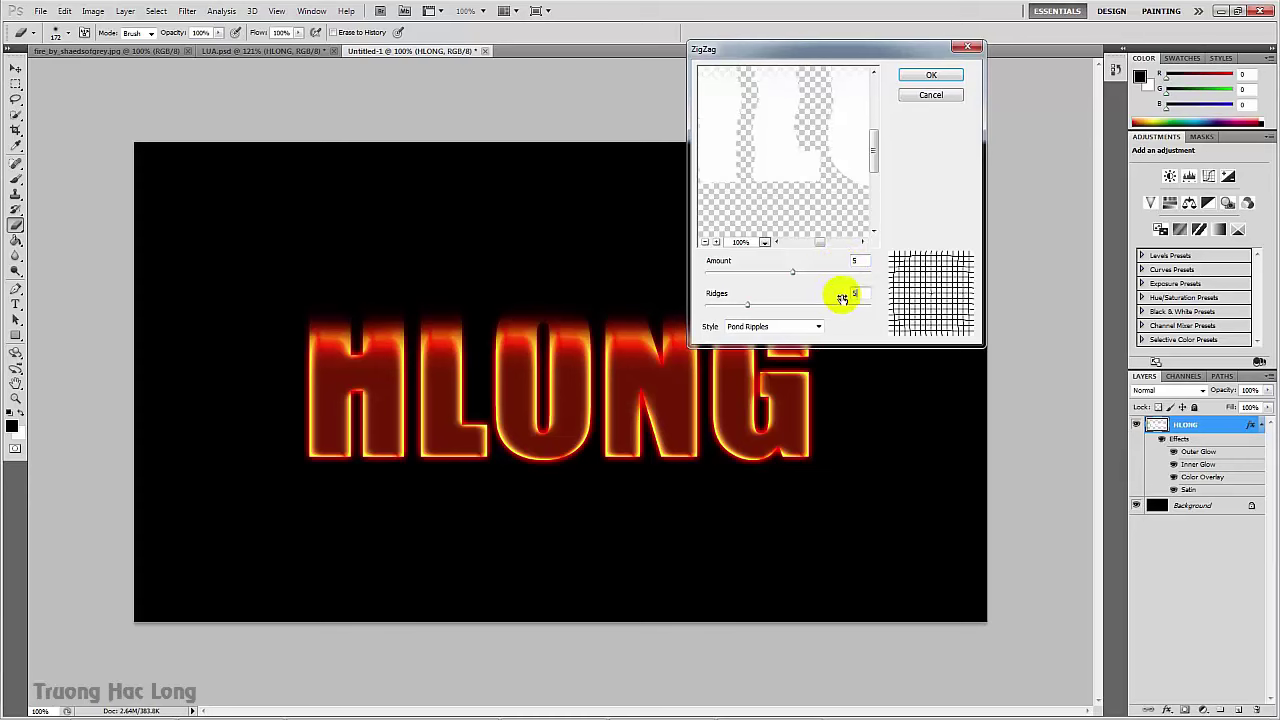
left_click(933, 76)
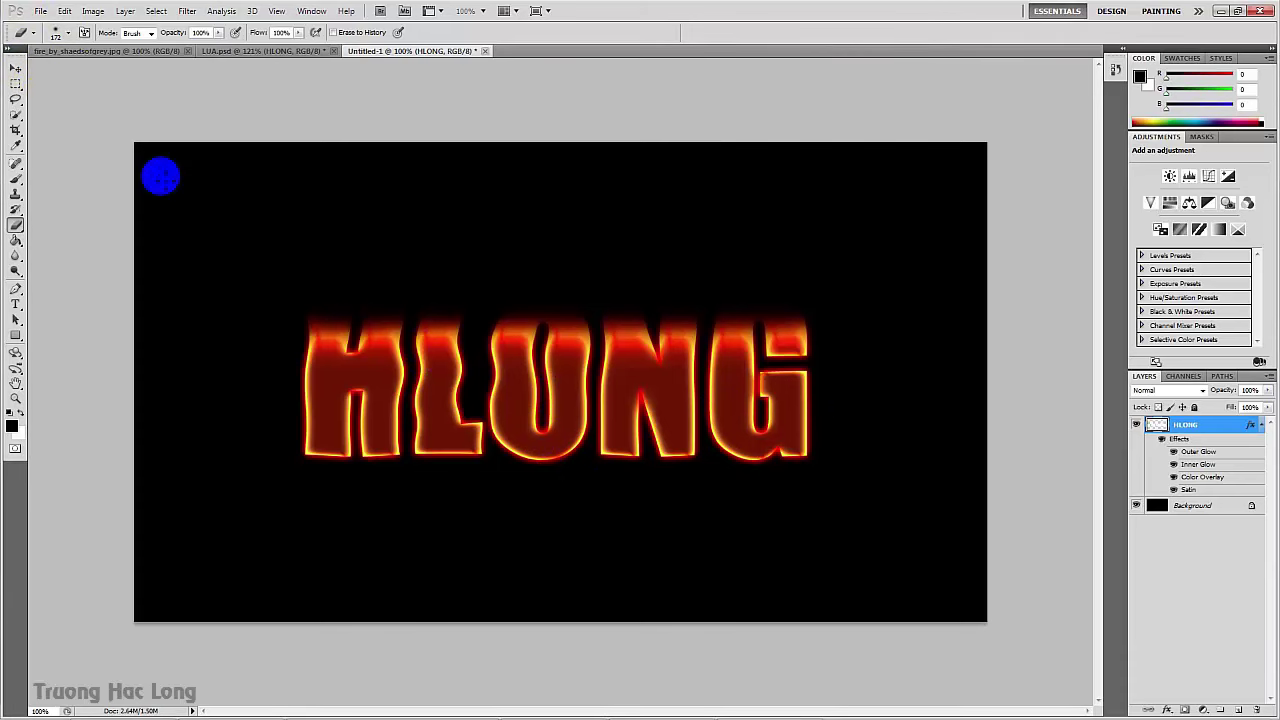
- Zoom in on the HLONG text, then bring up the fire_by_shaedsofgrey.jpg document
left_click(16, 68)
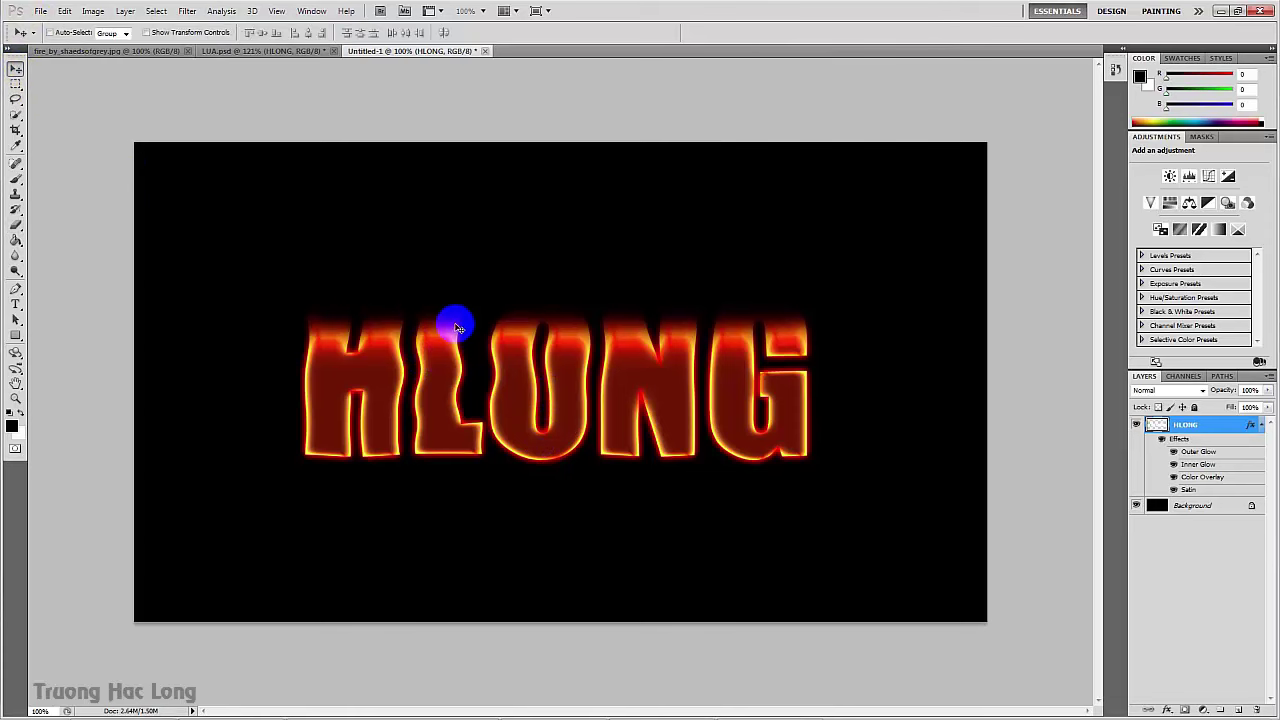
left_click_drag(449, 320, 473, 353)
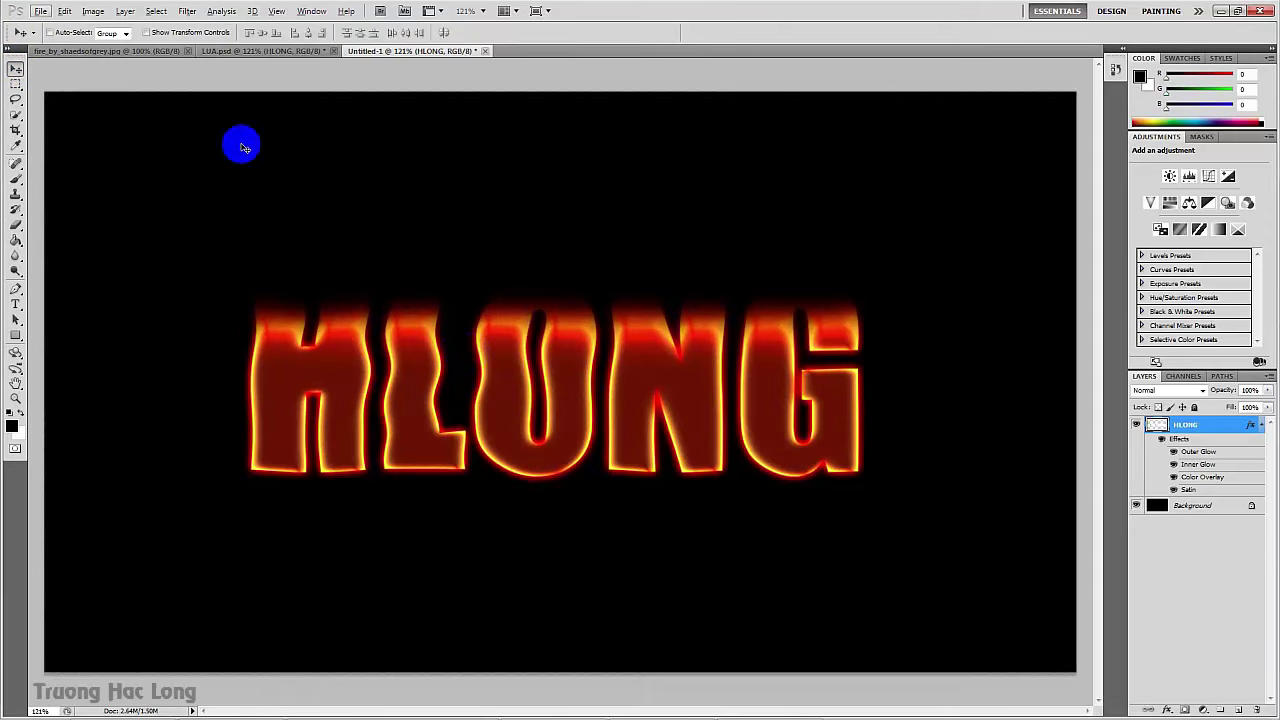
left_click(131, 57)
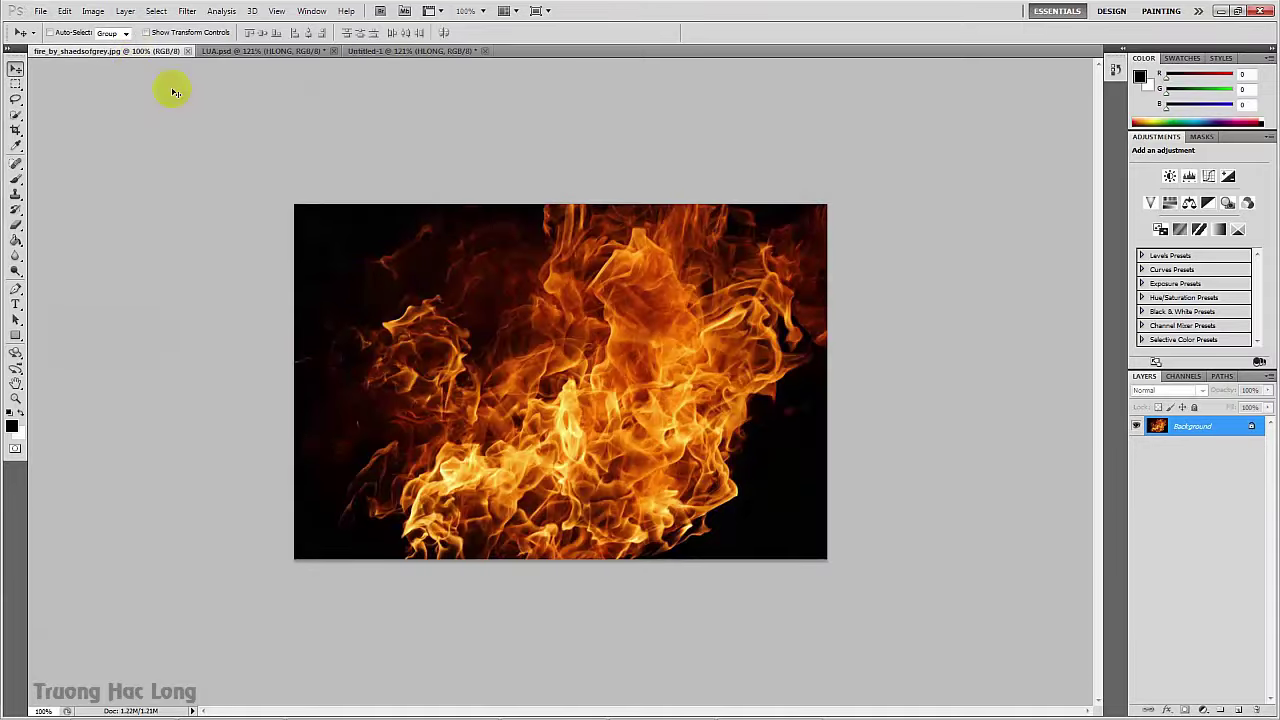
- Copy the fire photo into Untitled-1 as Layer 1, scaled to about 53% over the middle letters
left_click_drag(527, 355, 508, 205)
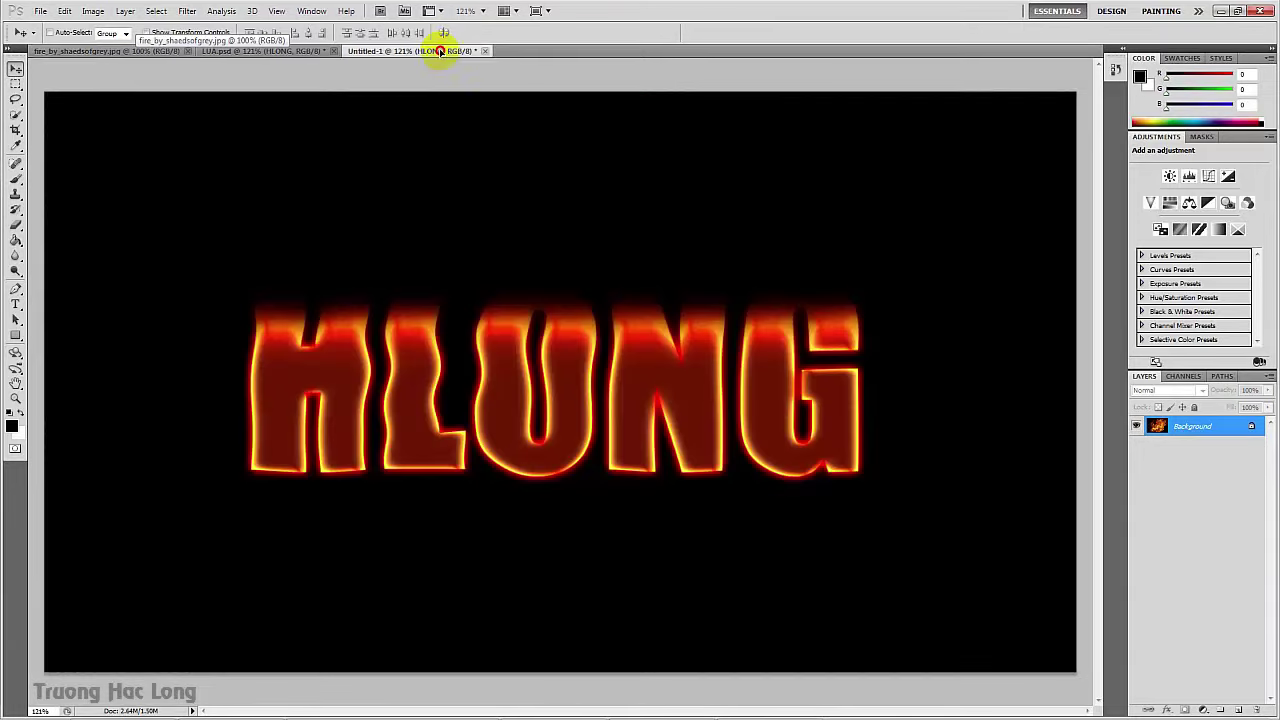
left_click_drag(440, 55, 547, 350)
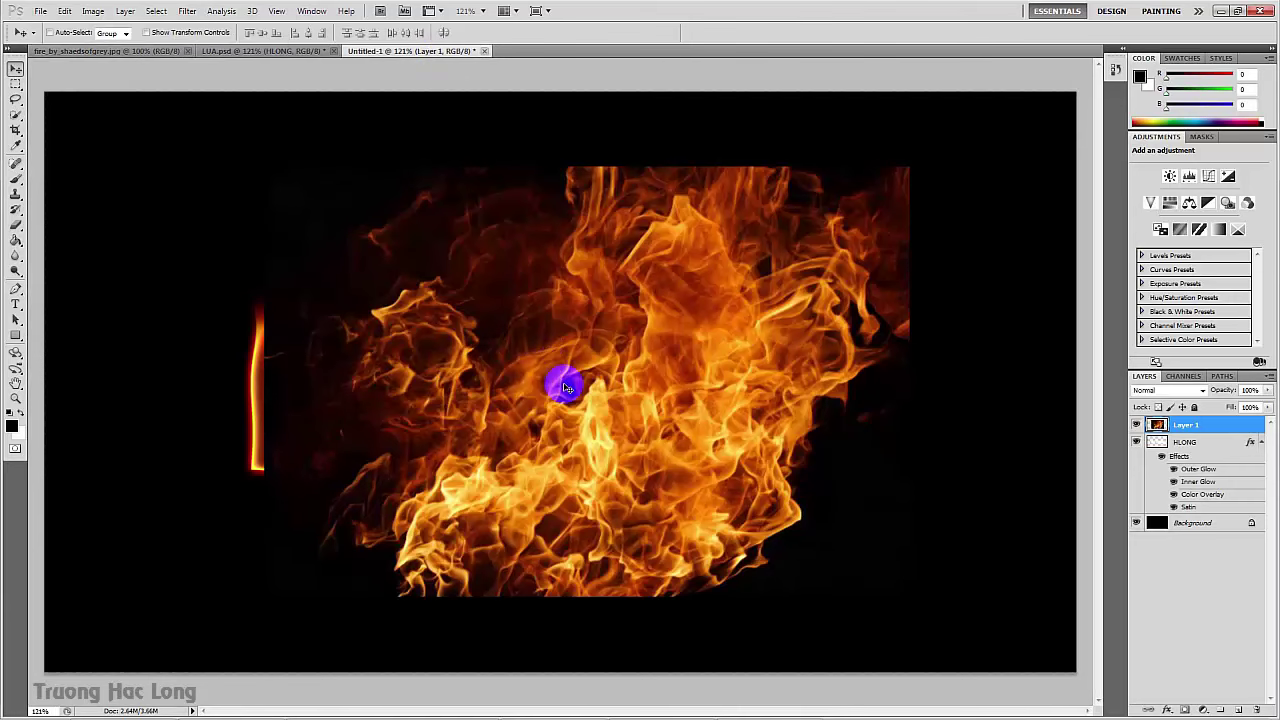
key("ctrl+t")
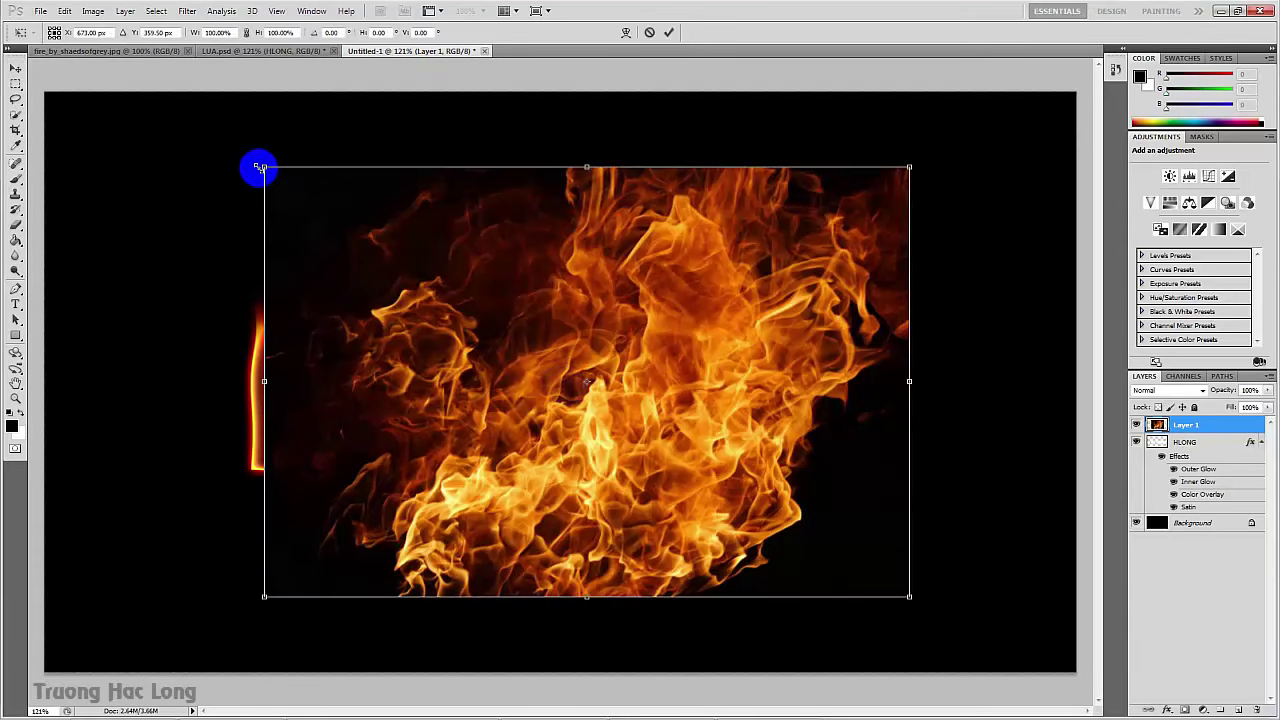
mouse_move(263, 167)
left_mouse_down()
mouse_move(627, 400)
mouse_move(620, 391)
left_mouse_up()
mouse_move(674, 423)
left_mouse_down()
mouse_move(671, 329)
mouse_move(466, 314)
mouse_move(422, 300)
mouse_move(361, 251)
left_mouse_up()
left_click_drag(474, 351, 490, 369)
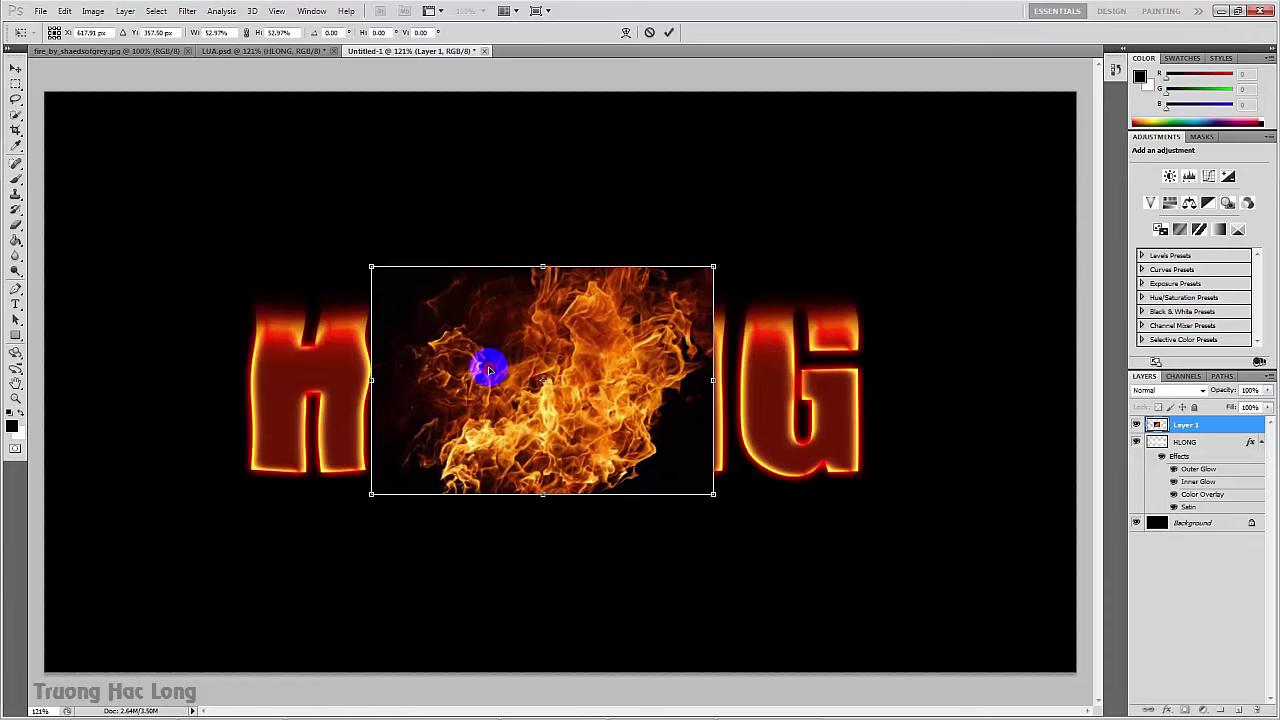
left_click(15, 73)
- Apply the fire resize, then copy the Green-channel flame selection onto a new Layer 2
left_click(480, 143)
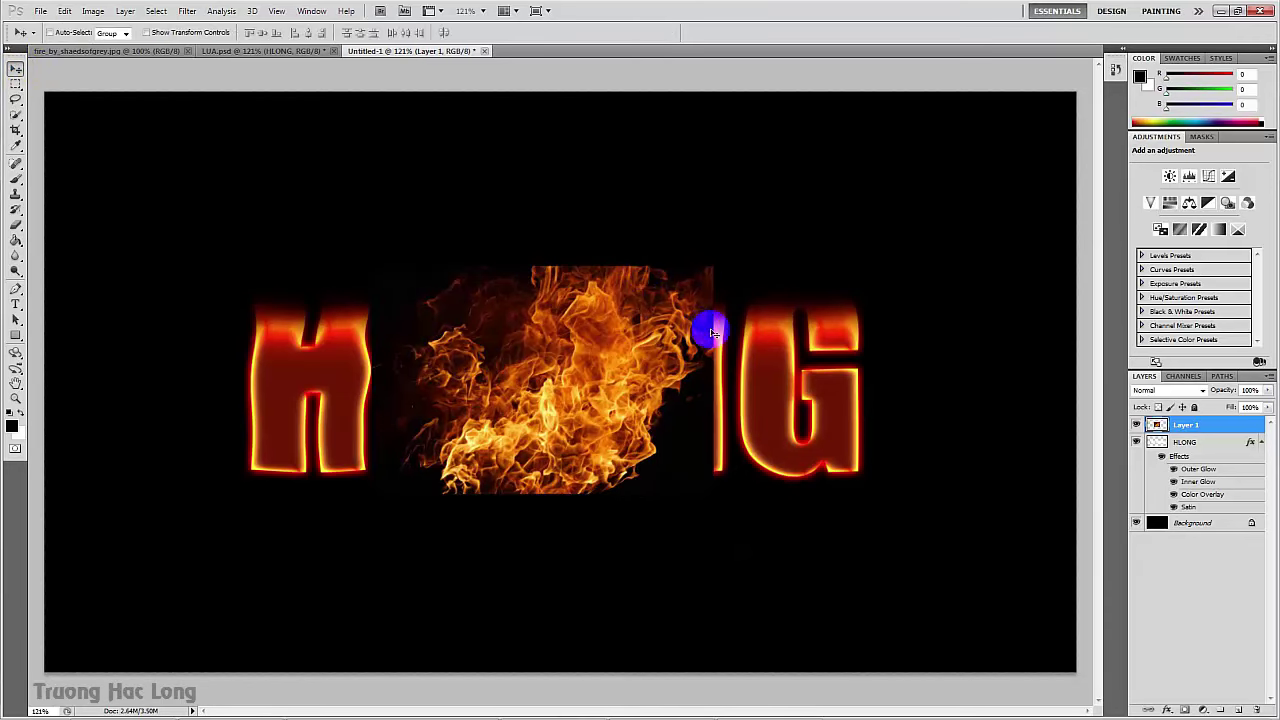
left_click(1178, 375)
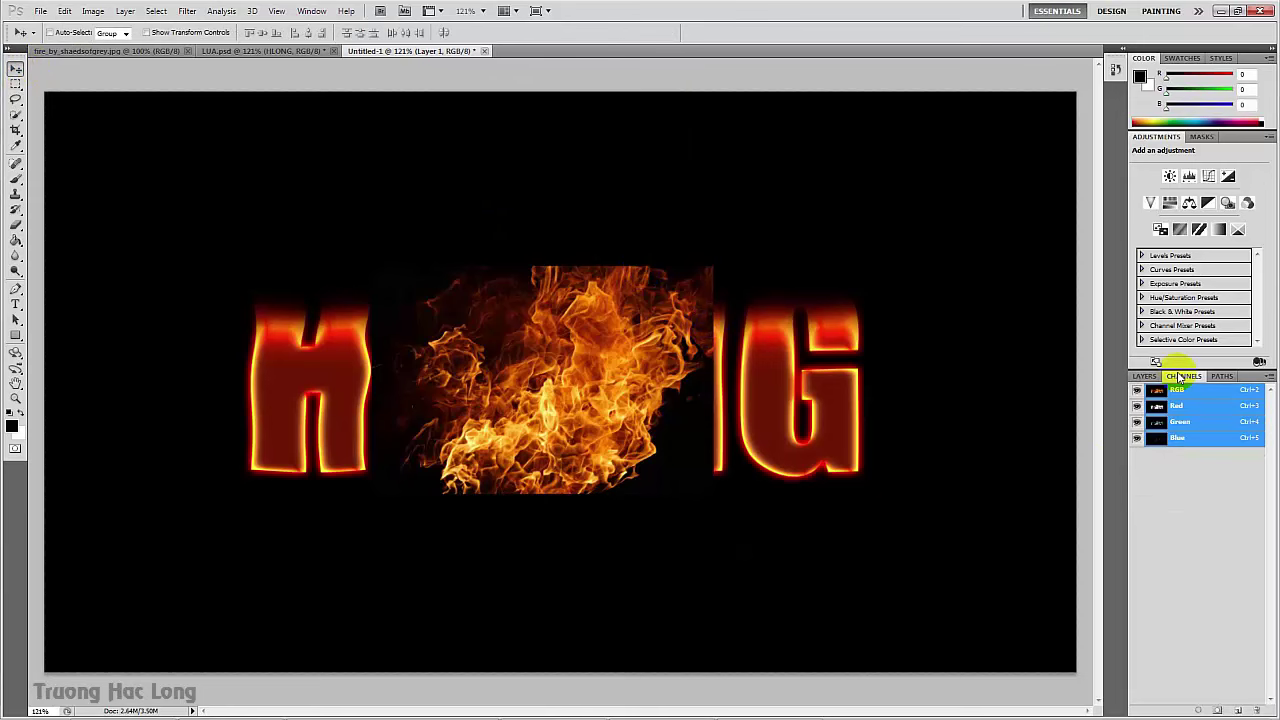
left_click(1176, 426, "ctrl")
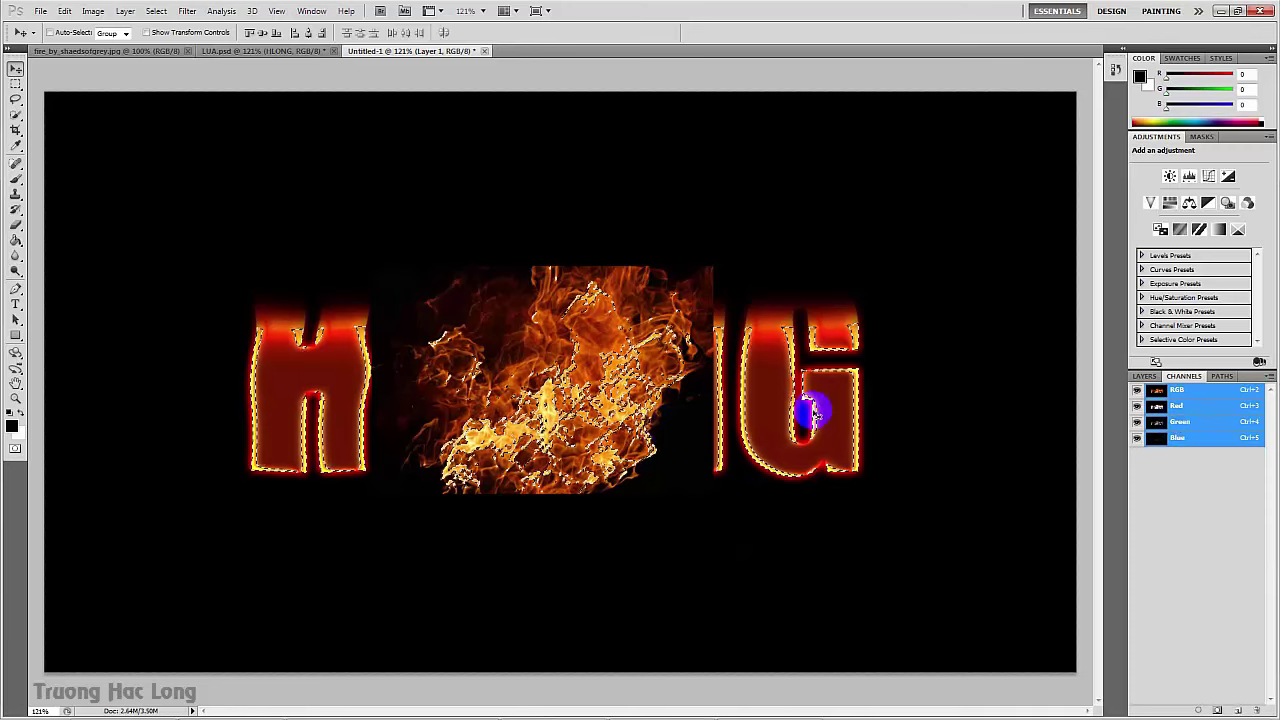
left_click(1143, 376)
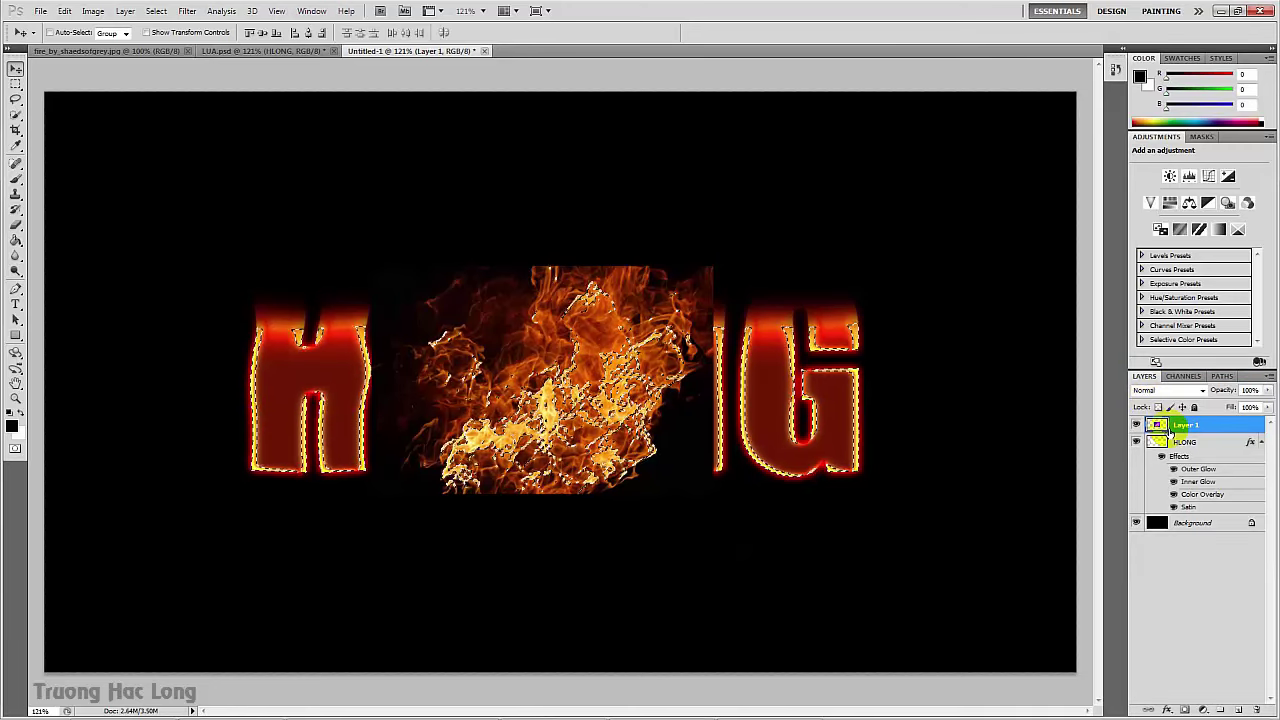
key("ctrl+j")
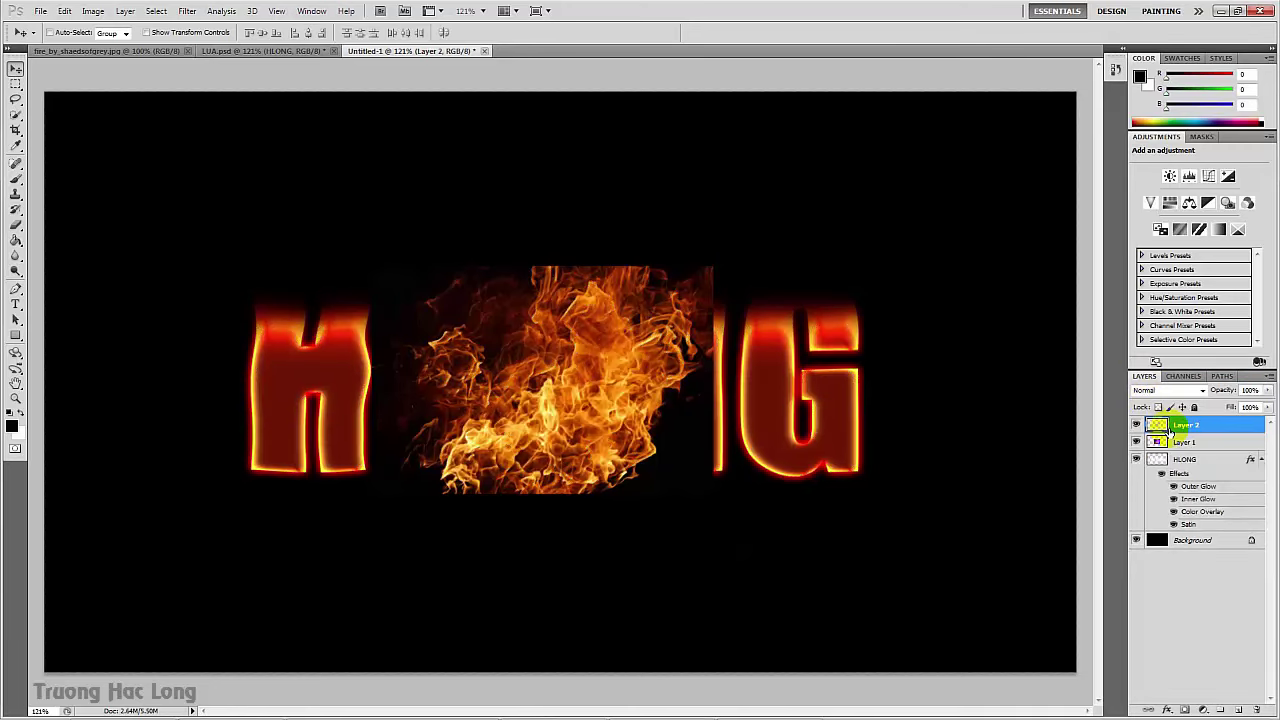
- Hide the fire photo Layer 1 and move the Layer 2 flames over the G
left_click(1137, 443)
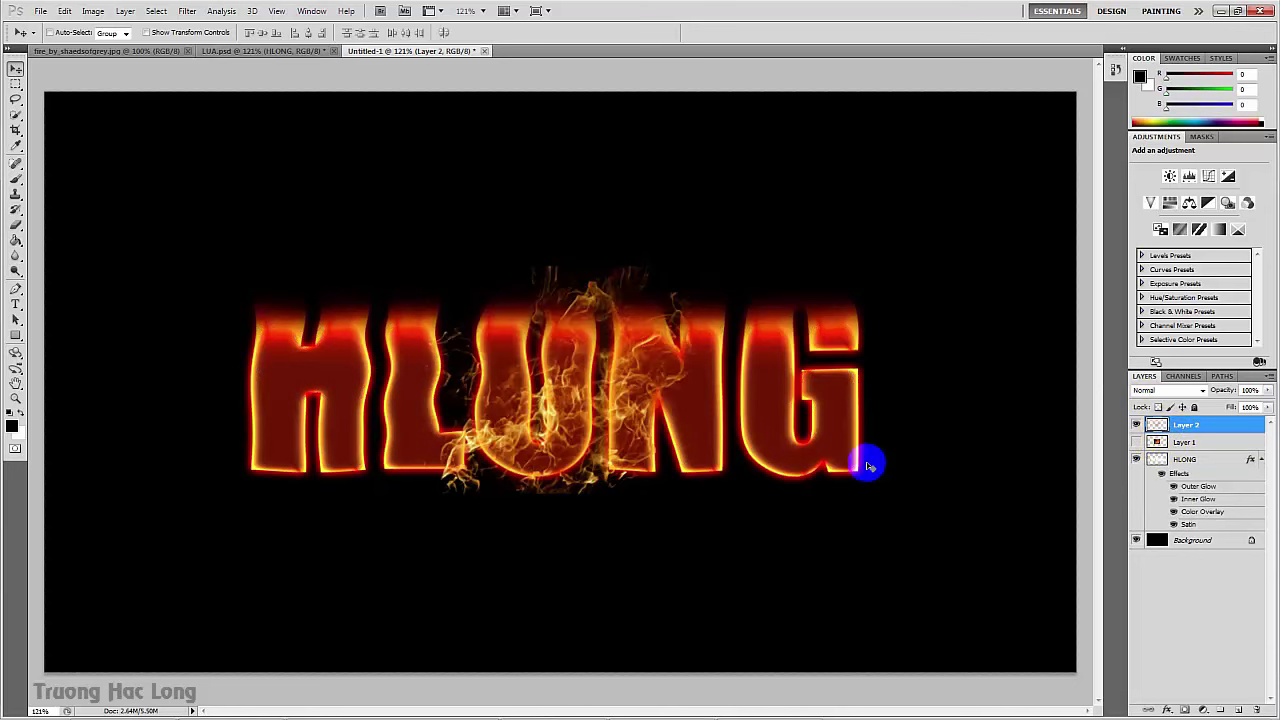
left_click_drag(562, 403, 795, 405)
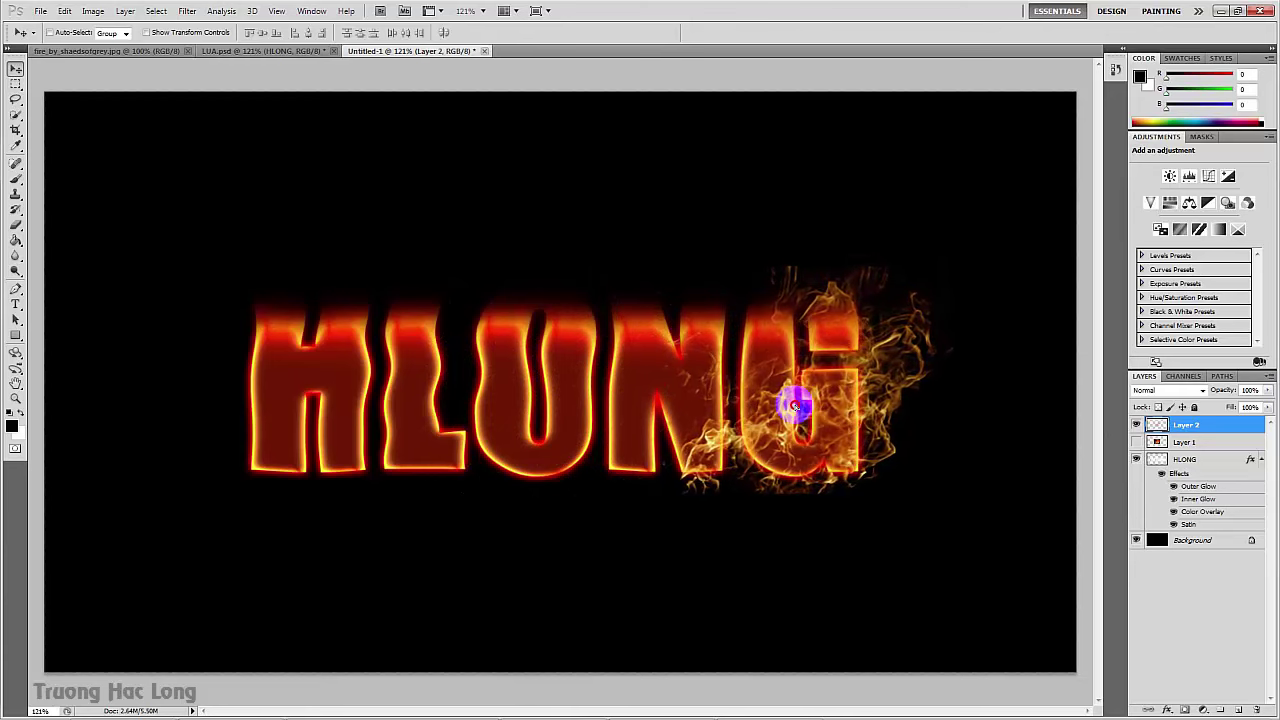
scroll(788, 418, "up", 1)
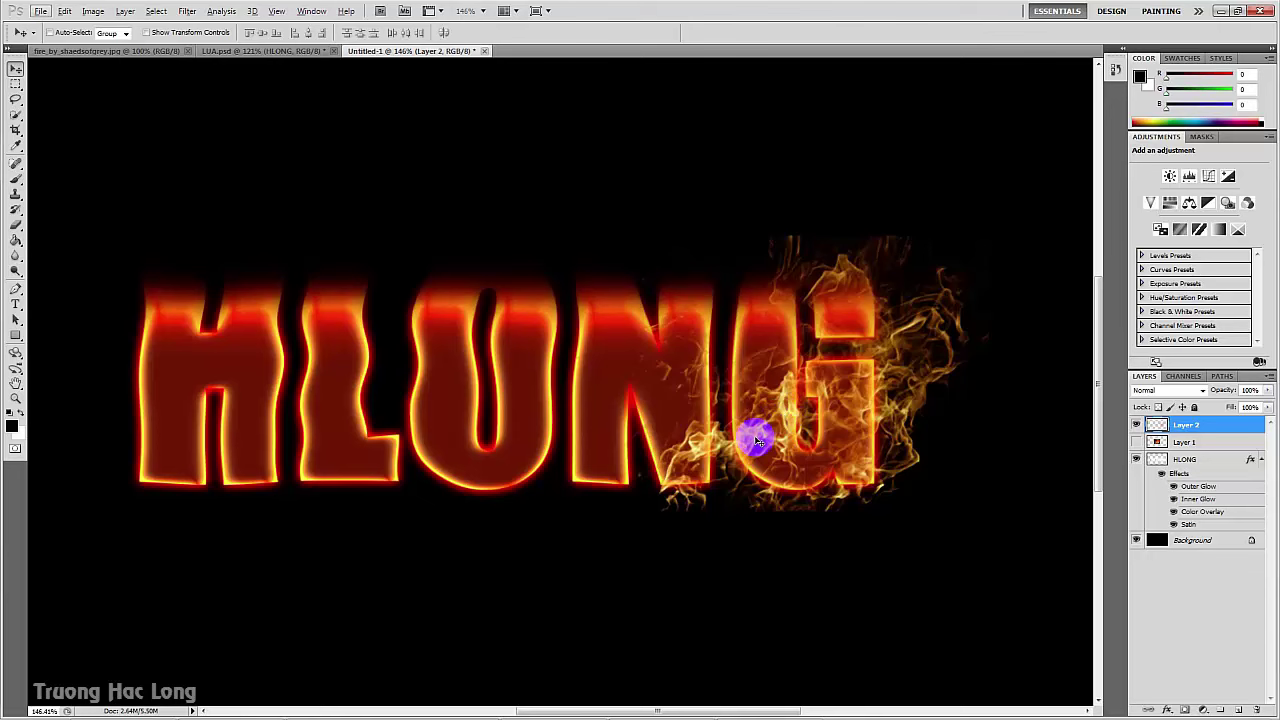
- Set the flame Layer 2 to Screen blend mode
left_click(1168, 391)
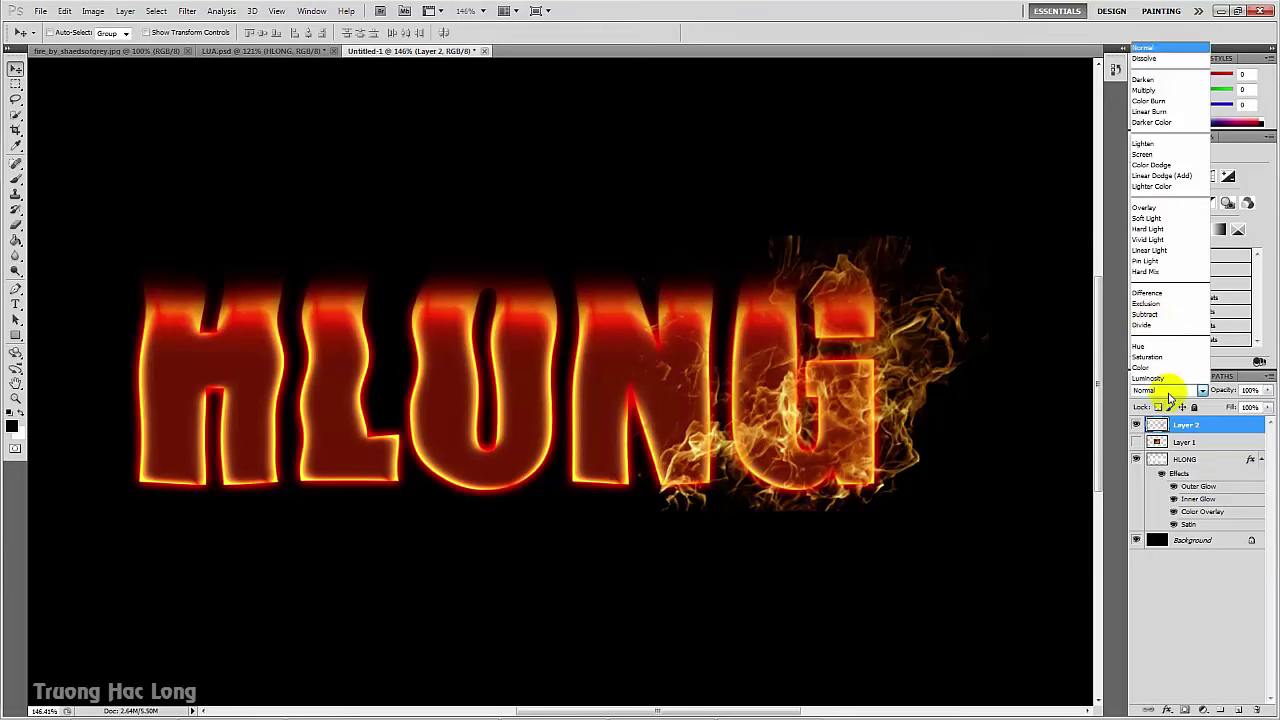
left_click(1140, 154)
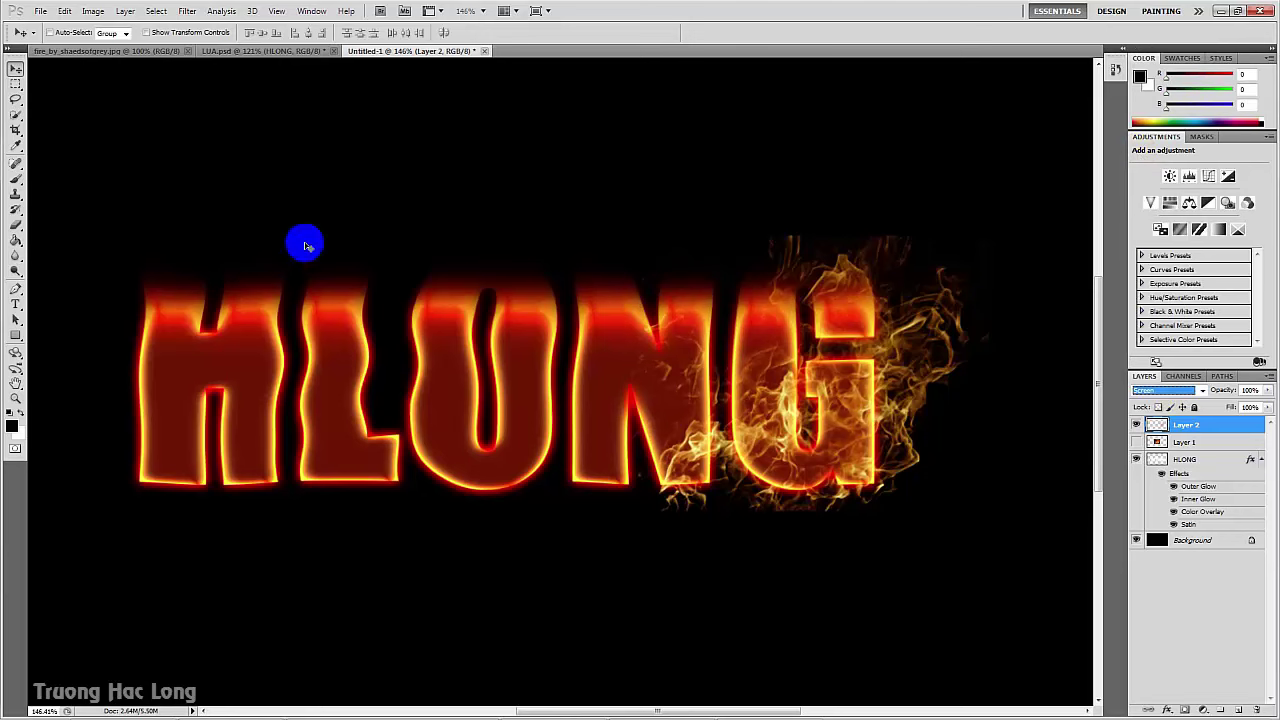
left_click(17, 182)
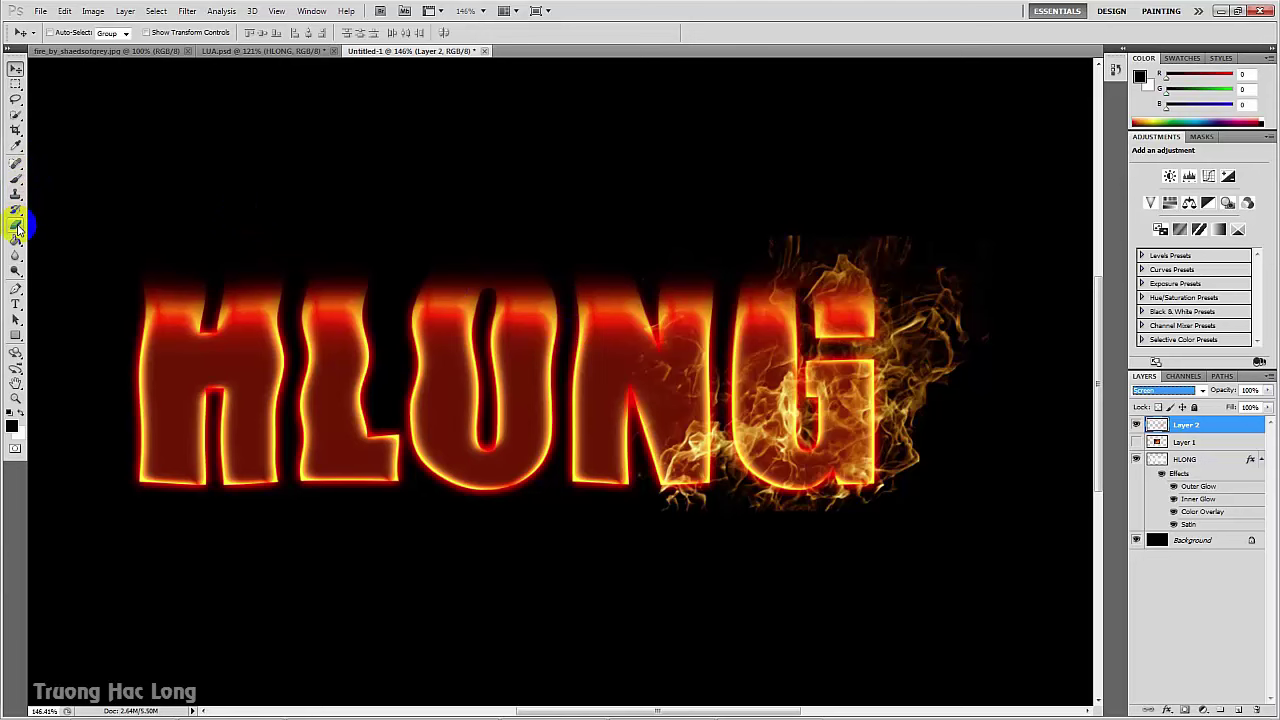
left_click(17, 226)
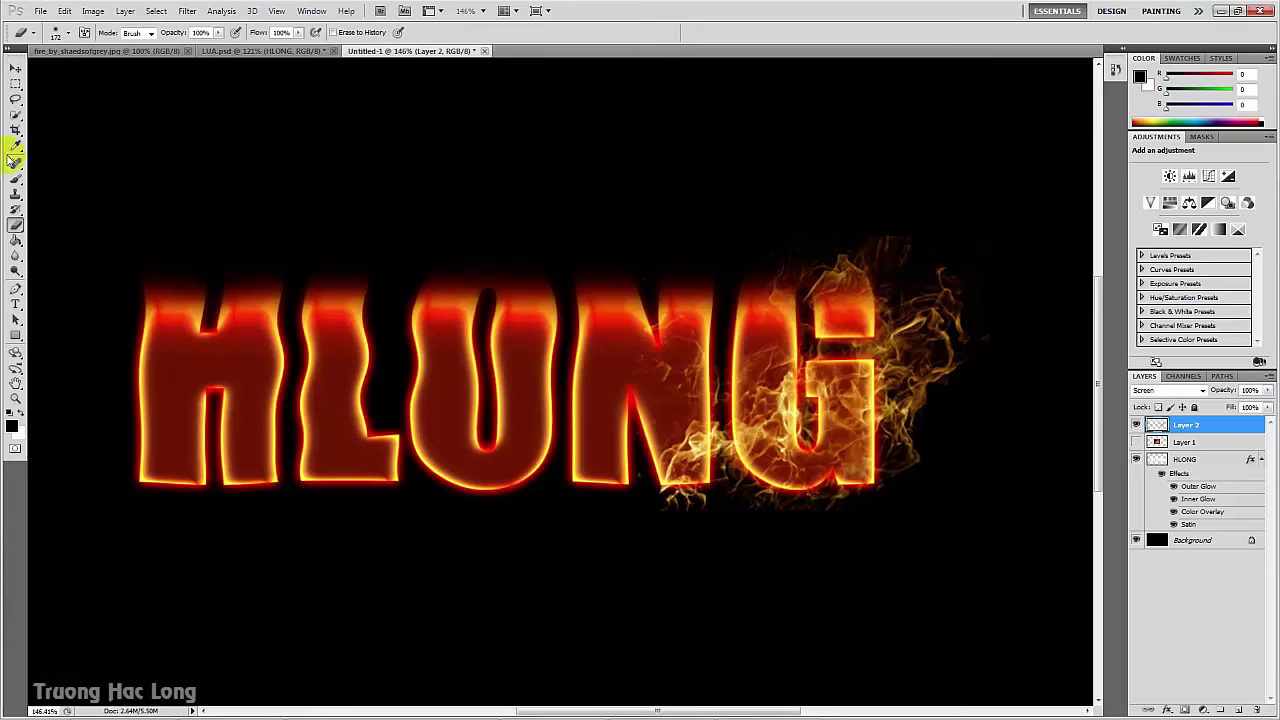
- Erase the wisps below N and G with a 101 px eraser, then duplicate Layer 2
left_click(66, 36)
left_click(88, 77)
key("Return")
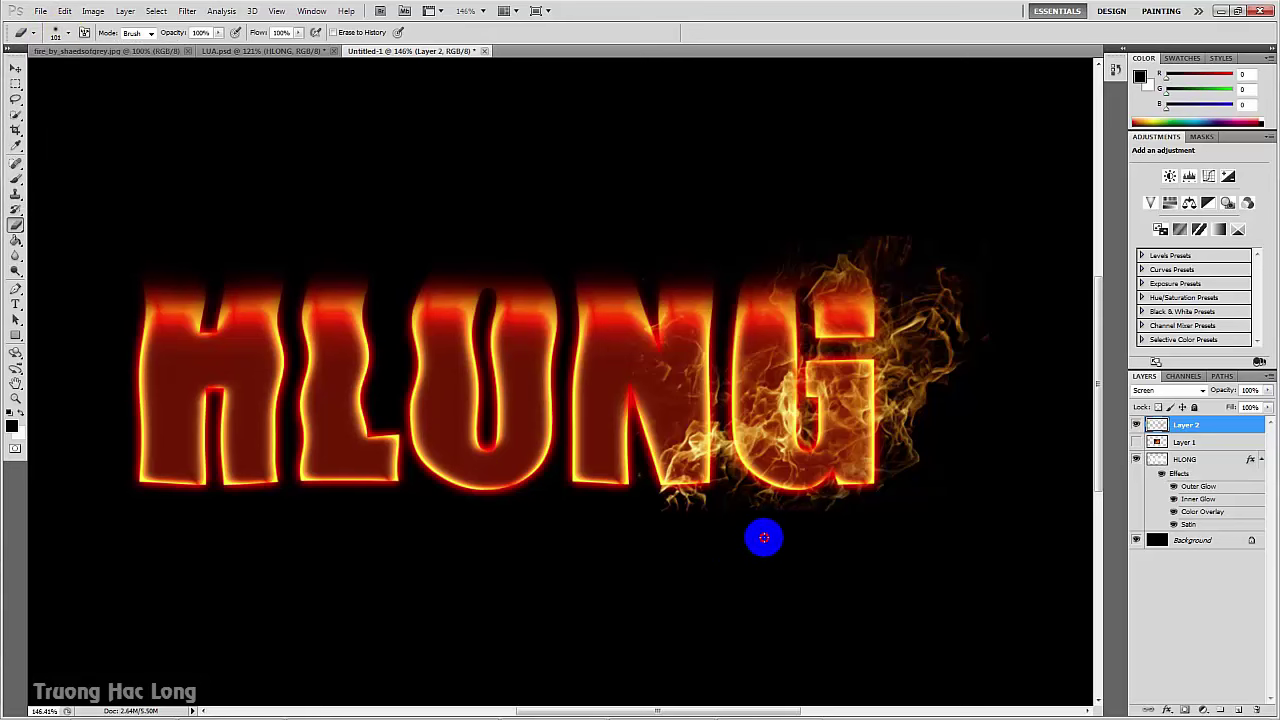
left_click_drag(729, 523, 648, 522)
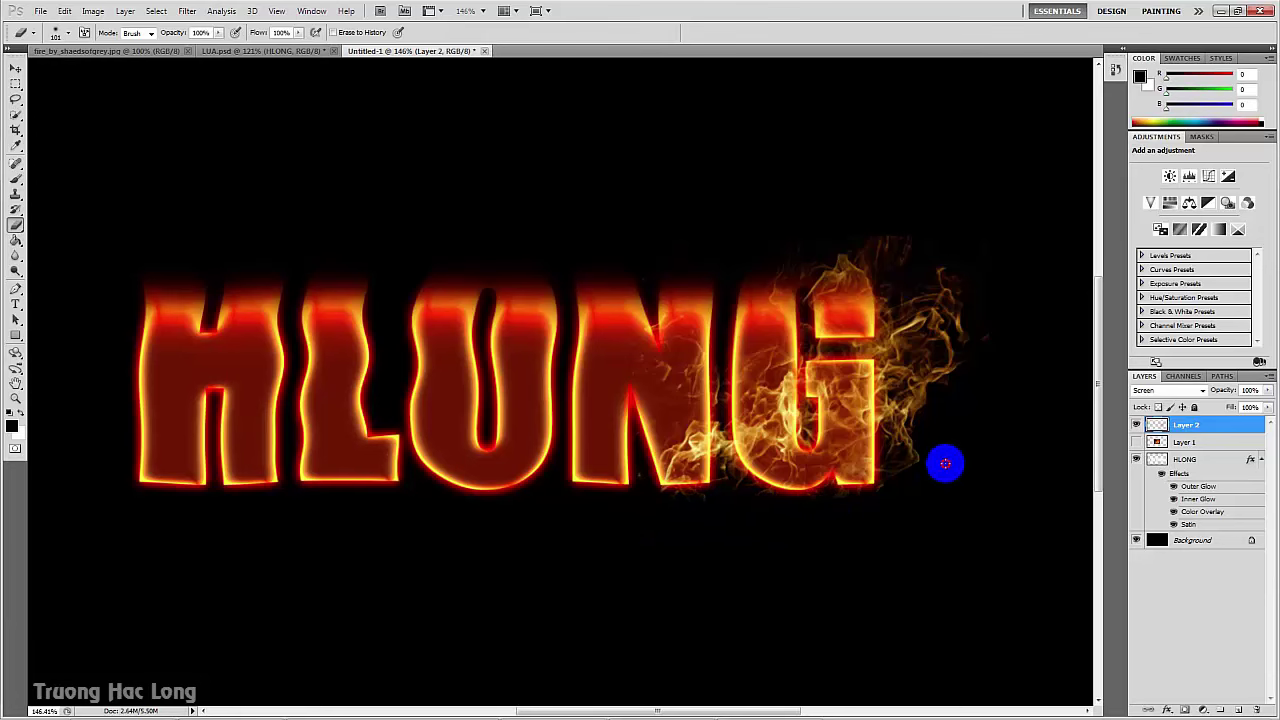
left_click_drag(1223, 428, 1240, 710)
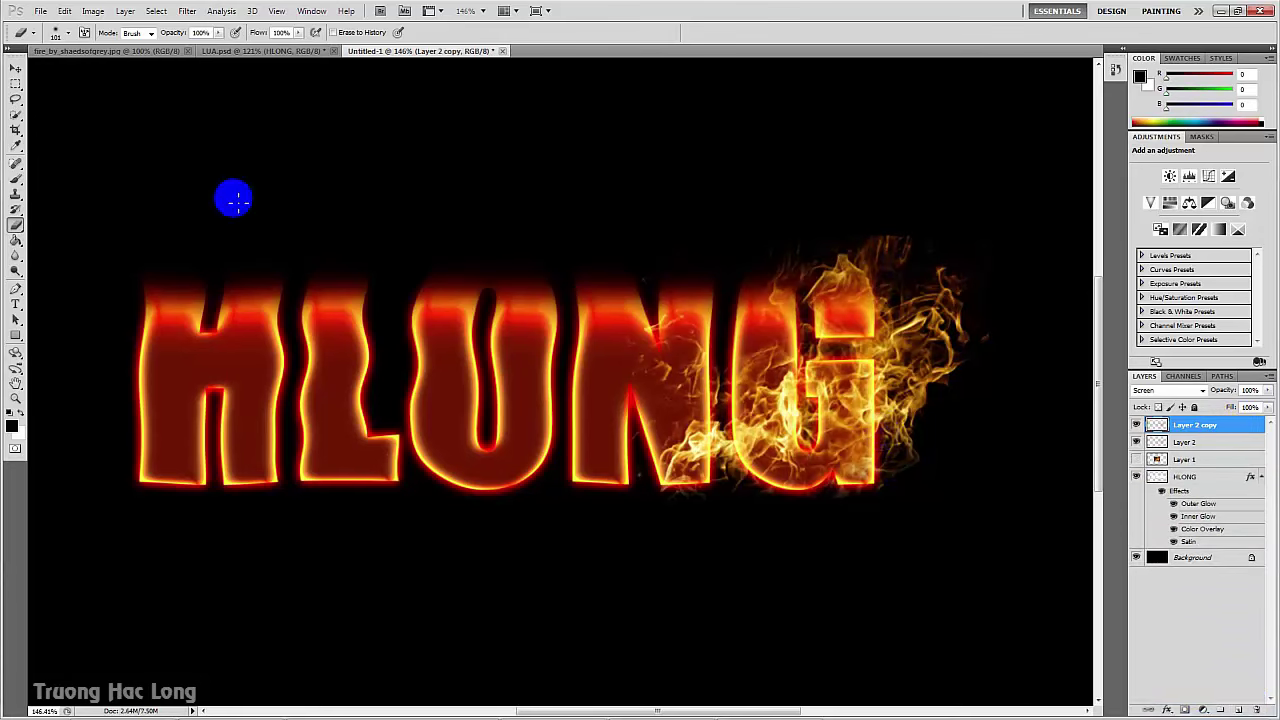
- Move the flame copy left over the U, N and G and rotate it about −32°
left_click(16, 70)
mouse_move(808, 417)
left_mouse_down()
mouse_move(608, 380)
mouse_move(531, 409)
mouse_move(593, 413)
left_mouse_up()
key("ctrl+t")
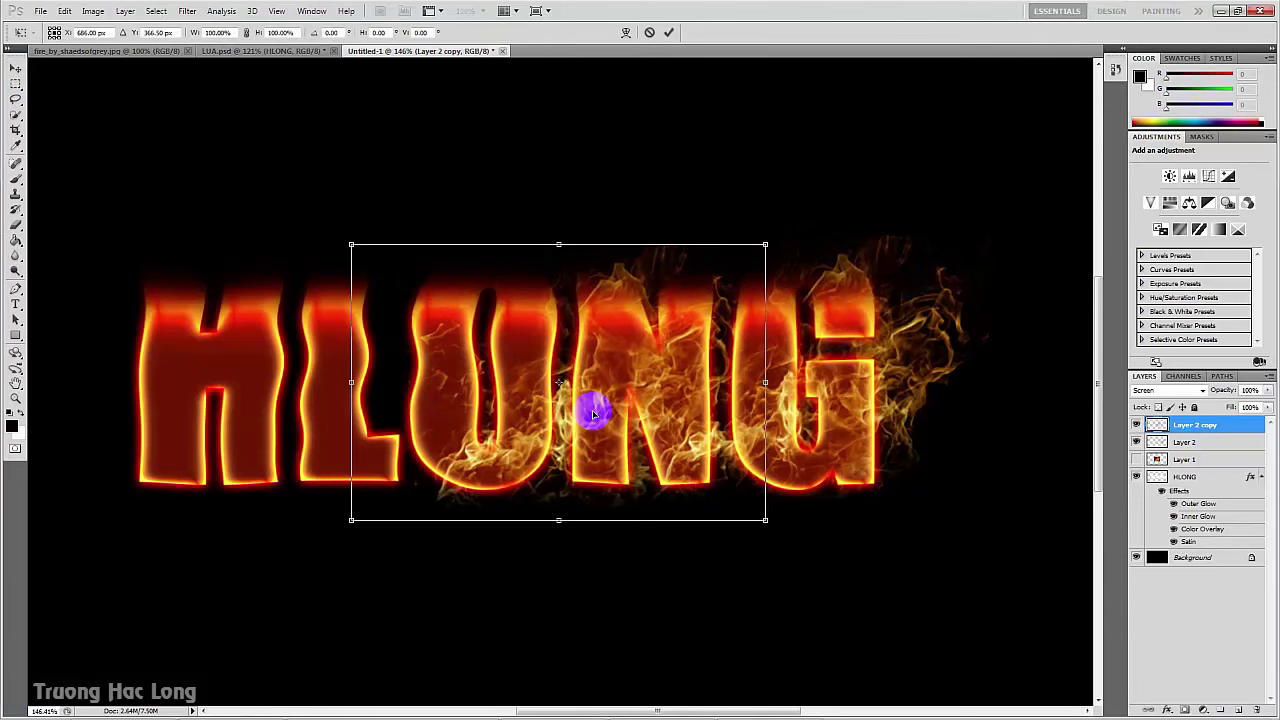
left_click_drag(349, 540, 474, 588)
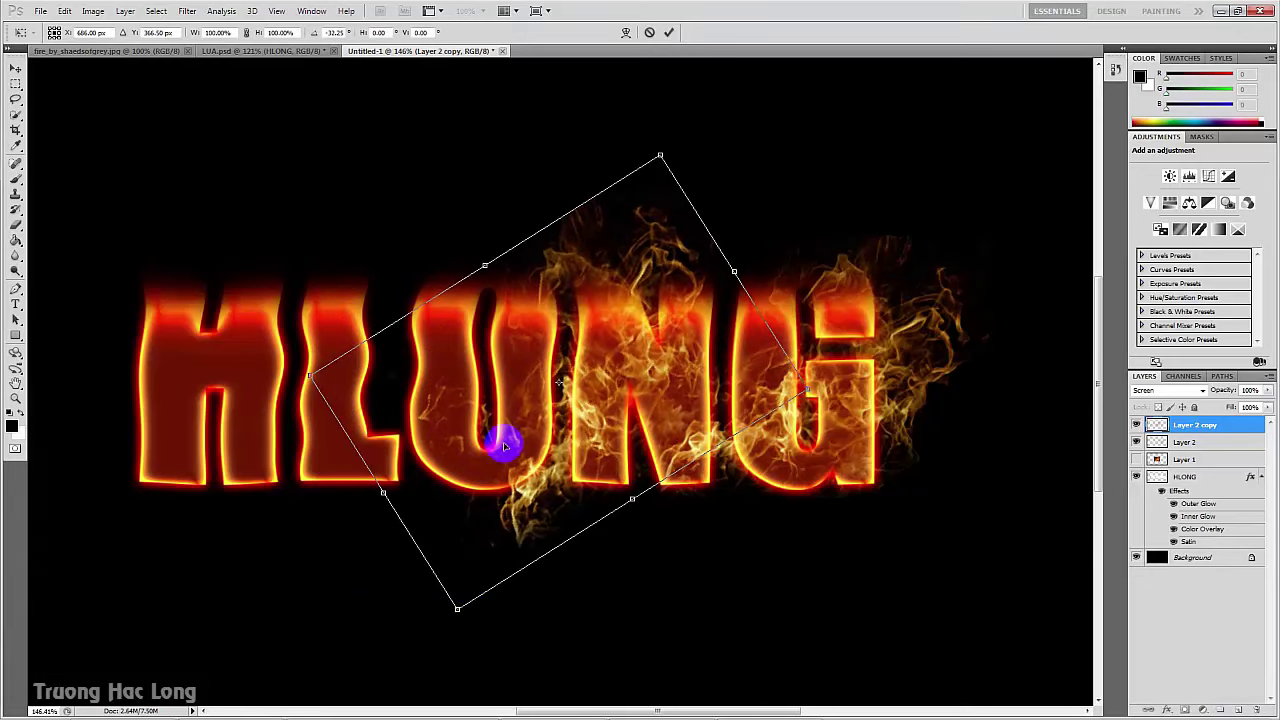
left_click_drag(507, 441, 524, 447)
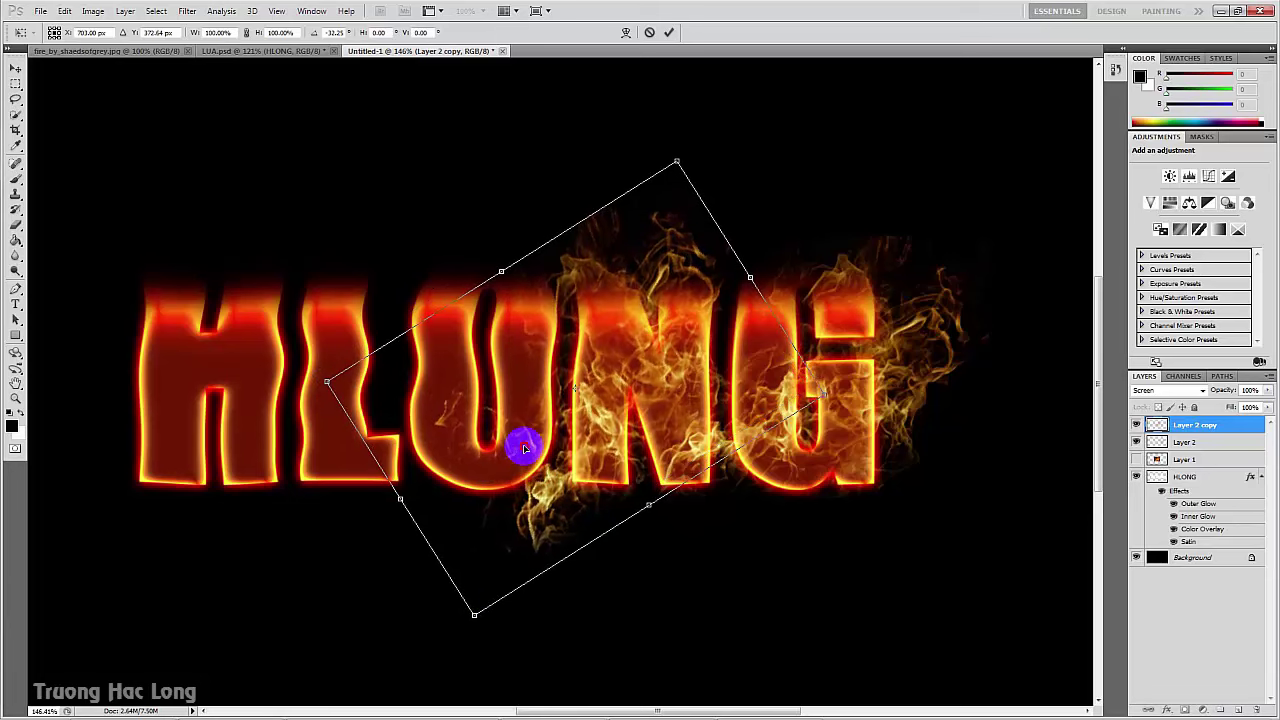
- Apply the −32° rotation and erase the smoke wisp below the U and N
left_click(15, 67)
left_click(474, 146)
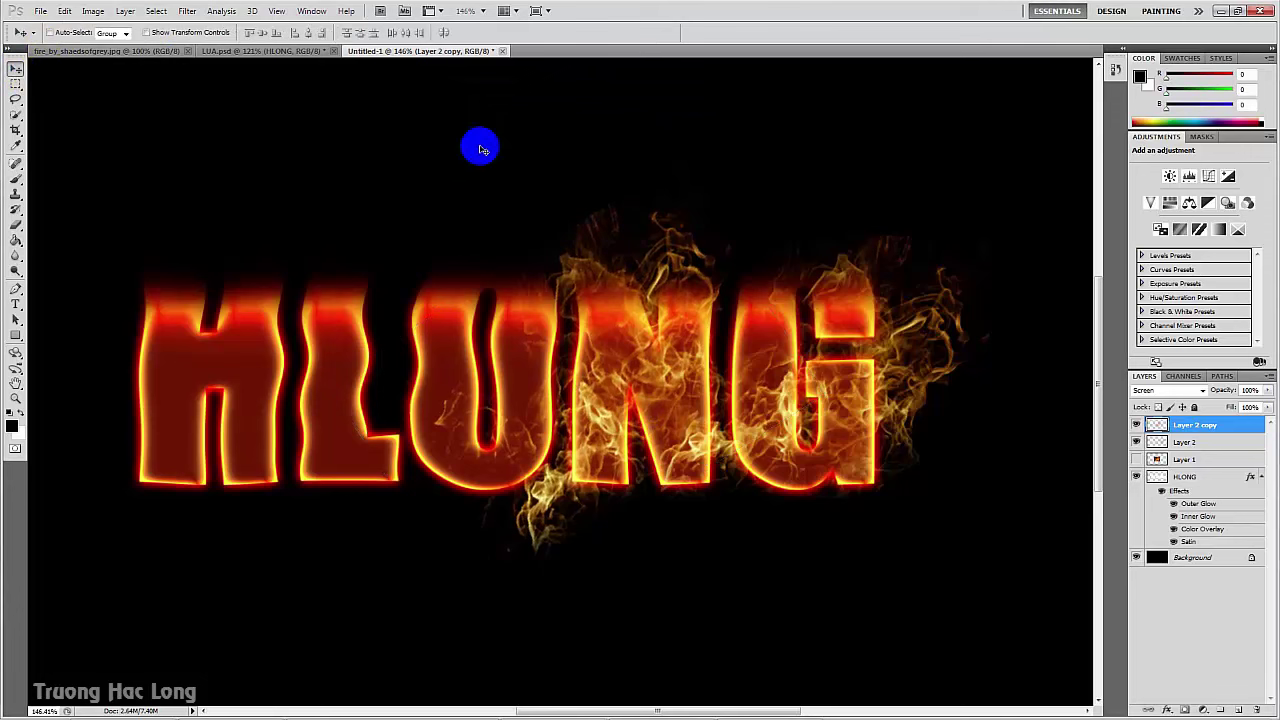
left_click(16, 224)
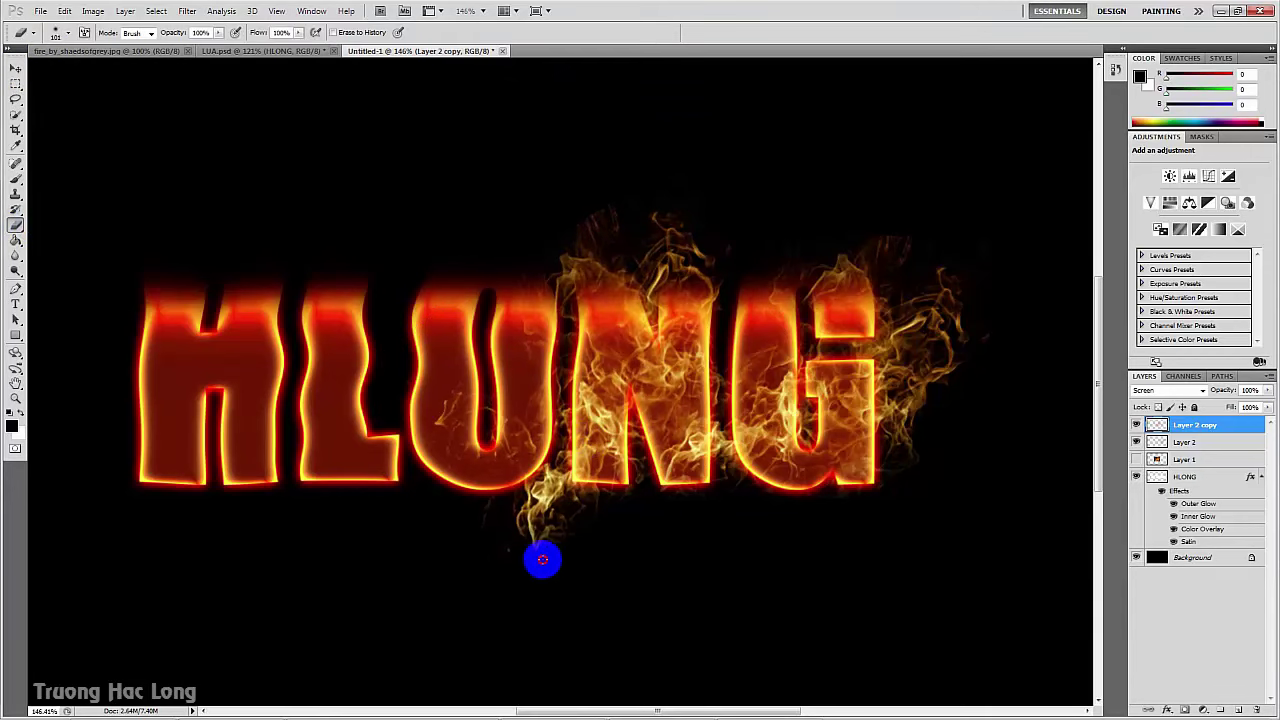
mouse_move(494, 523)
left_mouse_down()
mouse_move(586, 526)
mouse_move(543, 500)
mouse_move(789, 543)
mouse_move(534, 534)
left_mouse_up()
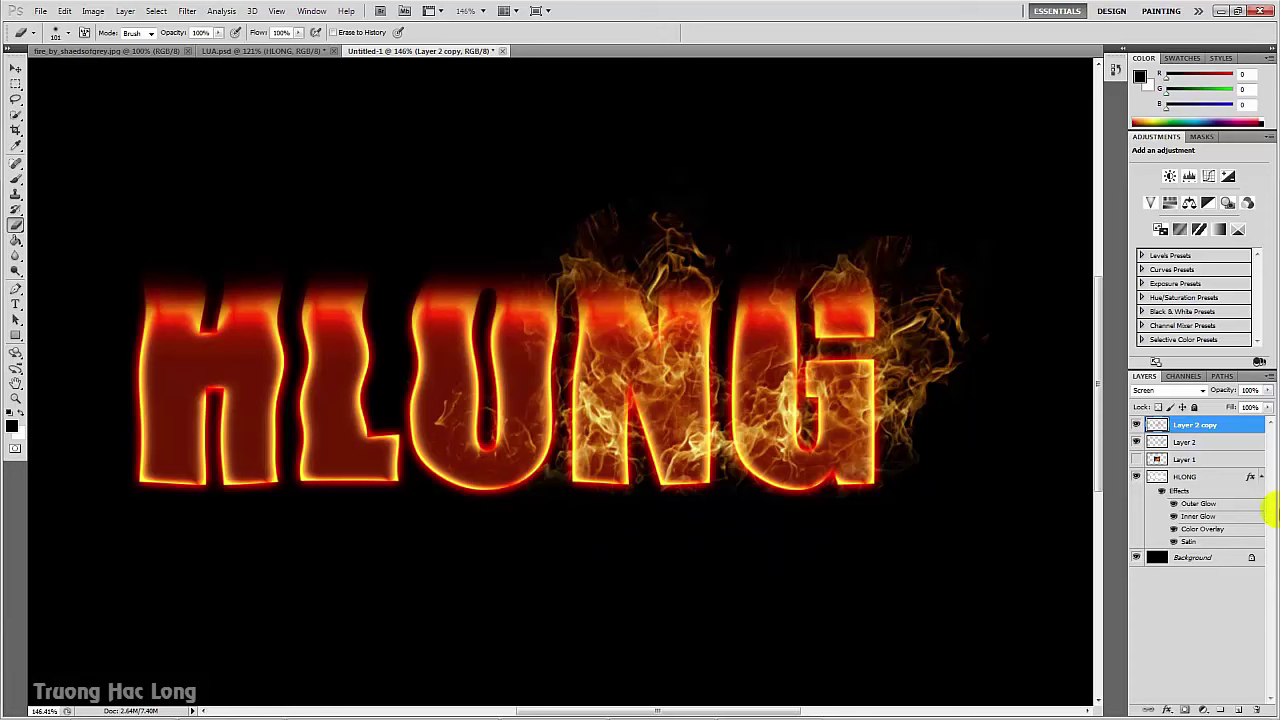
- Duplicate Layer 2 as Layer 2 copy 2 and move it left over the L and U
left_click(1205, 446)
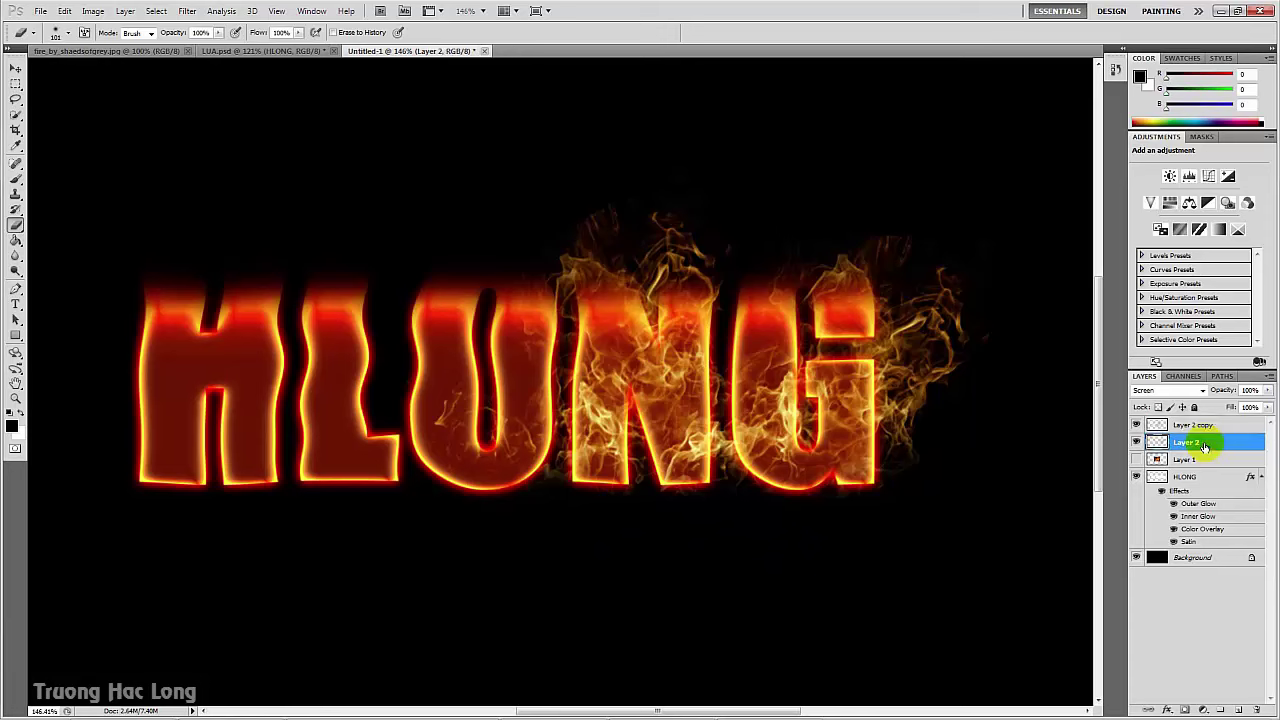
left_click_drag(1205, 446, 1240, 708)
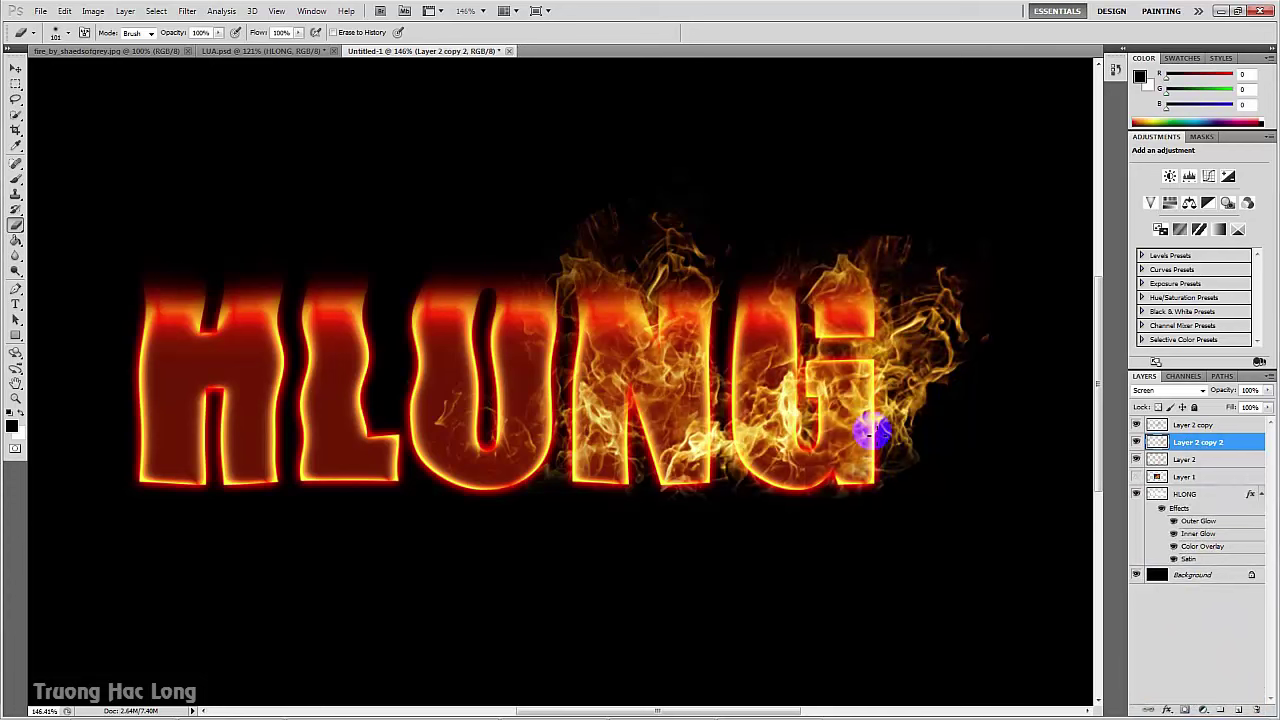
left_click(16, 68)
left_click_drag(716, 407, 272, 413)
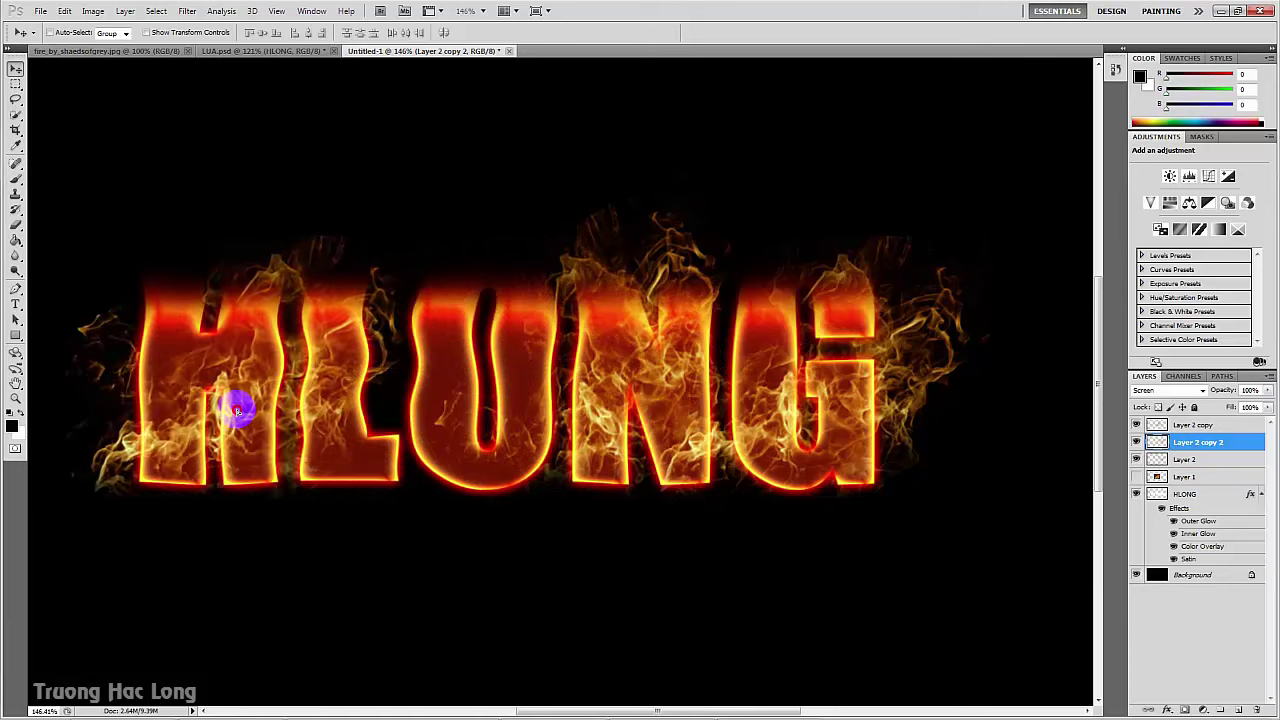
- Rotate the new flames about −37° over the H and erase the wisps beneath it
key("ctrl+t")
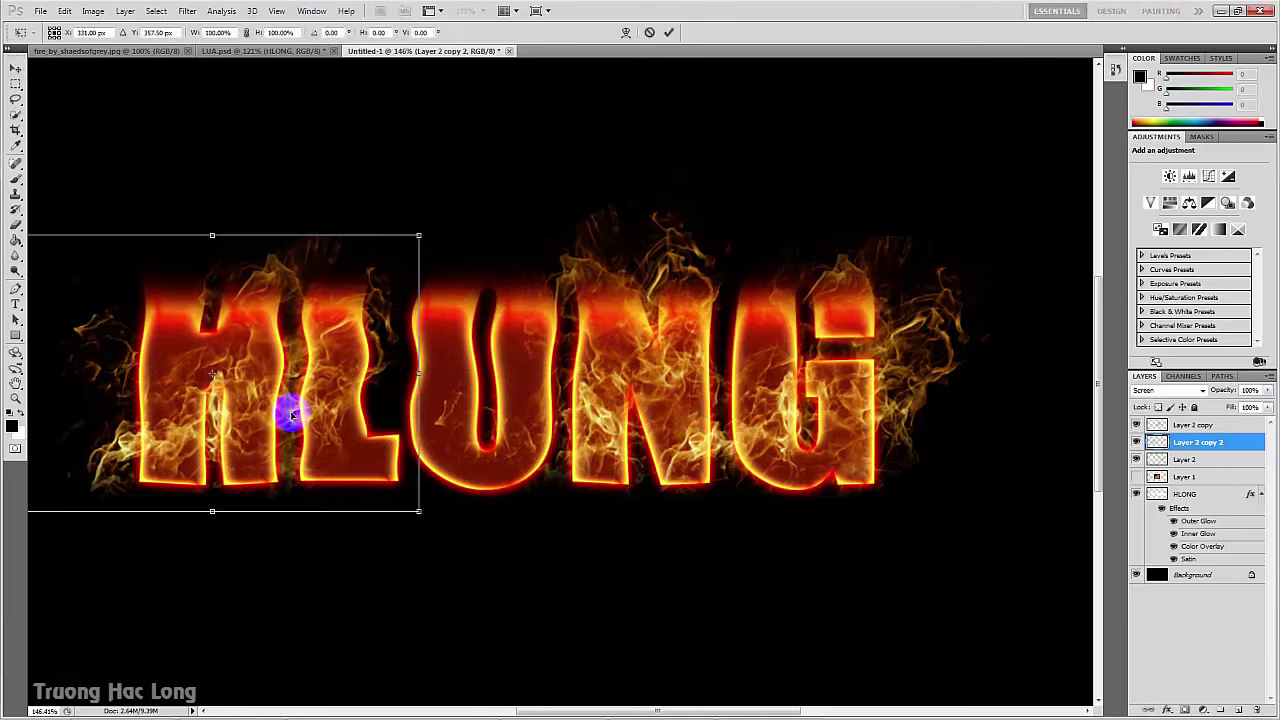
left_click_drag(435, 231, 277, 501)
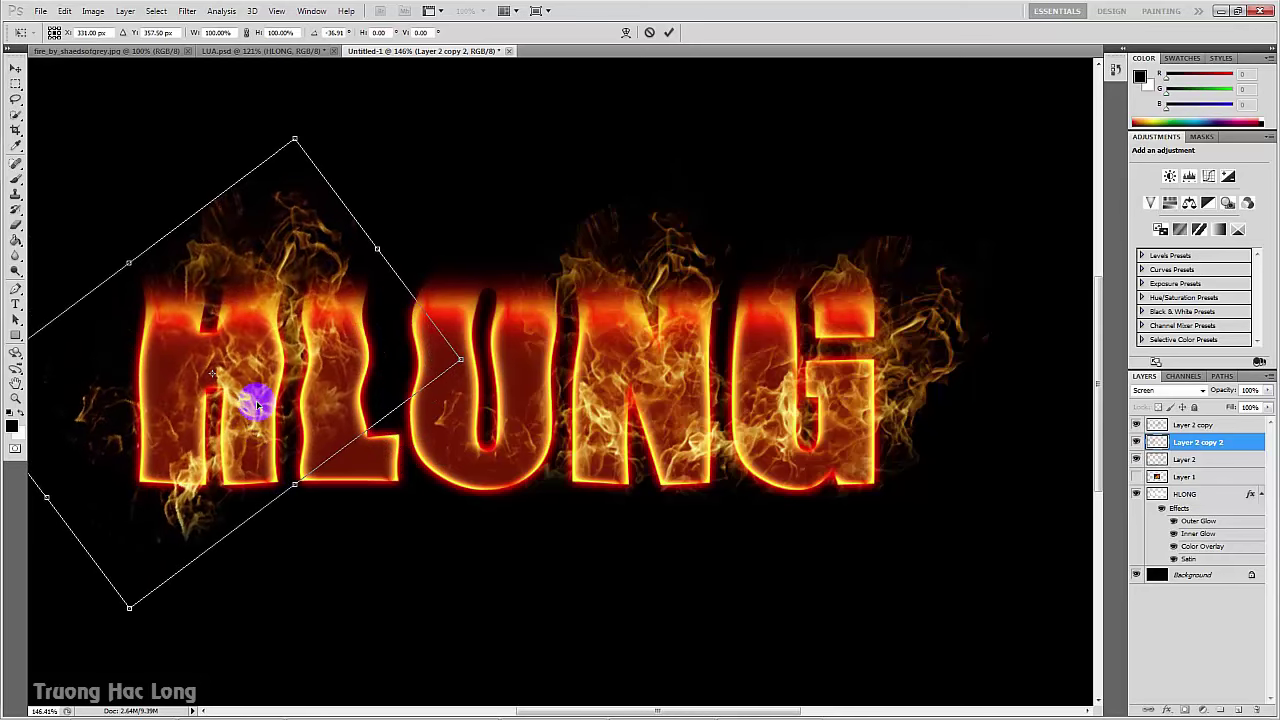
left_click_drag(257, 403, 218, 410)
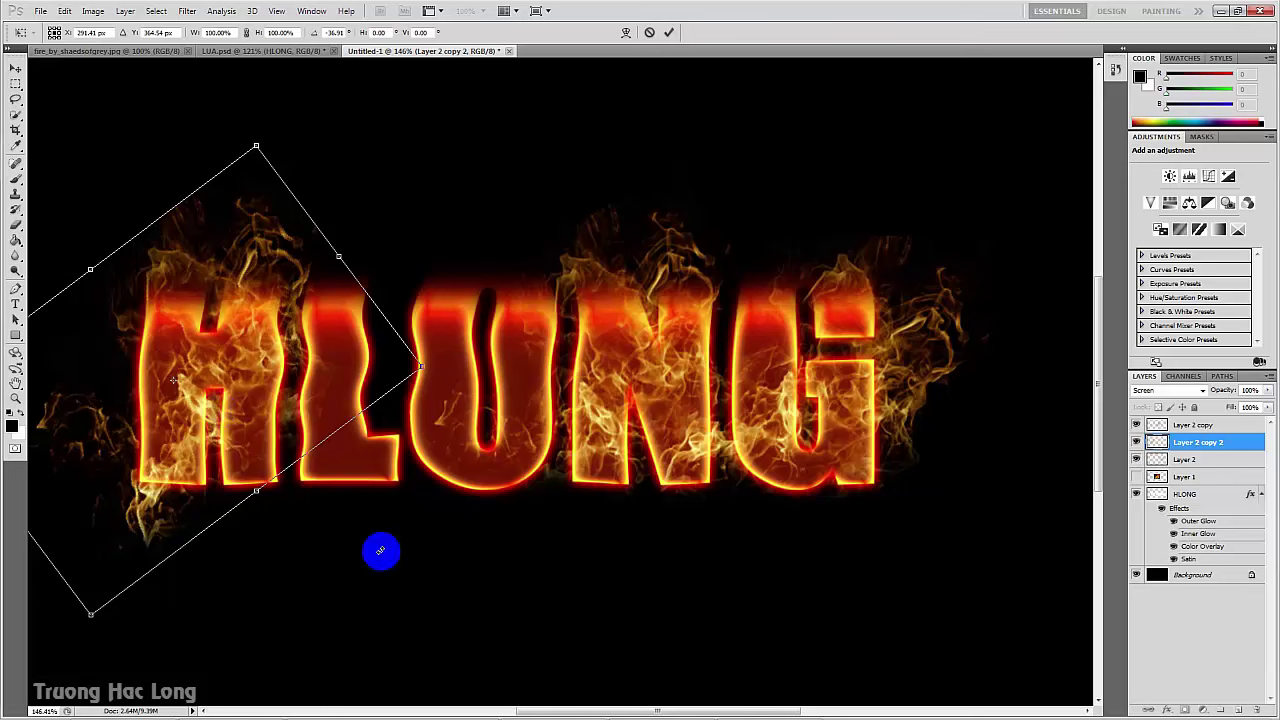
left_click(15, 70)
left_click(484, 144)
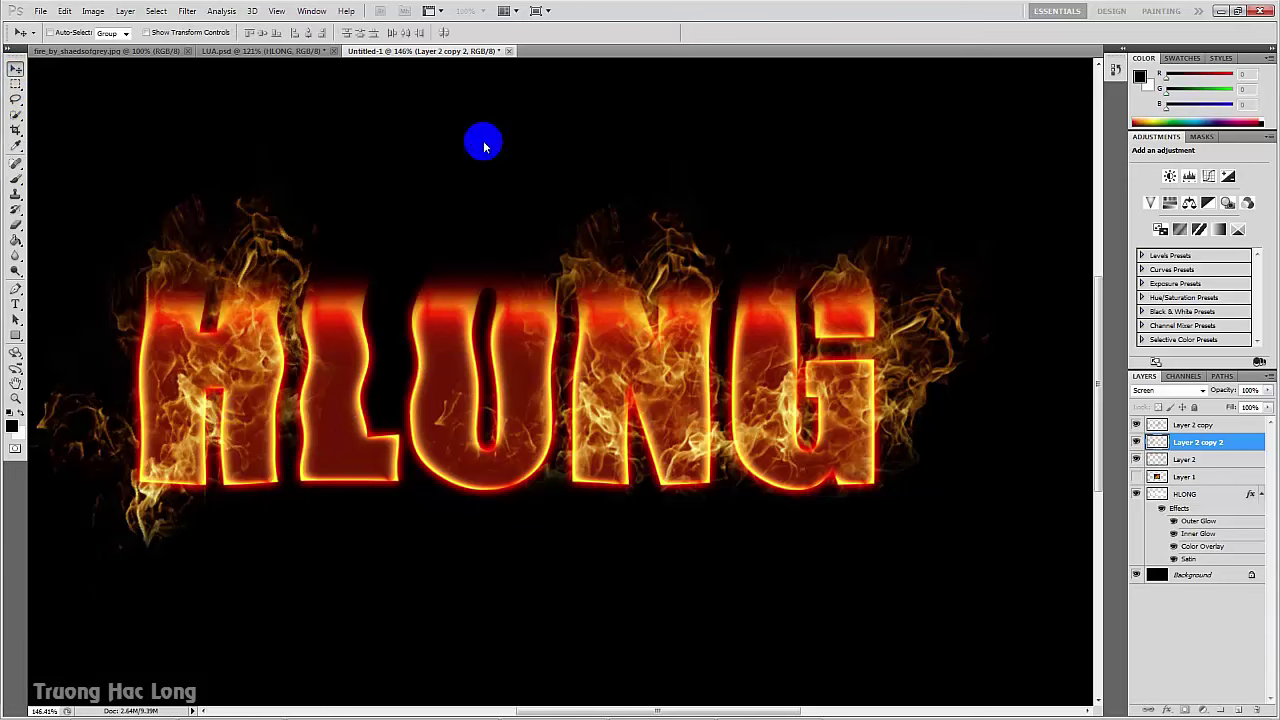
left_click(15, 225)
mouse_move(254, 567)
left_mouse_down()
mouse_move(163, 557)
mouse_move(100, 523)
mouse_move(165, 526)
left_mouse_up()
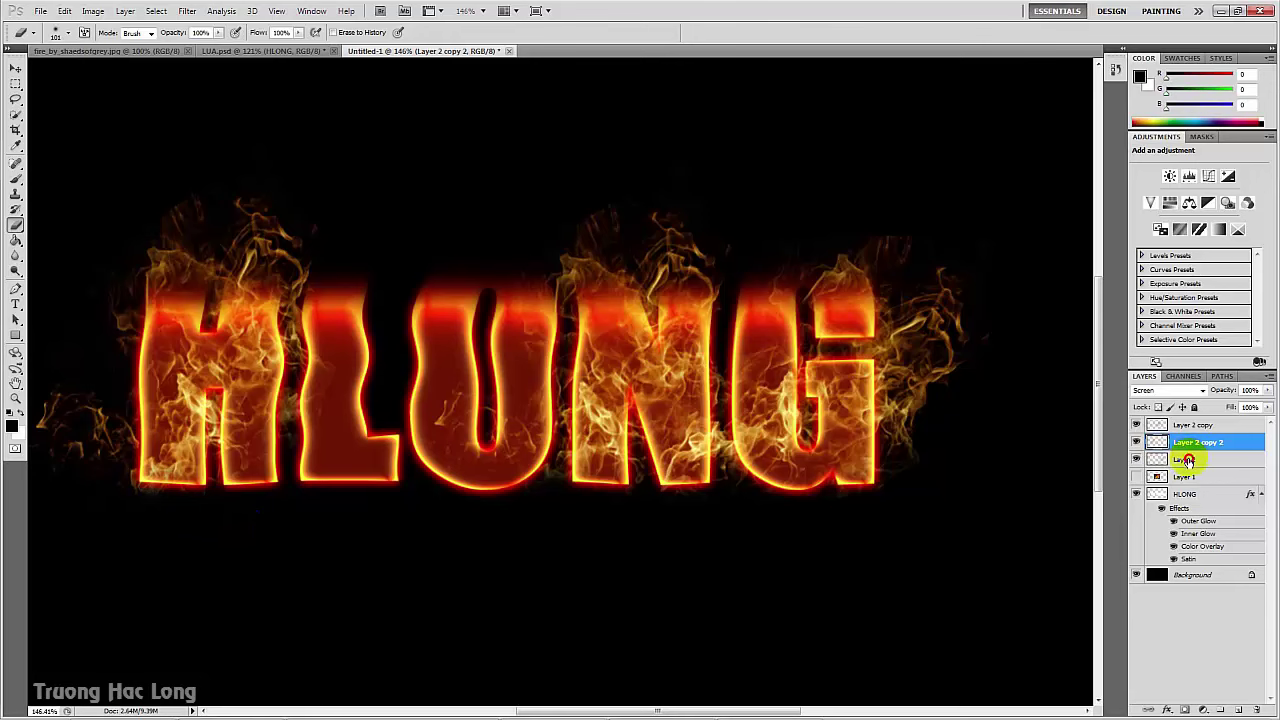
- Duplicate Layer 2 as Layer 2 copy 3, place it over N and G, and erase flames above the U
left_click_drag(1187, 459, 1238, 708)
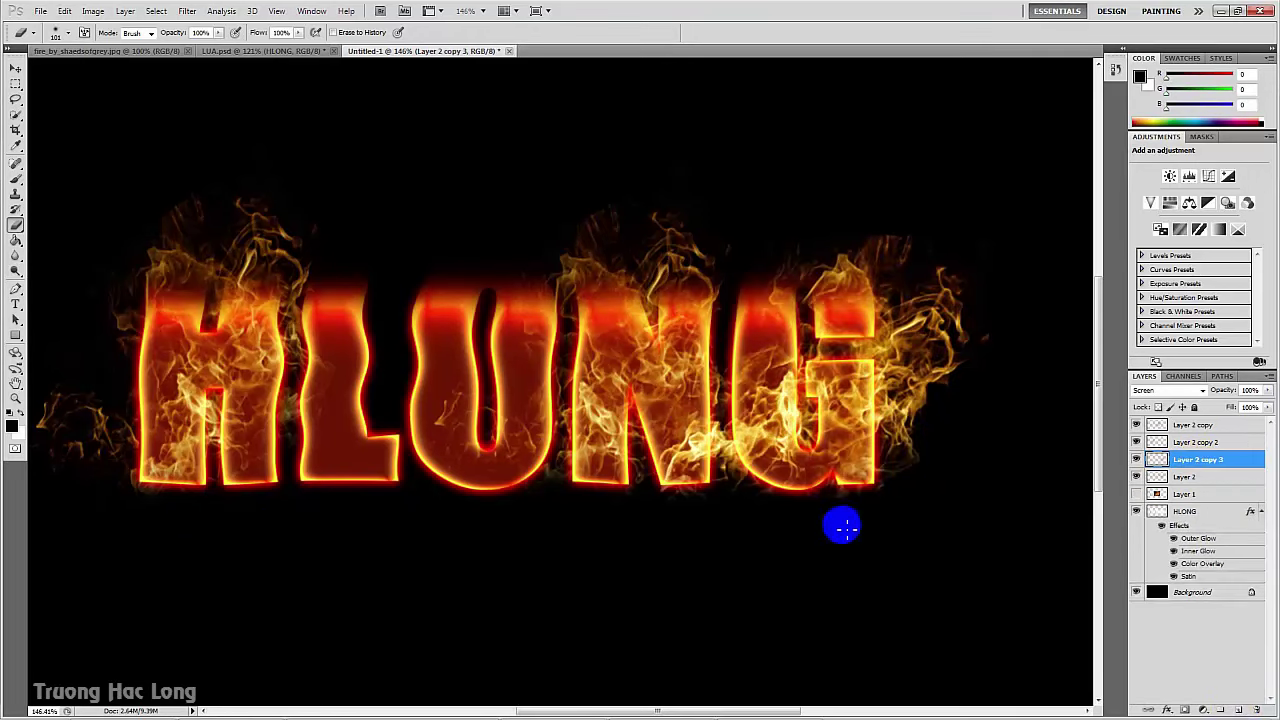
left_click(15, 68)
mouse_move(801, 405)
left_mouse_down()
mouse_move(358, 400)
mouse_move(401, 404)
left_mouse_up()
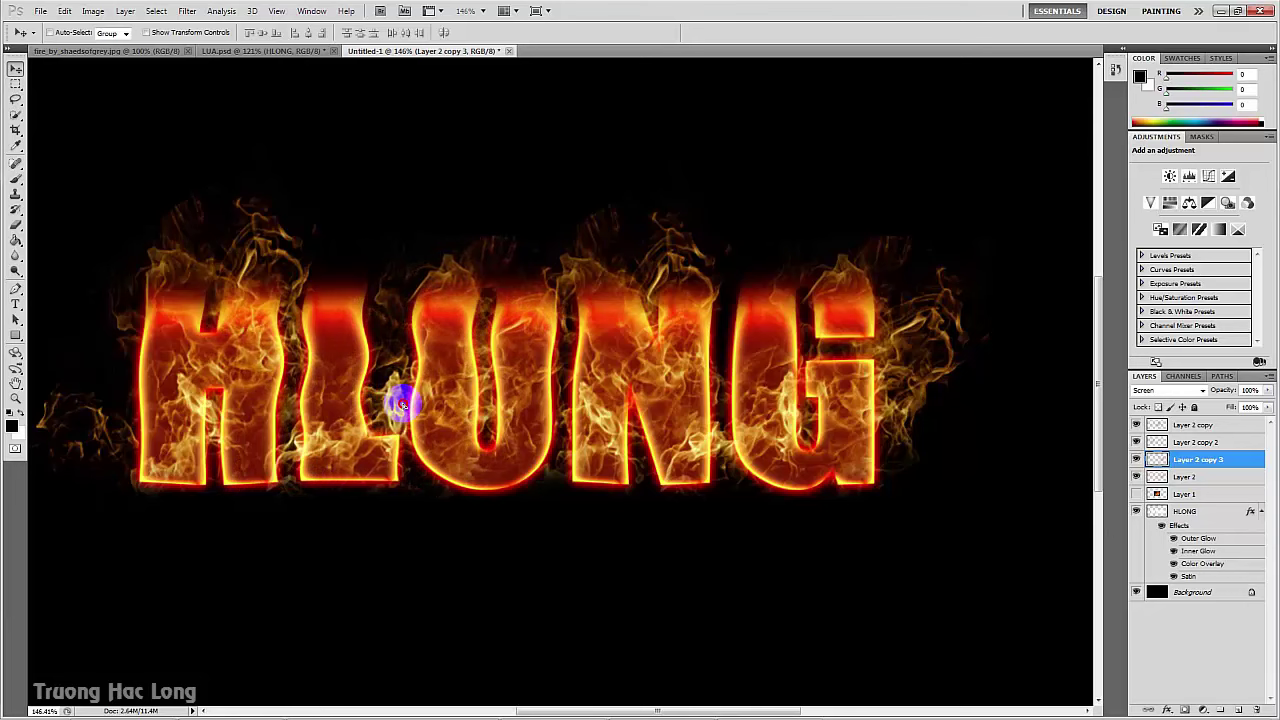
left_click_drag(401, 404, 728, 478)
left_click(15, 228)
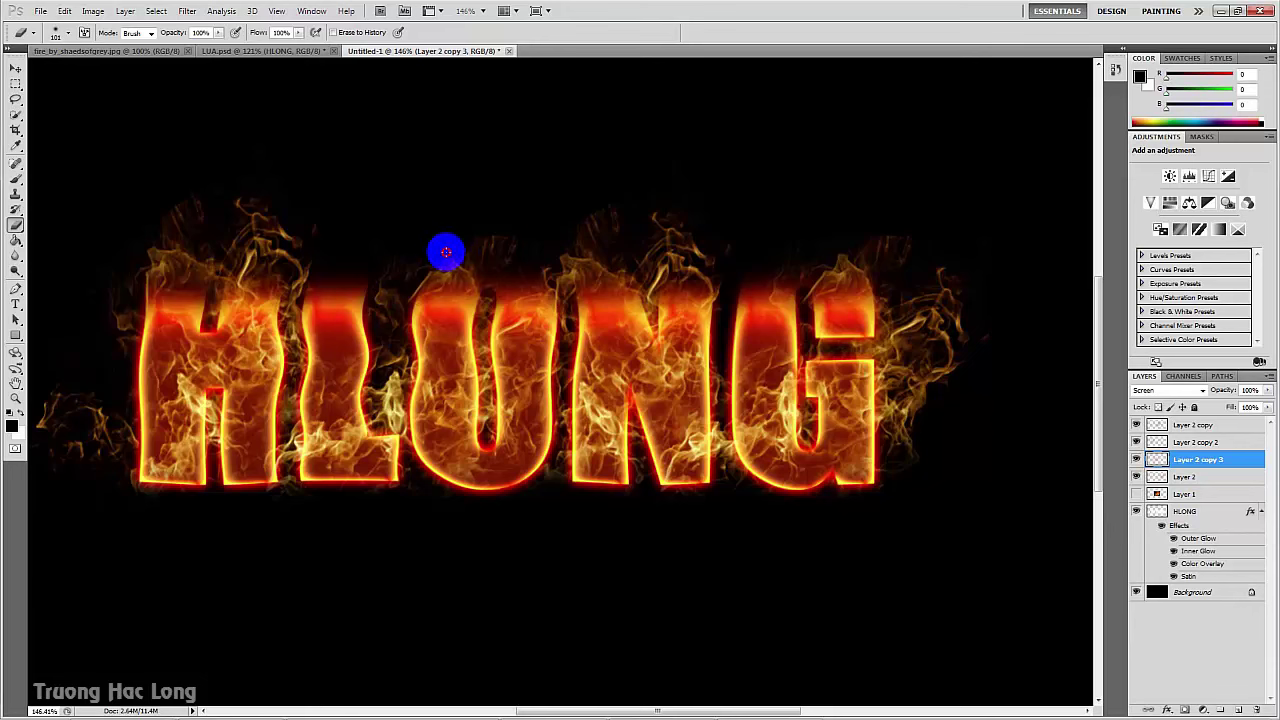
left_click_drag(446, 252, 470, 192)
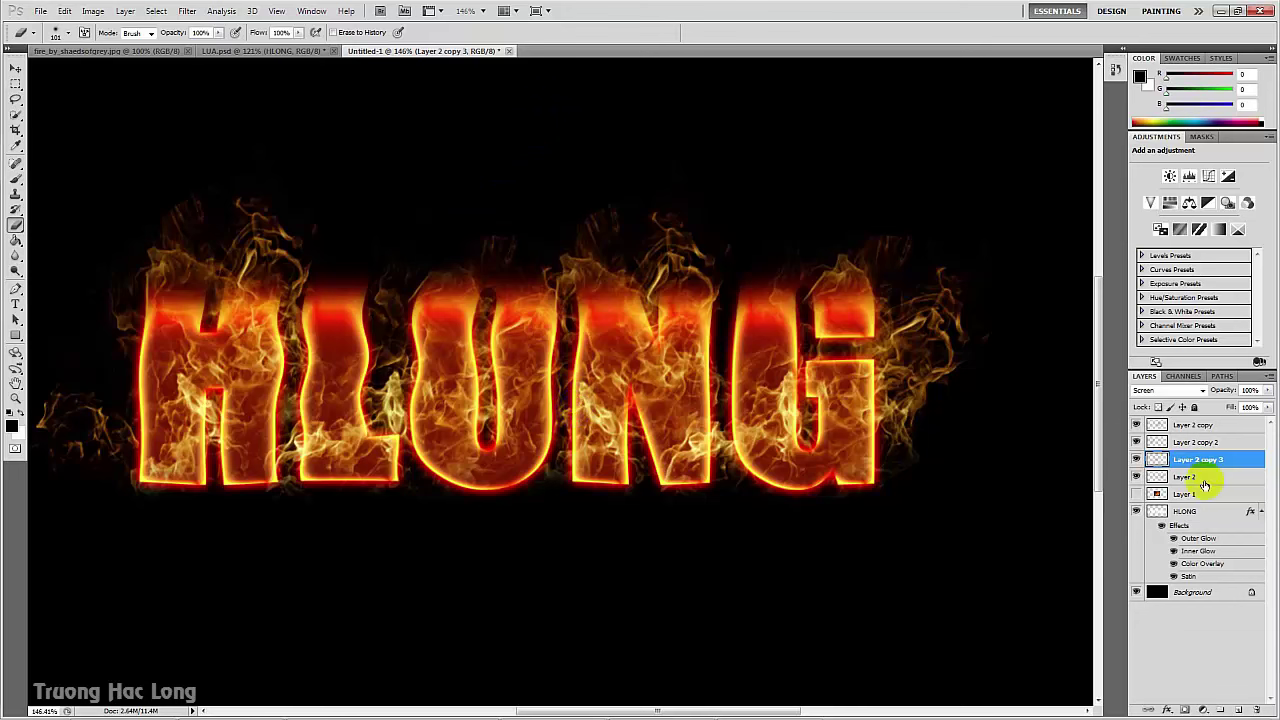
- Duplicate Layer 2 as Layer 2 copy 4, shrink it to about 55%, and move it over H and L
left_click_drag(1192, 482, 1240, 709)
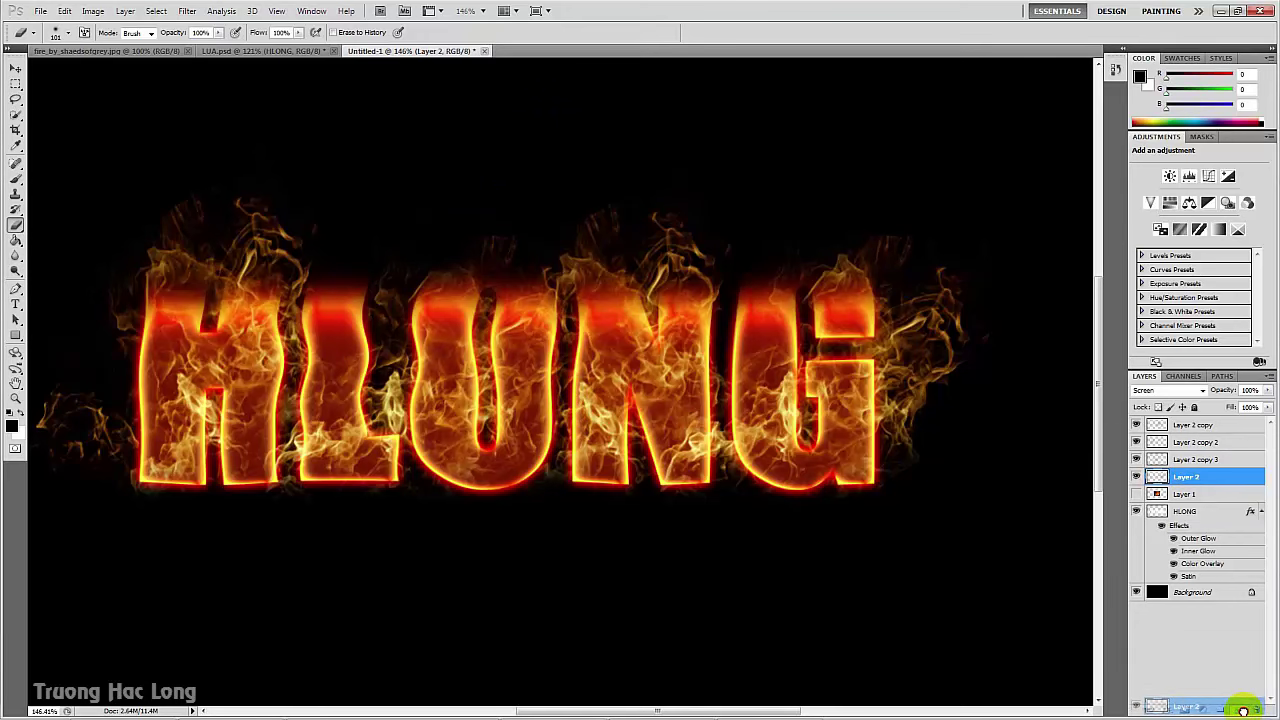
left_click(16, 68)
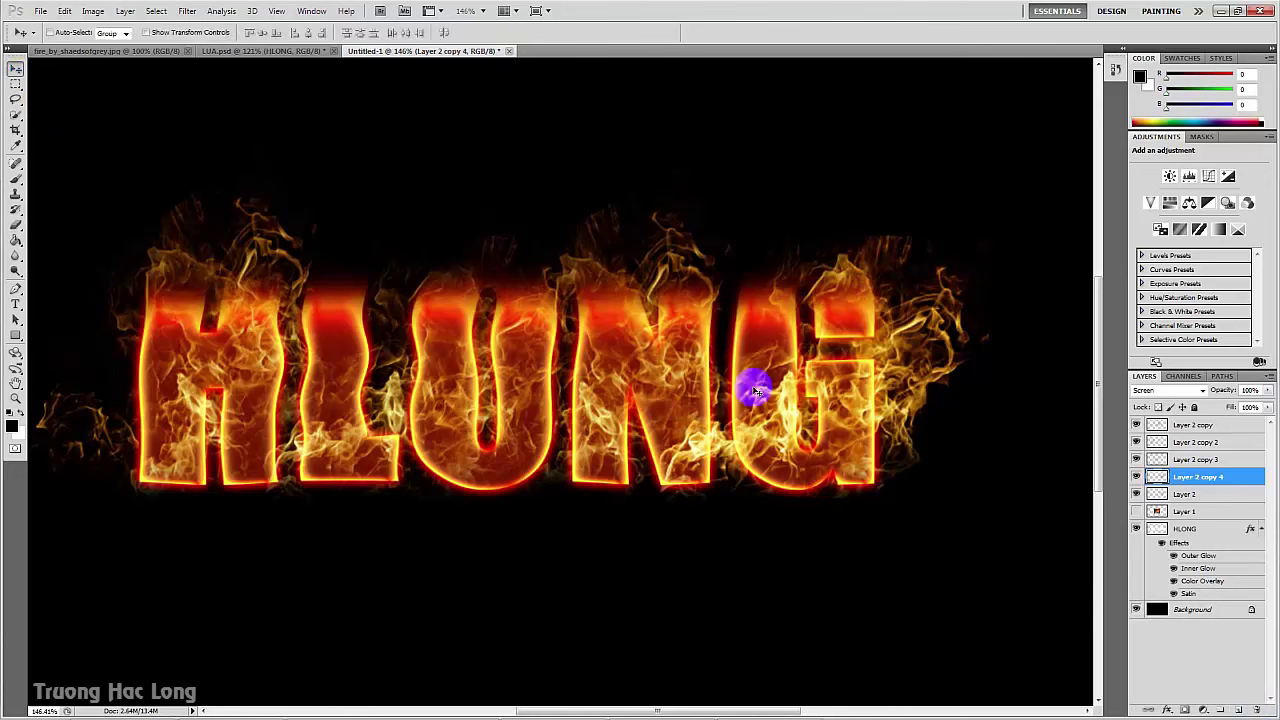
left_click_drag(787, 407, 612, 381)
key("ctrl+t")
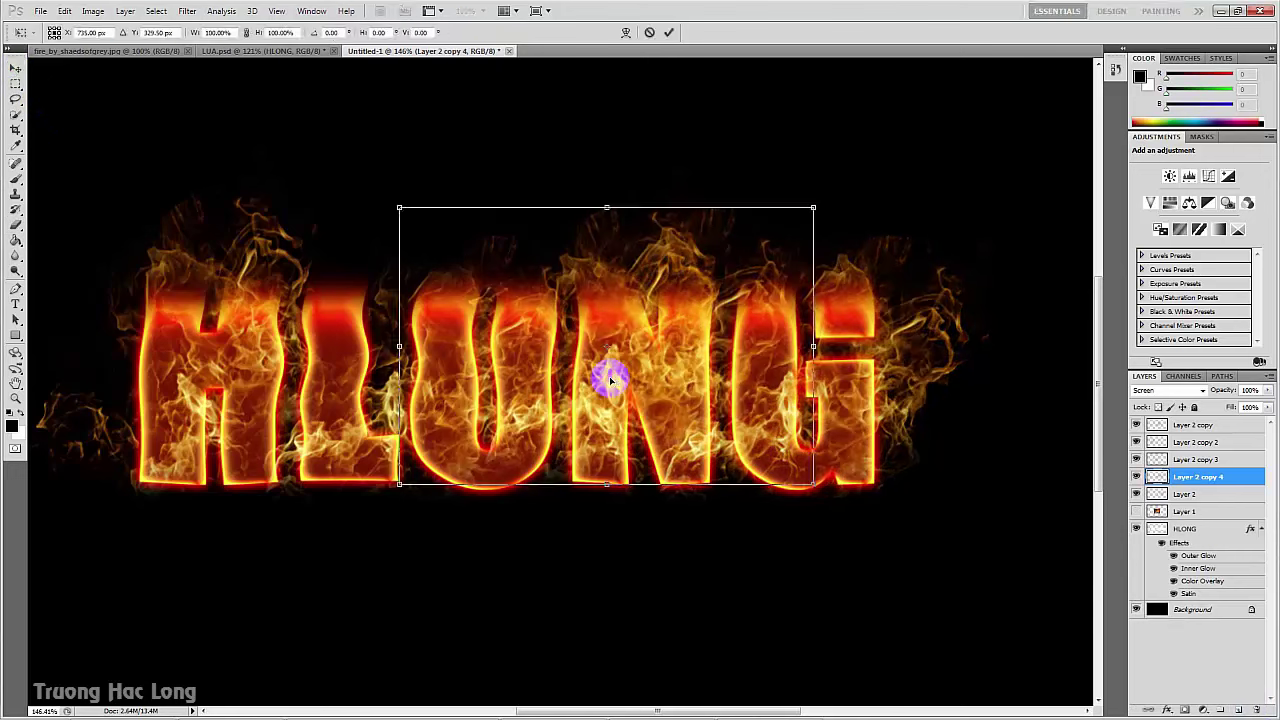
left_click_drag(399, 207, 587, 333)
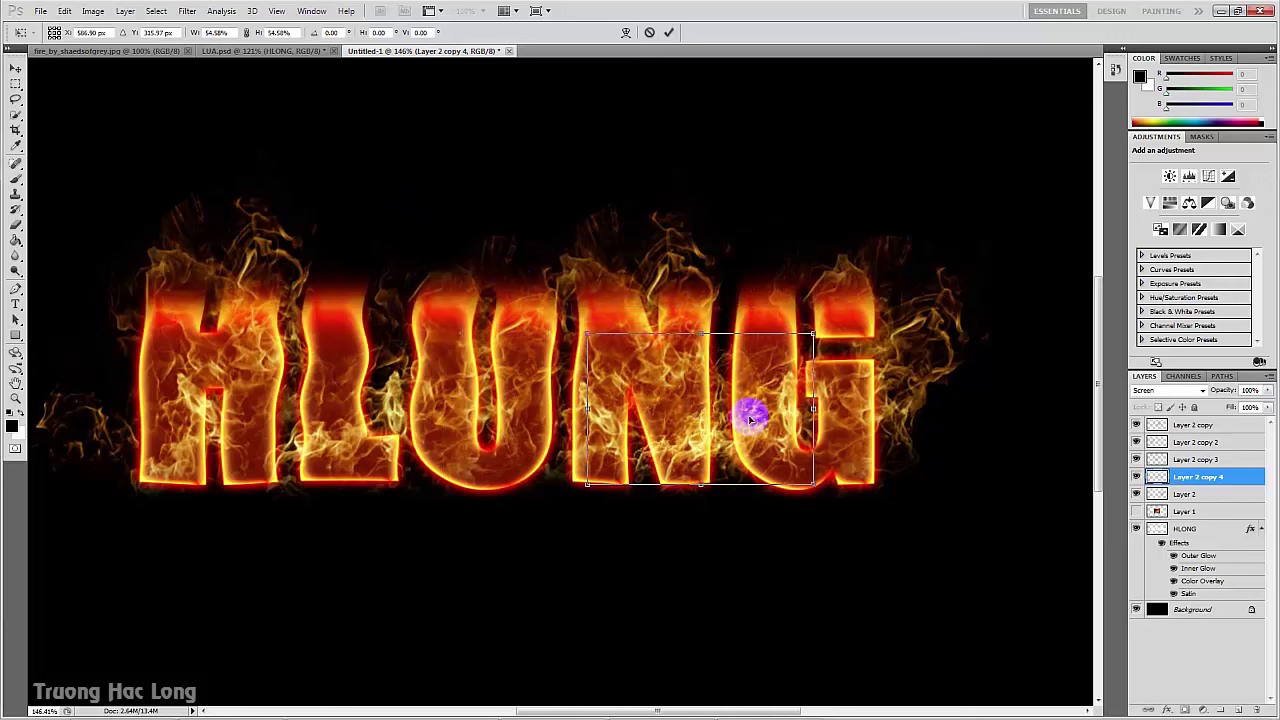
mouse_move(706, 422)
left_mouse_down()
mouse_move(348, 326)
mouse_move(340, 346)
left_mouse_up()
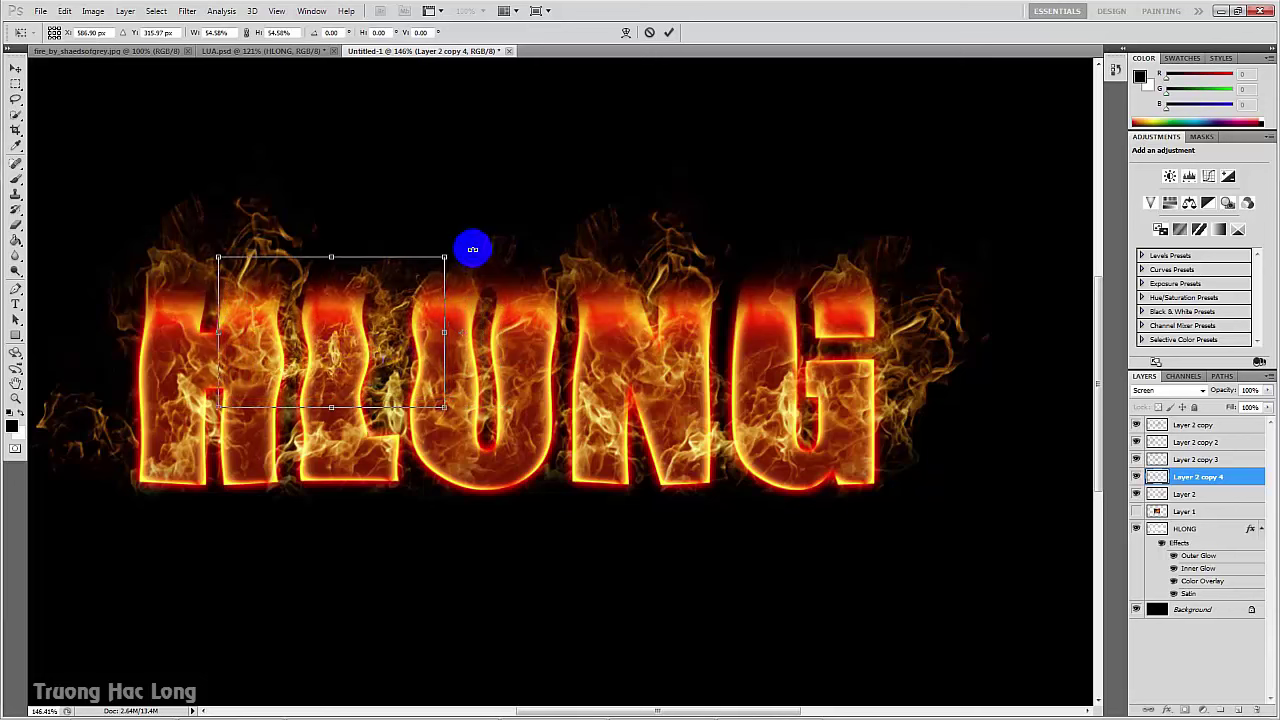
- Rotate the shrunken flames to −50° around the box centre and apply the transform
mouse_move(449, 244)
left_mouse_down()
mouse_move(354, 200)
mouse_move(423, 260)
left_mouse_up()
left_click_drag(467, 381, 357, 396)
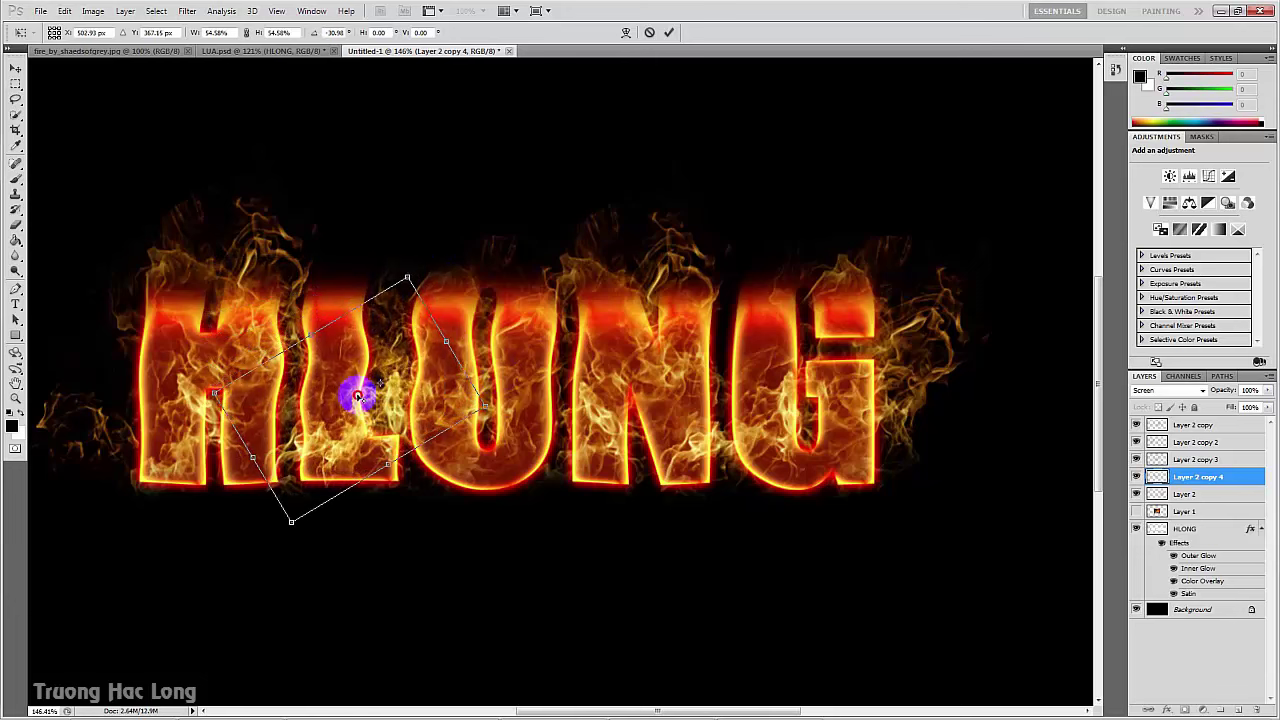
left_click_drag(413, 261, 366, 234)
left_click_drag(369, 323, 336, 265)
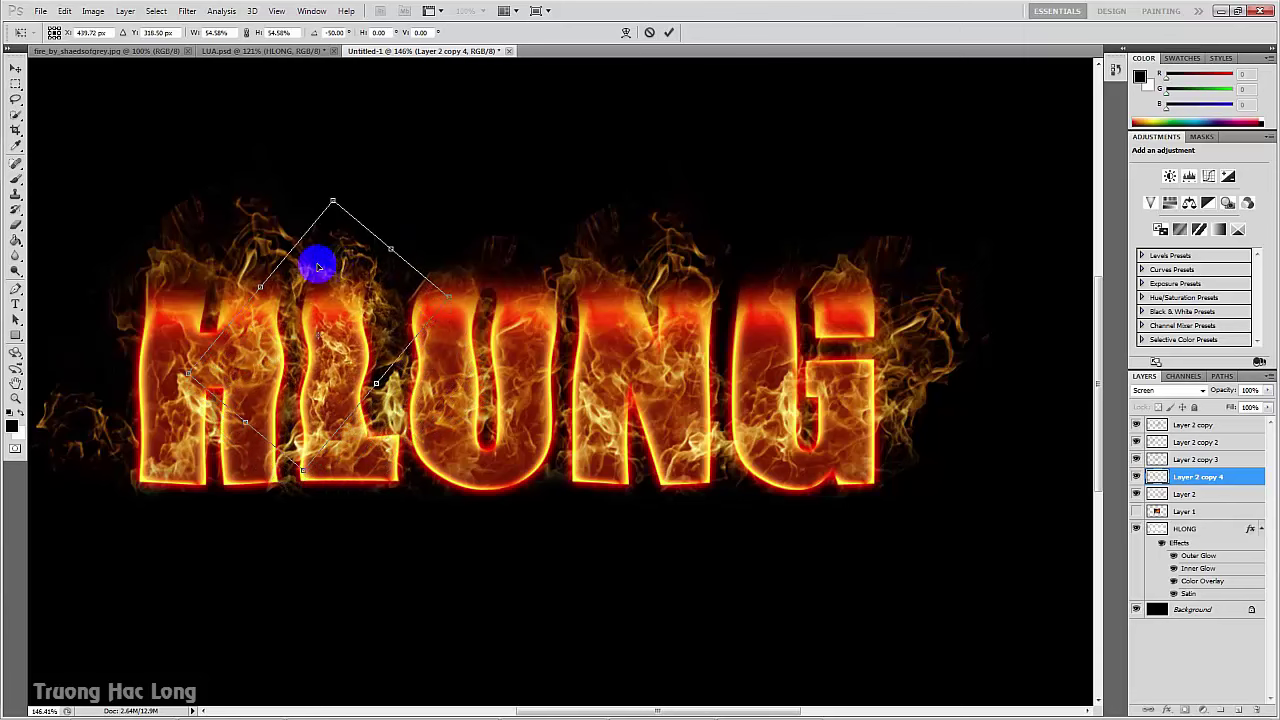
left_click(15, 68)
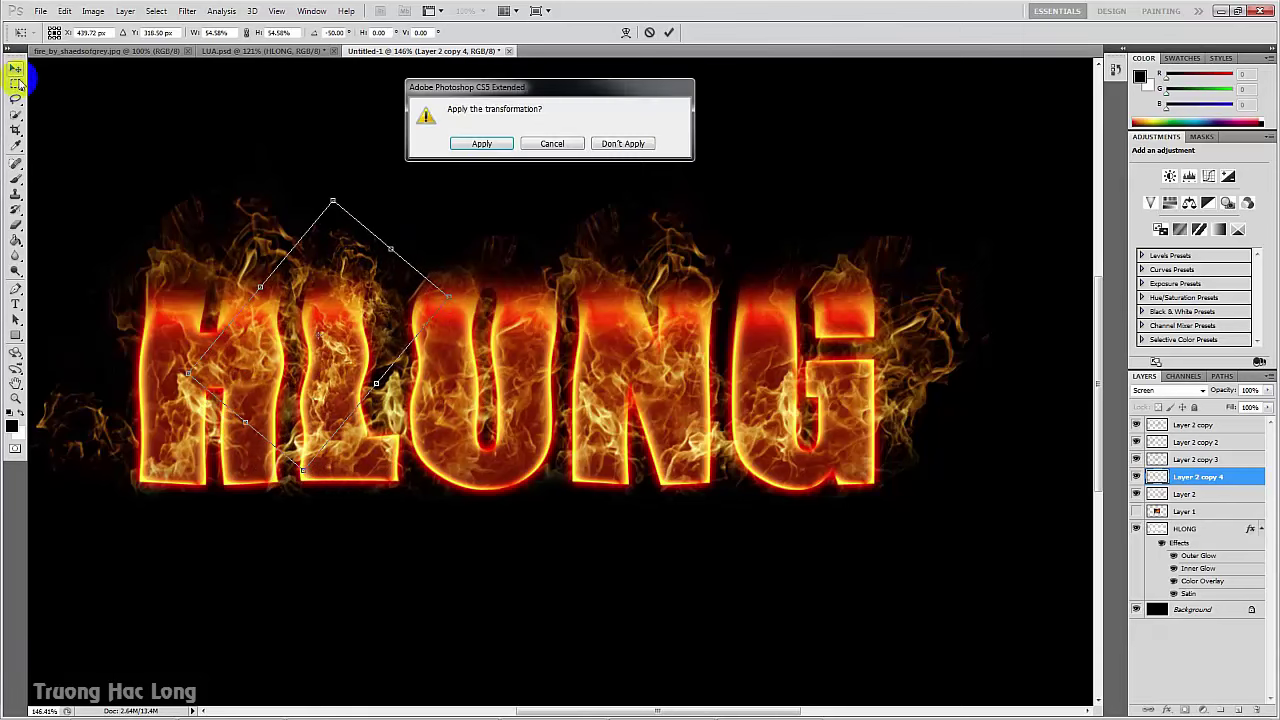
left_click(481, 144)
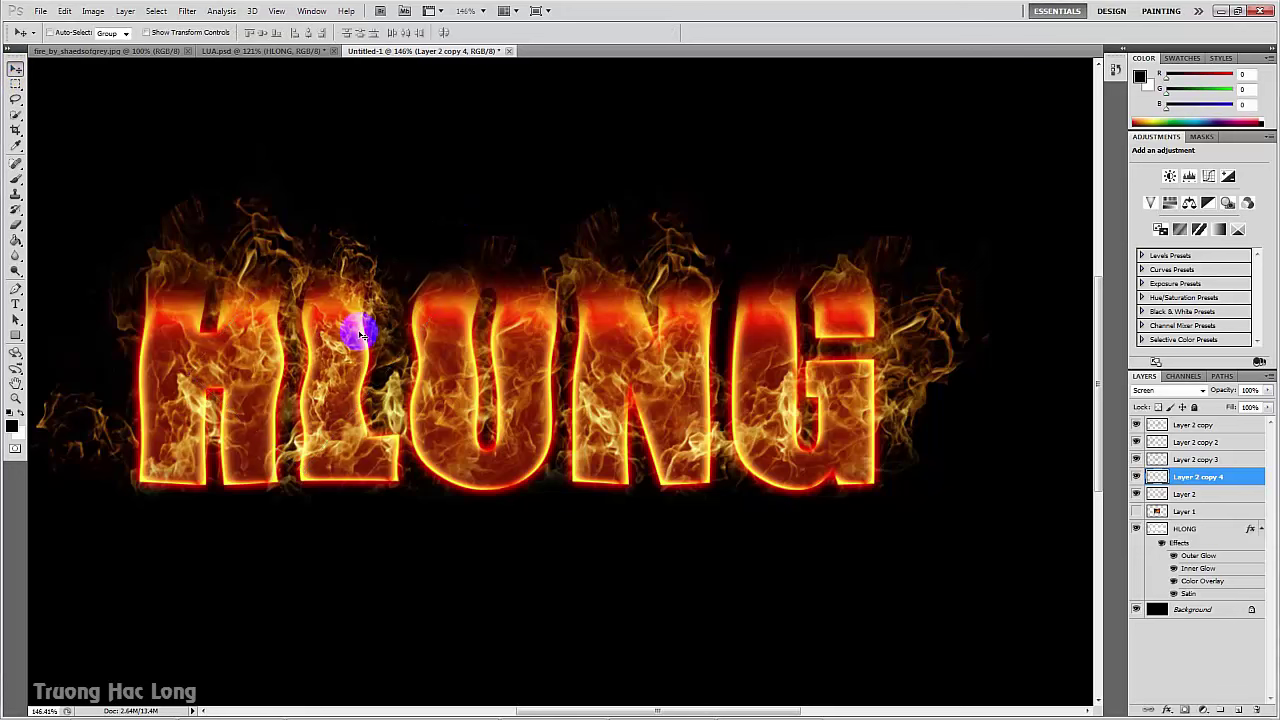
- Make flame copies 5, 6 and 7 and spread them over the G, H and U
left_click_drag(352, 337, 466, 600)
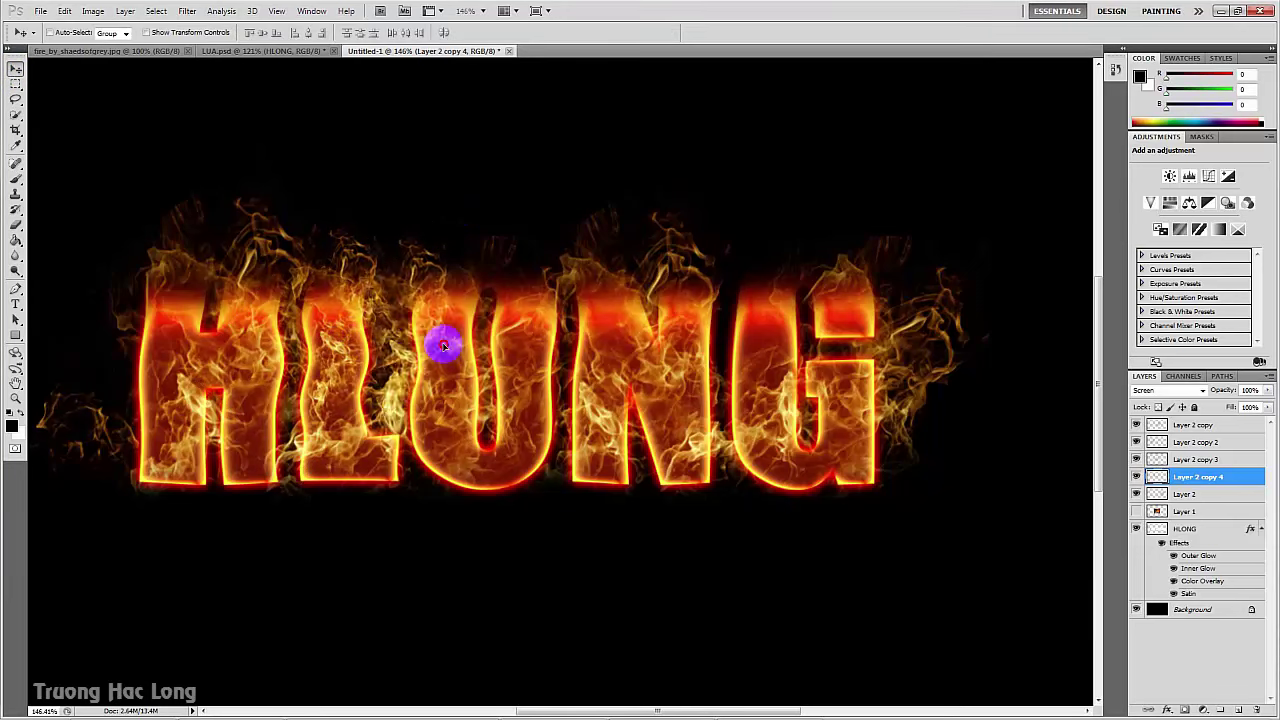
key("ctrl+j")
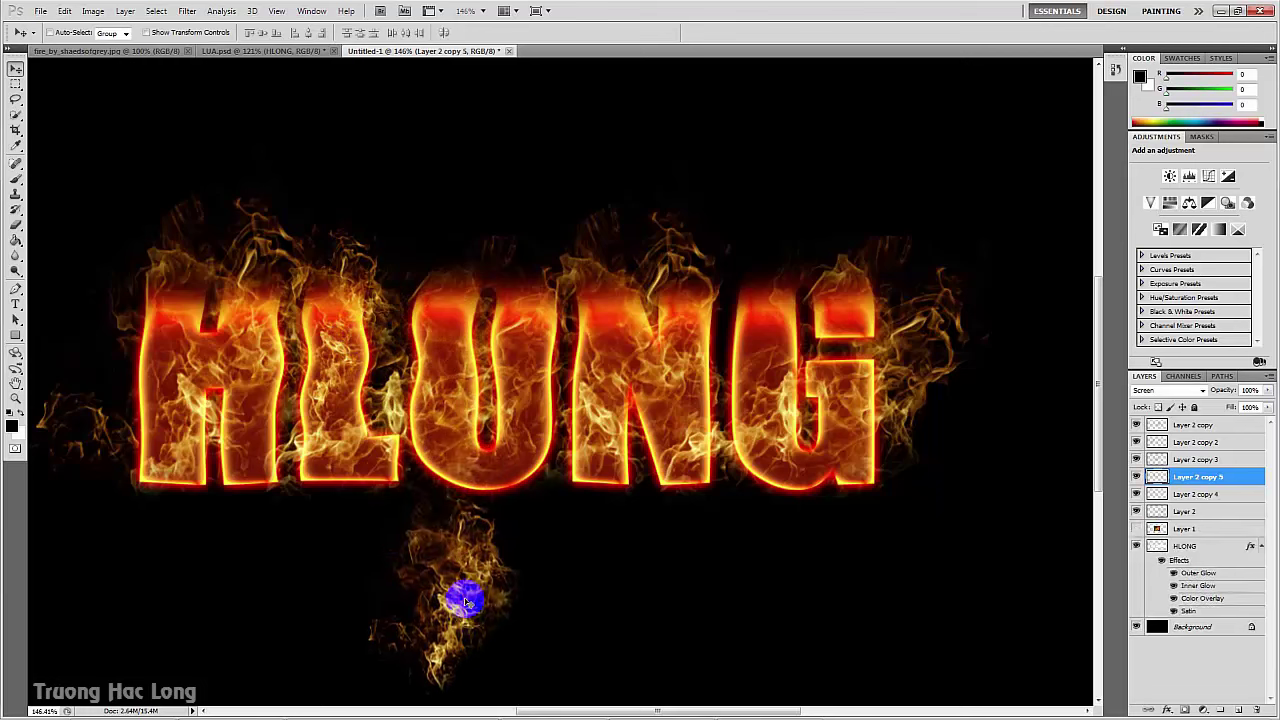
left_click_drag(463, 603, 762, 370)
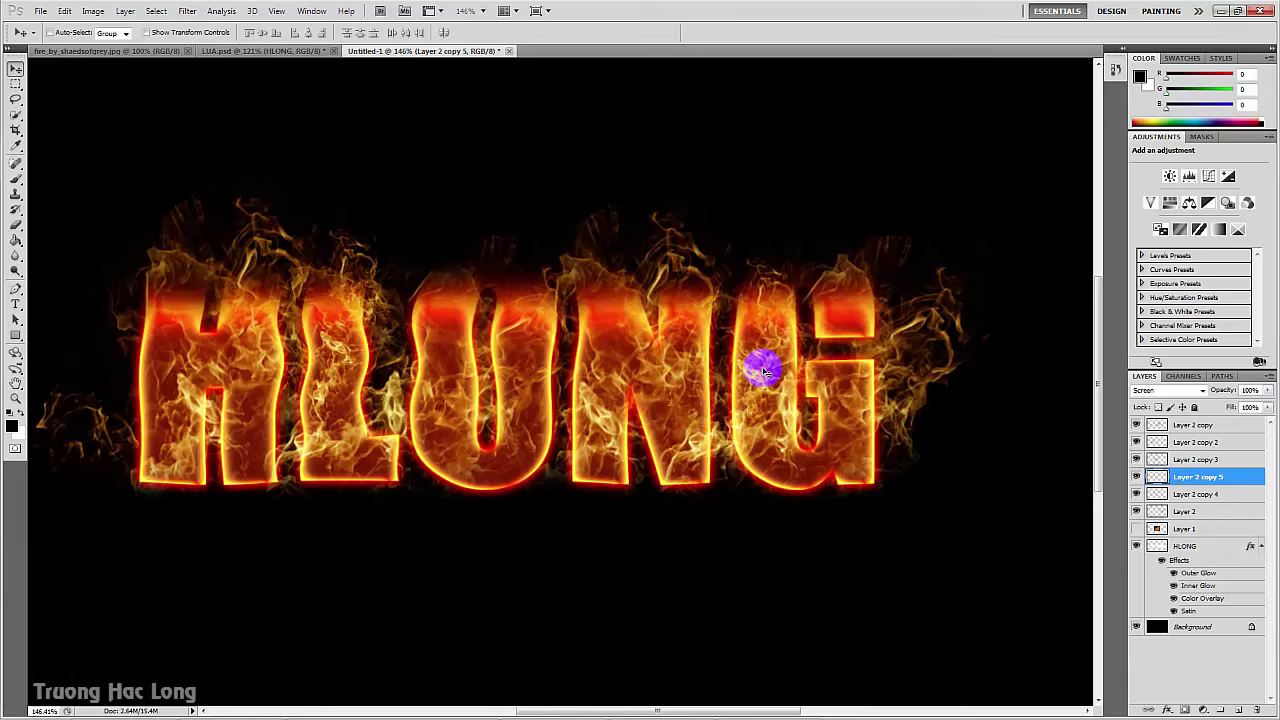
left_click_drag(762, 370, 176, 400)
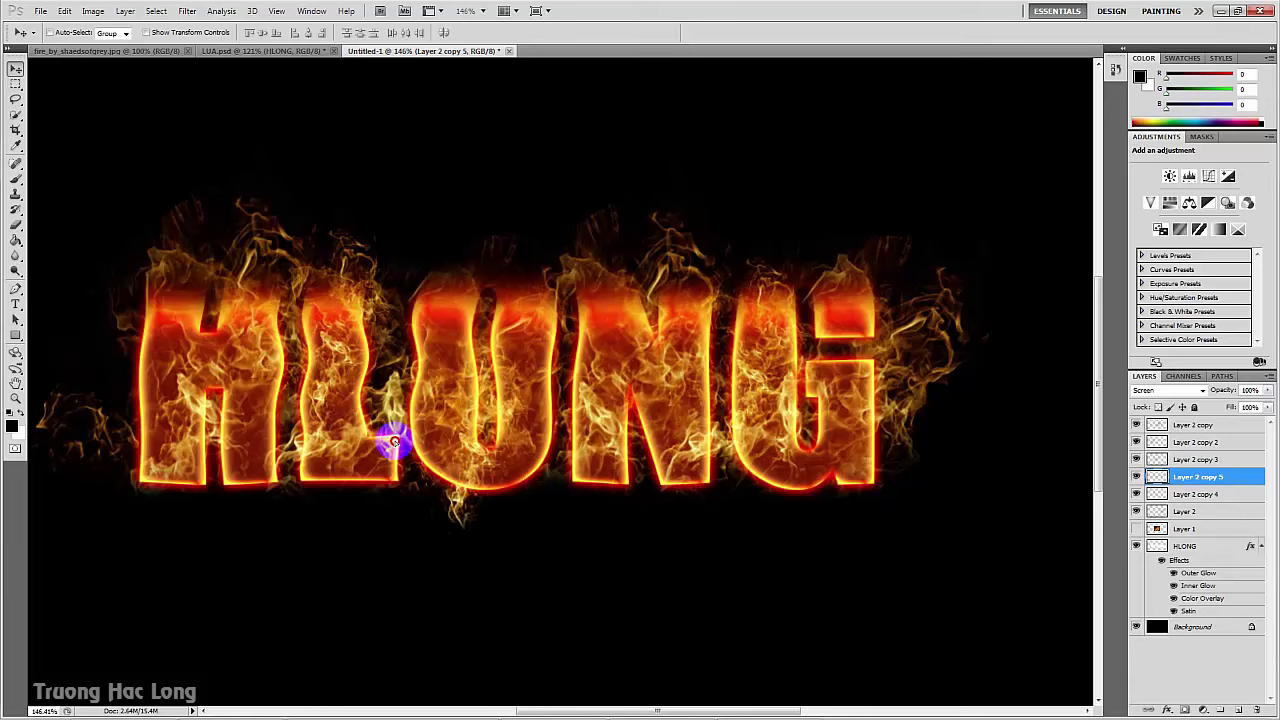
key("ctrl+j")
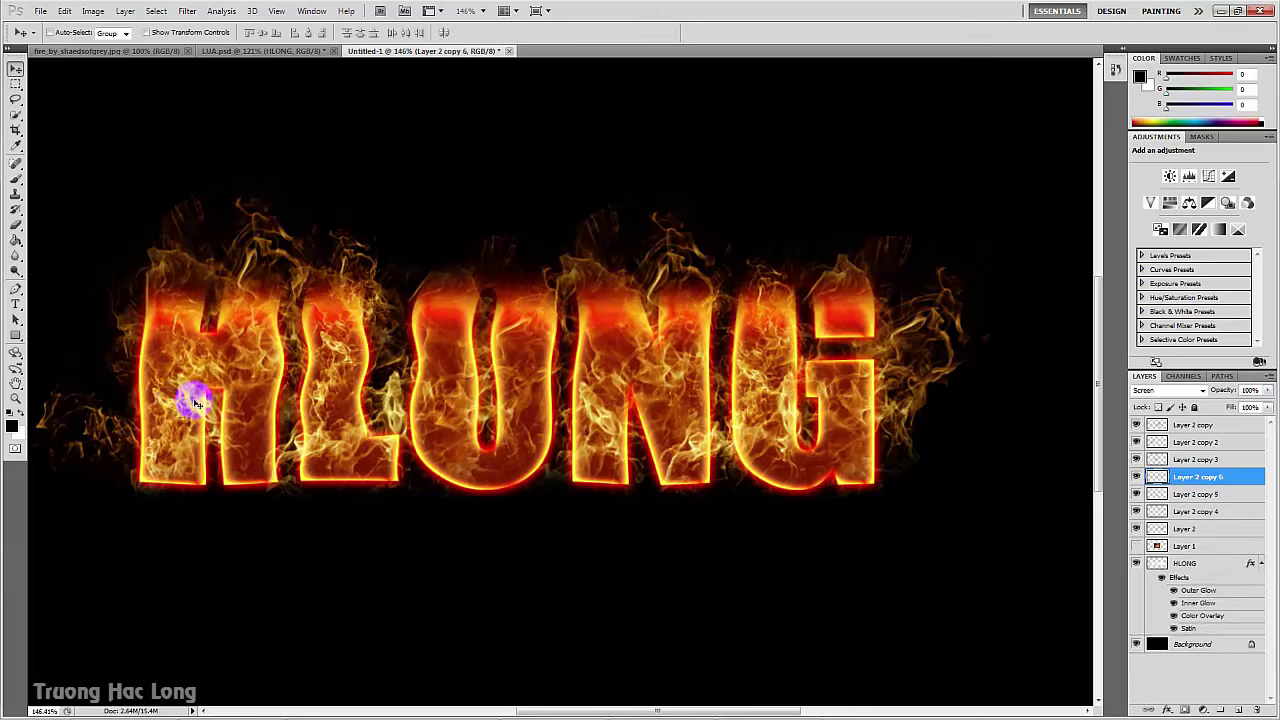
mouse_move(183, 392)
left_mouse_down()
mouse_move(481, 369)
mouse_move(453, 312)
left_mouse_up()
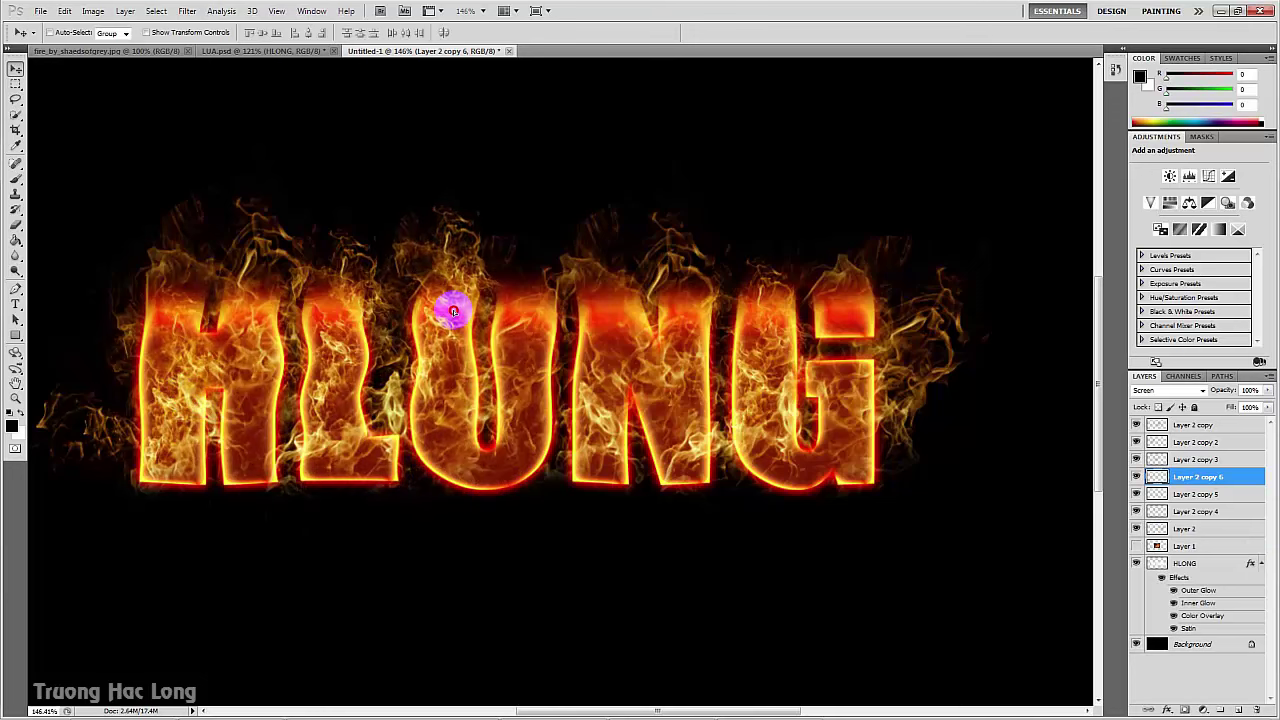
key("ctrl+j")
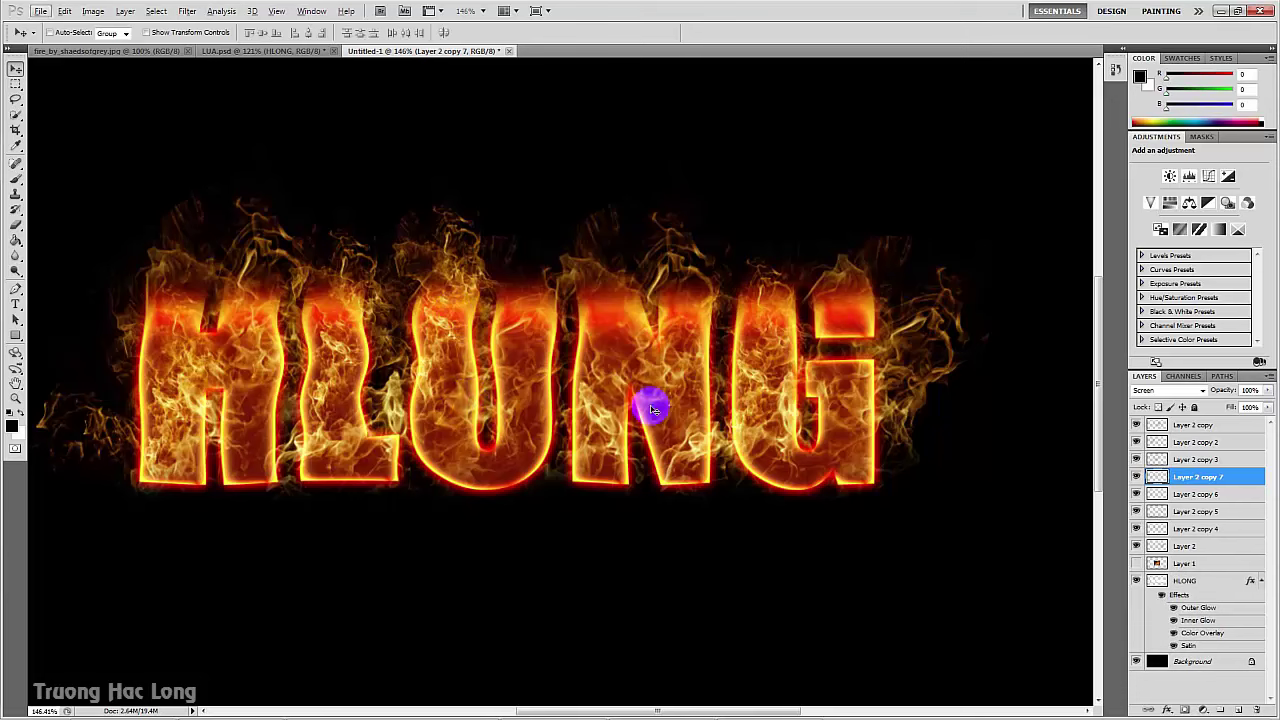
mouse_move(443, 309)
left_mouse_down()
mouse_move(491, 311)
mouse_move(515, 328)
left_mouse_up()
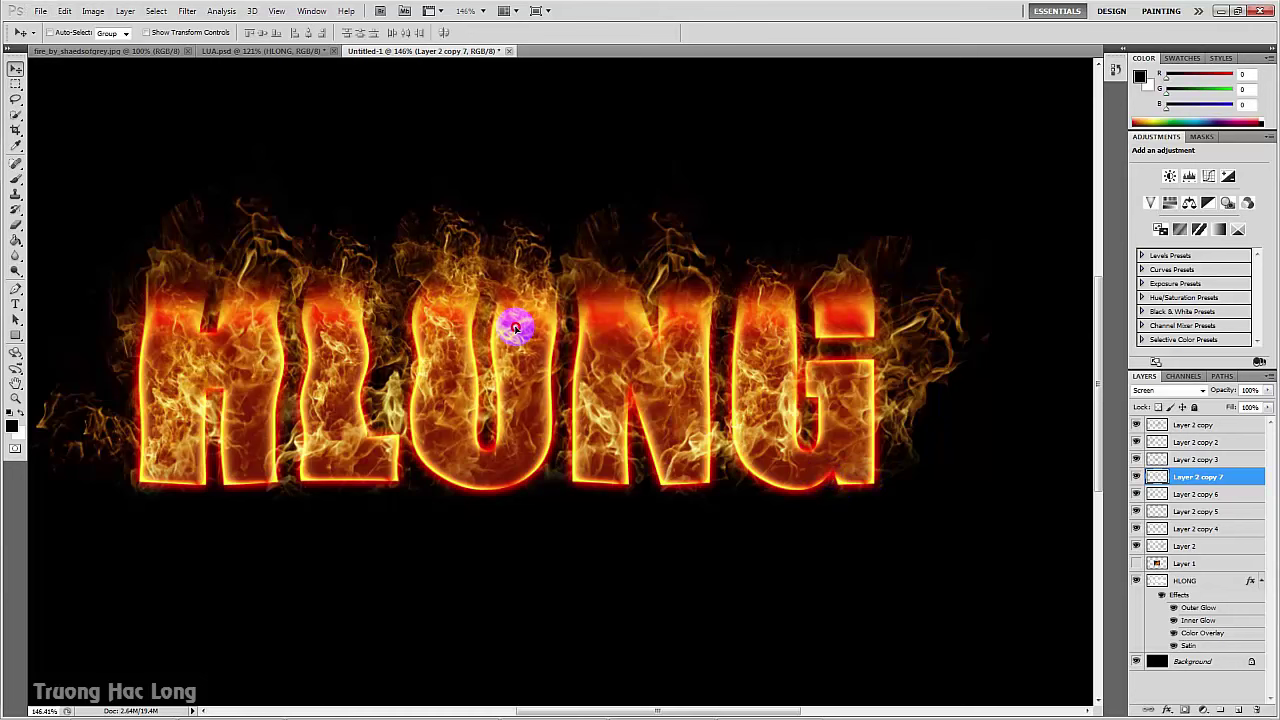
- Add Layer 2 copy 8, rotated about 24° clockwise and applied over the N and G
key("ctrl+j")
key("ctrl+t")
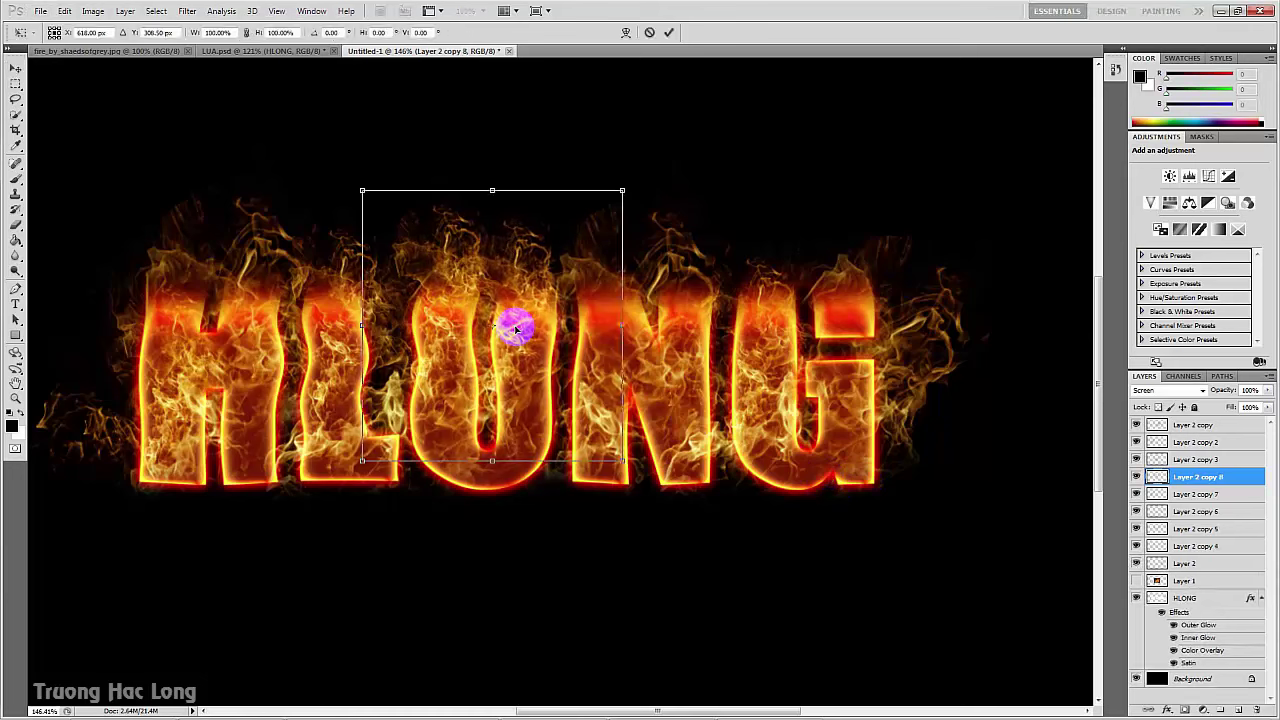
left_click_drag(624, 183, 672, 252)
mouse_move(537, 337)
left_mouse_down()
mouse_move(562, 377)
mouse_move(538, 346)
mouse_move(555, 388)
left_mouse_up()
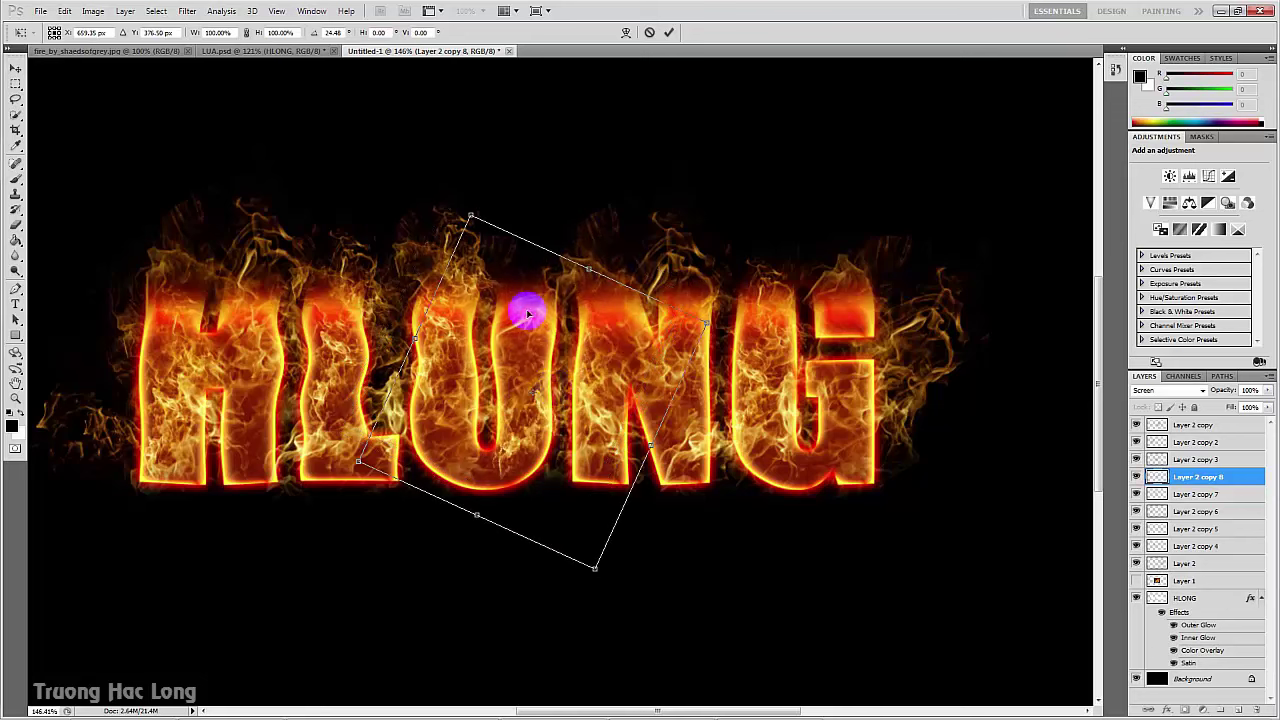
mouse_move(570, 380)
left_mouse_down()
mouse_move(829, 345)
mouse_move(810, 284)
left_mouse_up()
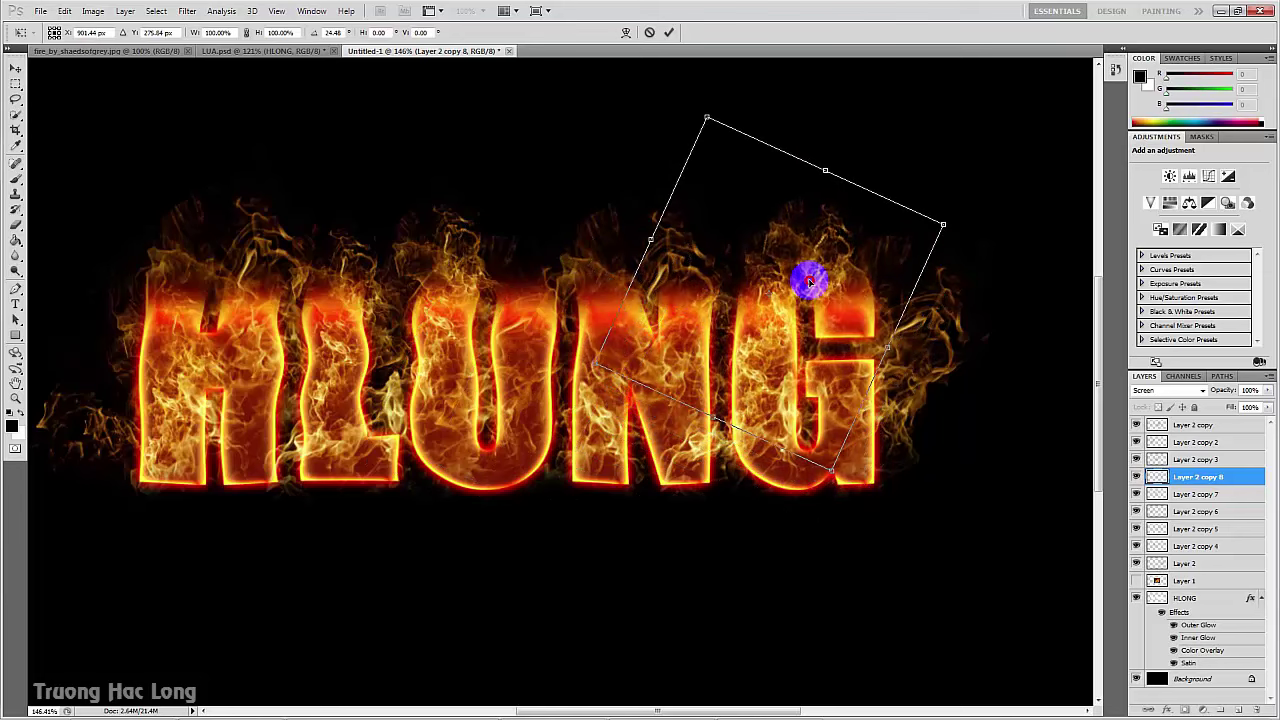
left_click(15, 70)
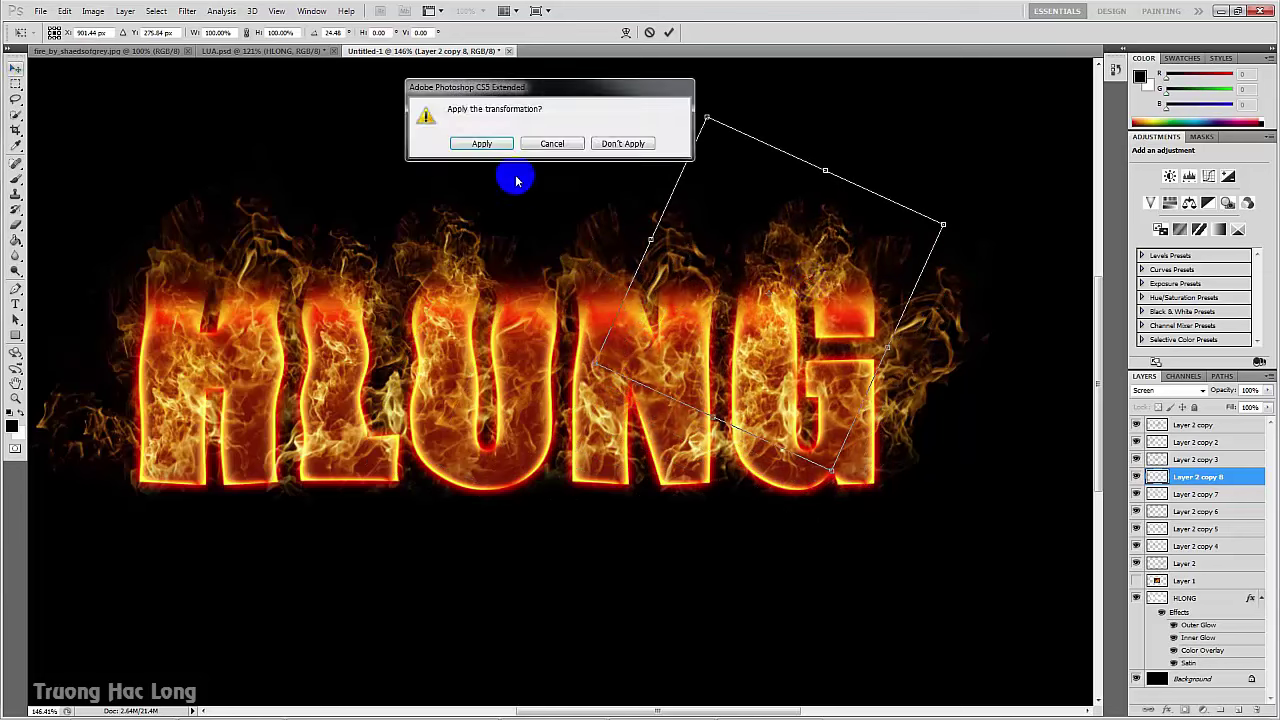
left_click(483, 144)
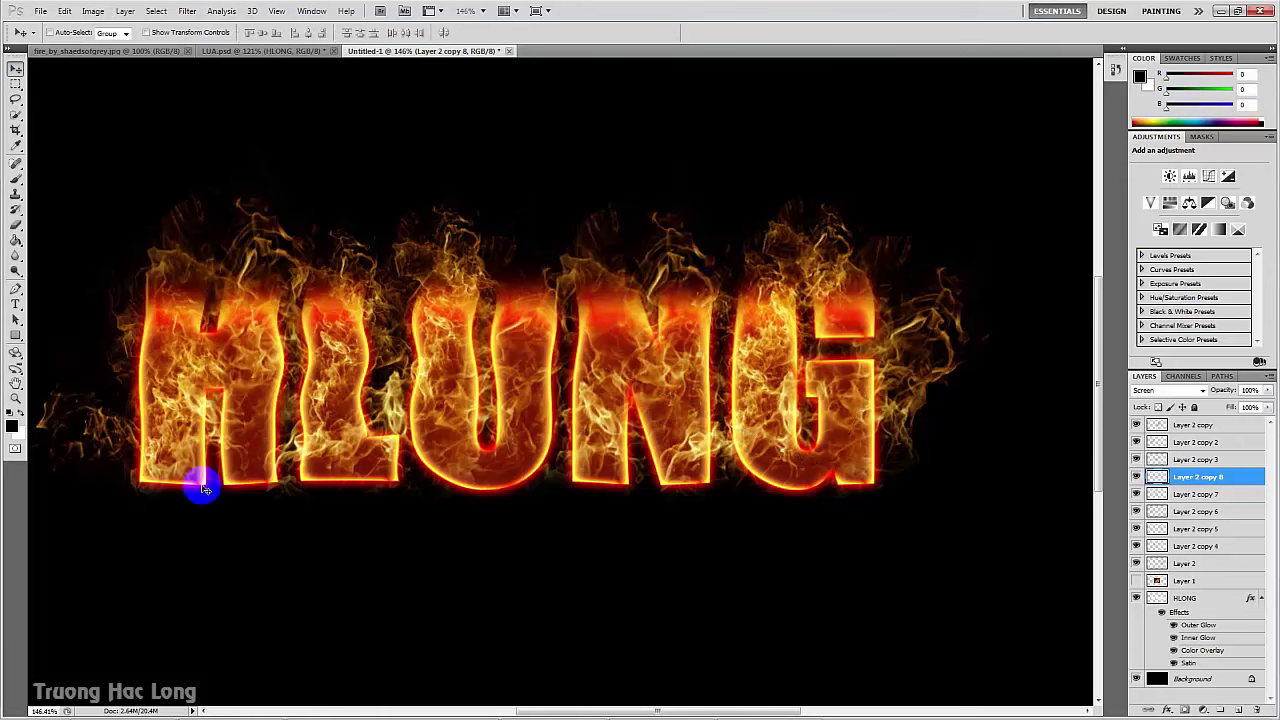
- On Layer 2 copy 2, paint black over the stray flame wisps left of the H
right_click(102, 430)
left_click(118, 437)
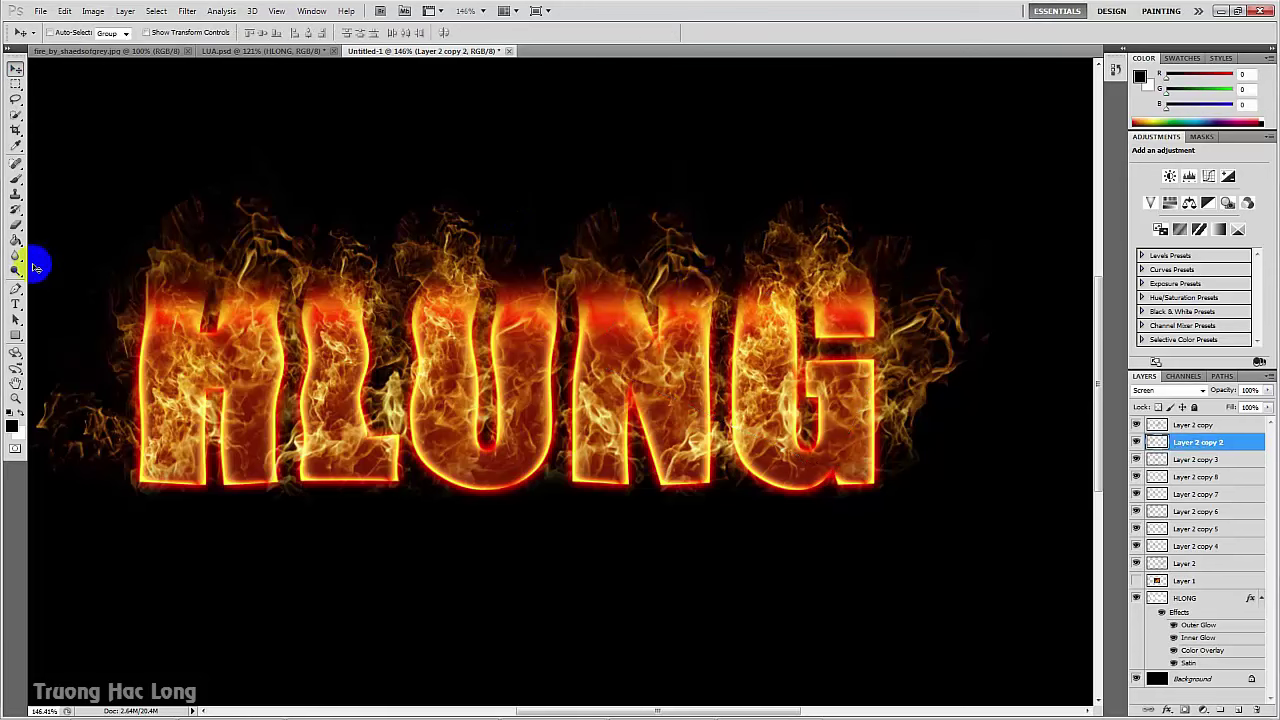
left_click(15, 226)
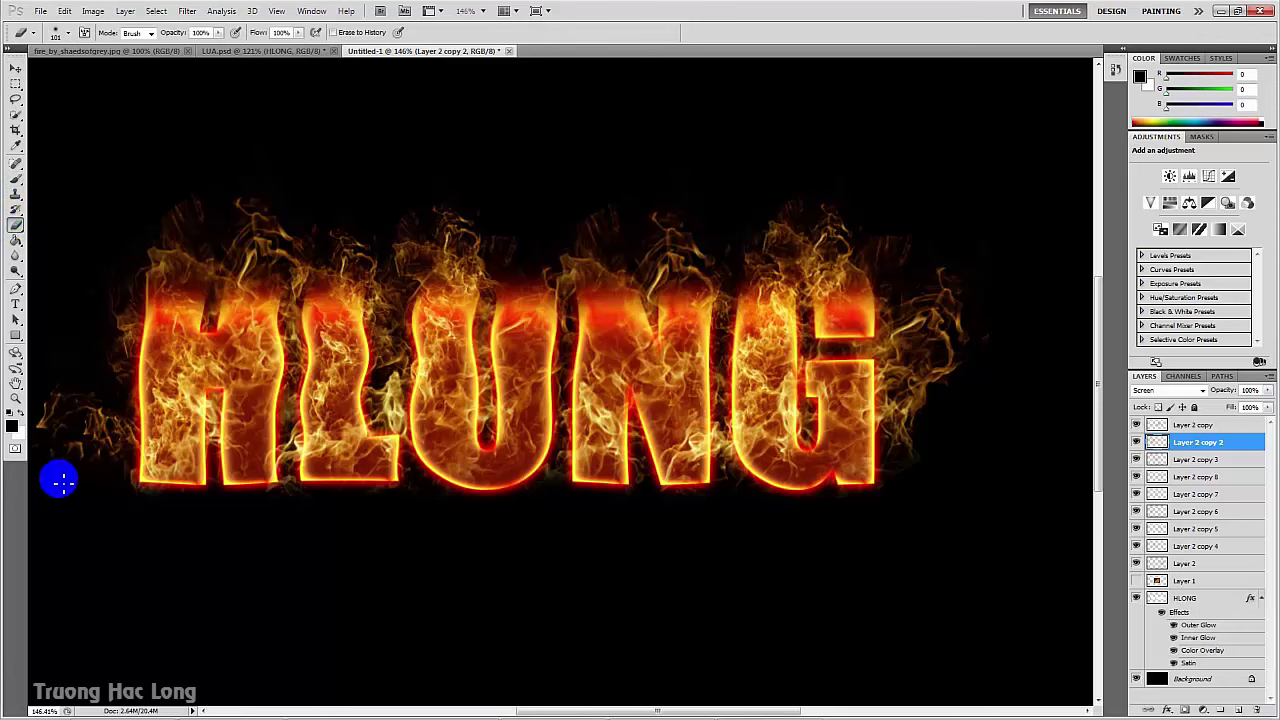
mouse_move(59, 470)
left_mouse_down()
mouse_move(51, 420)
mouse_move(105, 487)
left_mouse_up()
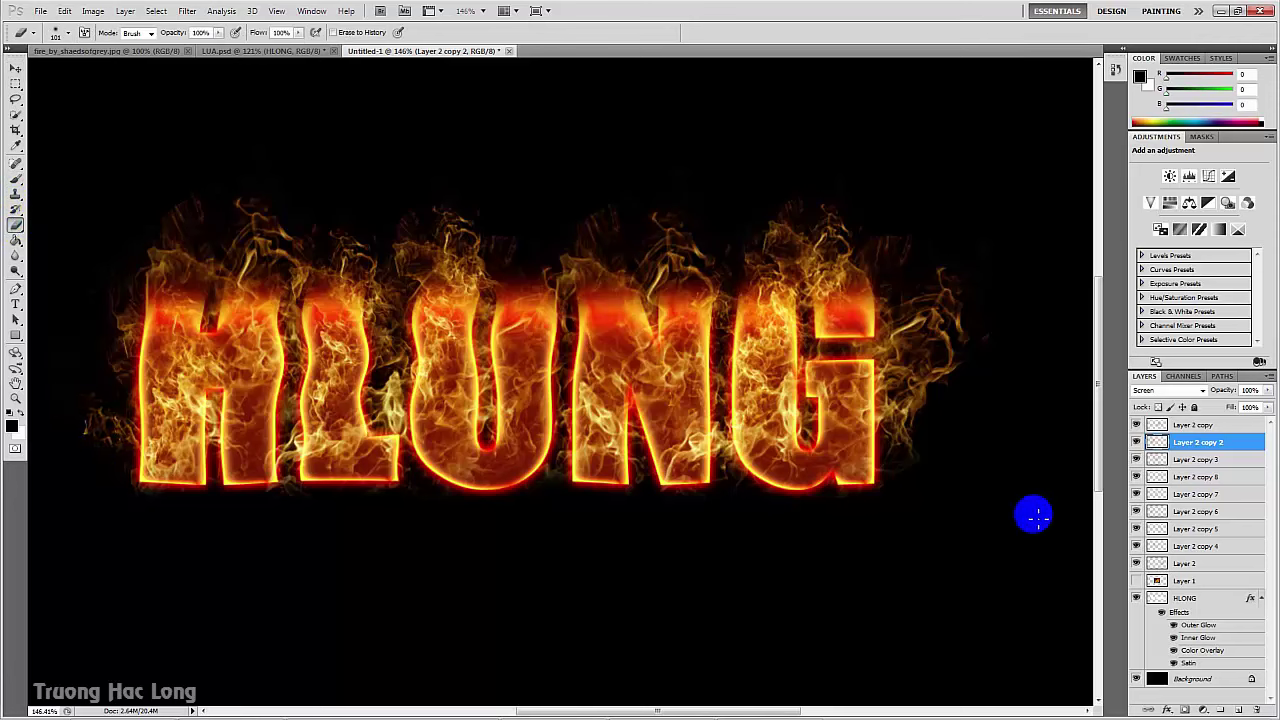
right_click(901, 363)
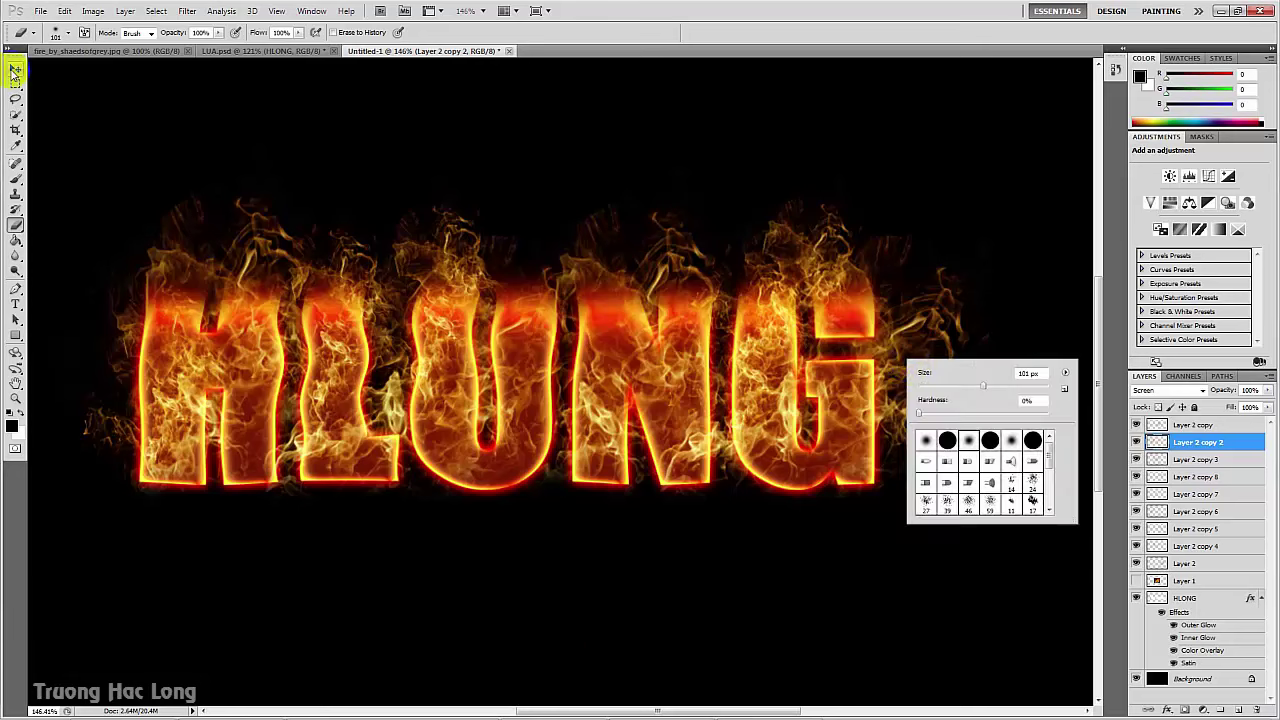
- On Layer 2, paint black over the stray flame wisps to the right of the G
left_click(15, 69)
right_click(903, 368)
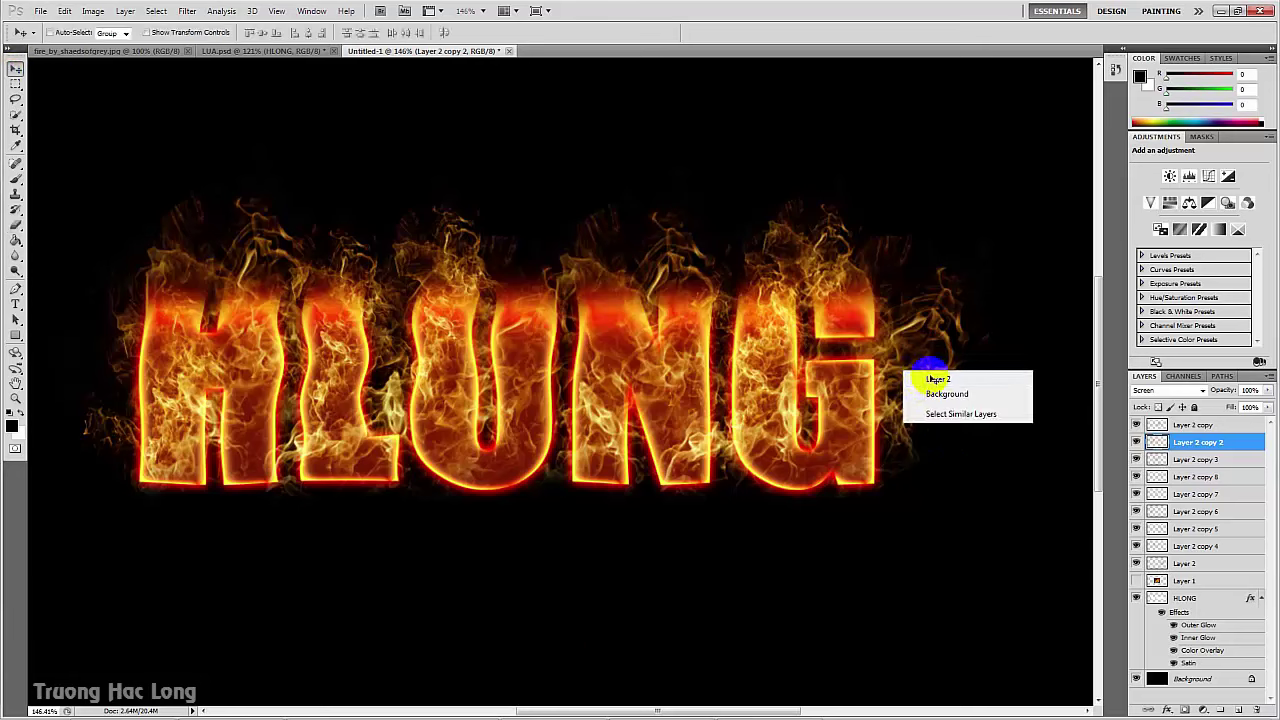
left_click(934, 379)
left_click(15, 224)
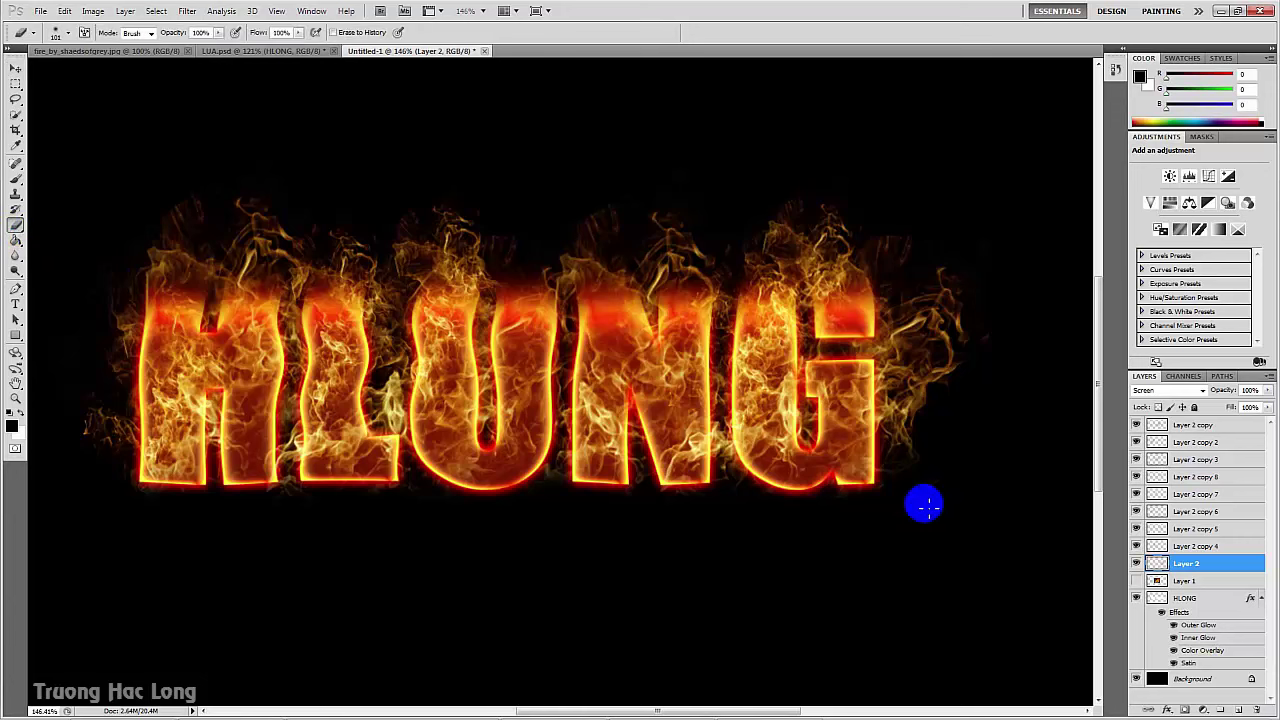
mouse_move(929, 386)
left_mouse_down()
mouse_move(920, 451)
mouse_move(943, 466)
mouse_move(1013, 359)
mouse_move(971, 374)
mouse_move(1006, 280)
mouse_move(1022, 308)
mouse_move(977, 386)
mouse_move(970, 479)
mouse_move(849, 566)
mouse_move(491, 509)
left_mouse_up()
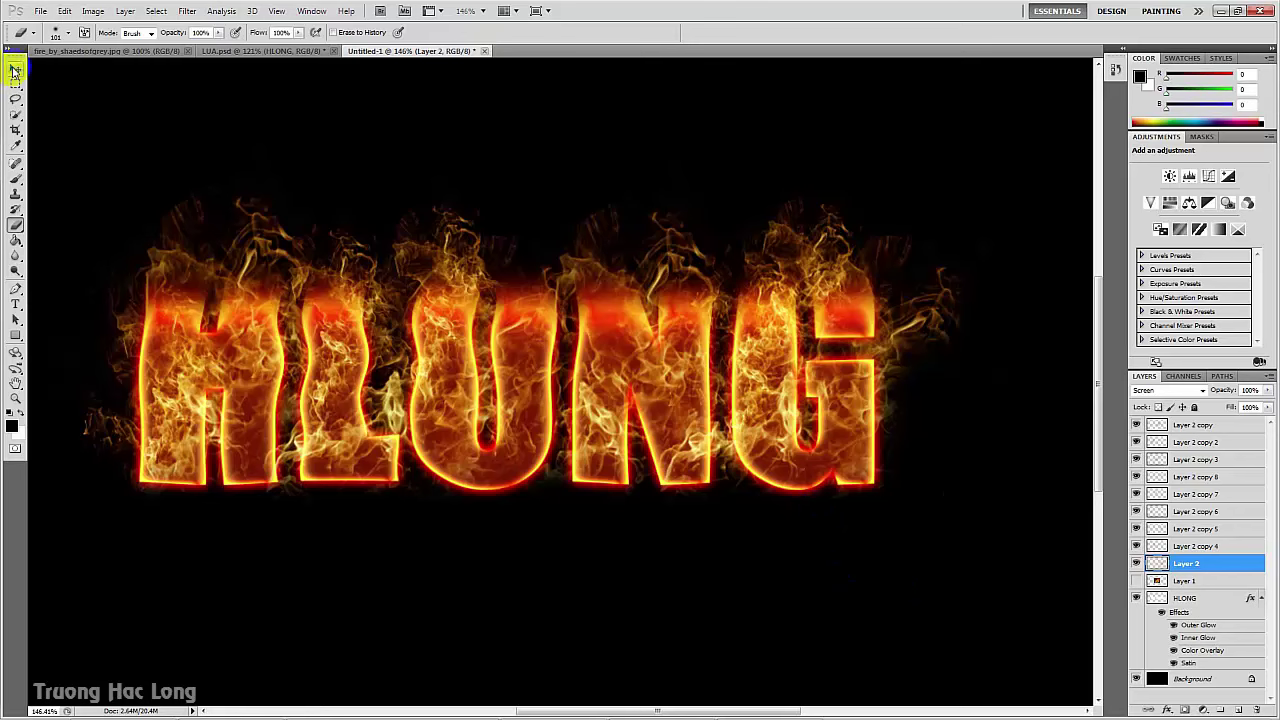
left_click(14, 69)
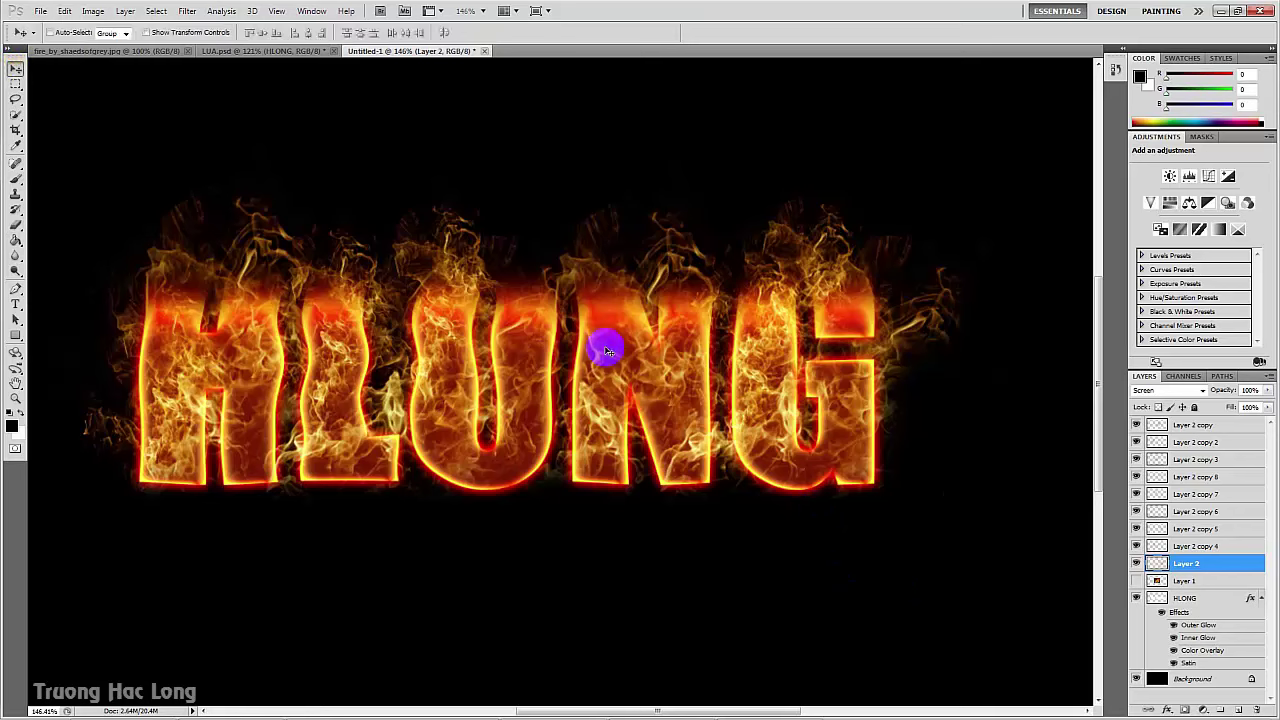
- Nudge Layer 2 about 18 px right so its base flames sit over the N and G
scroll(731, 381, "up", 1)
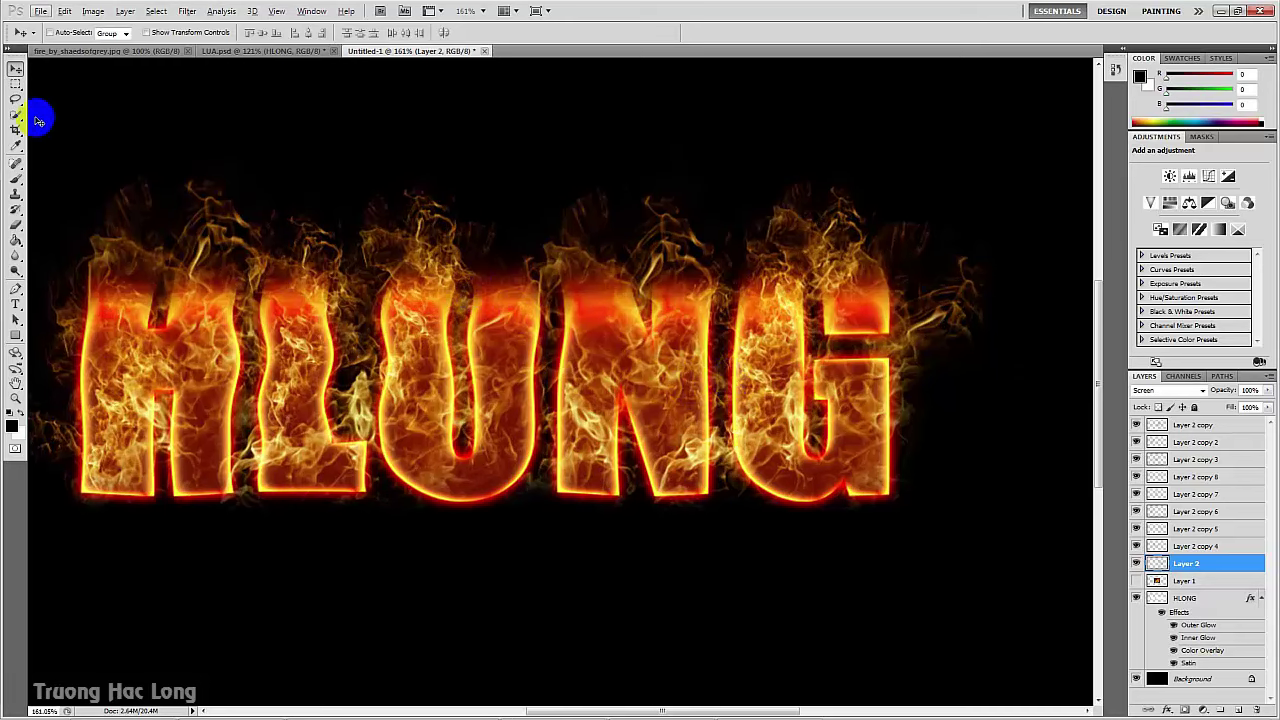
left_click_drag(286, 378, 305, 377)
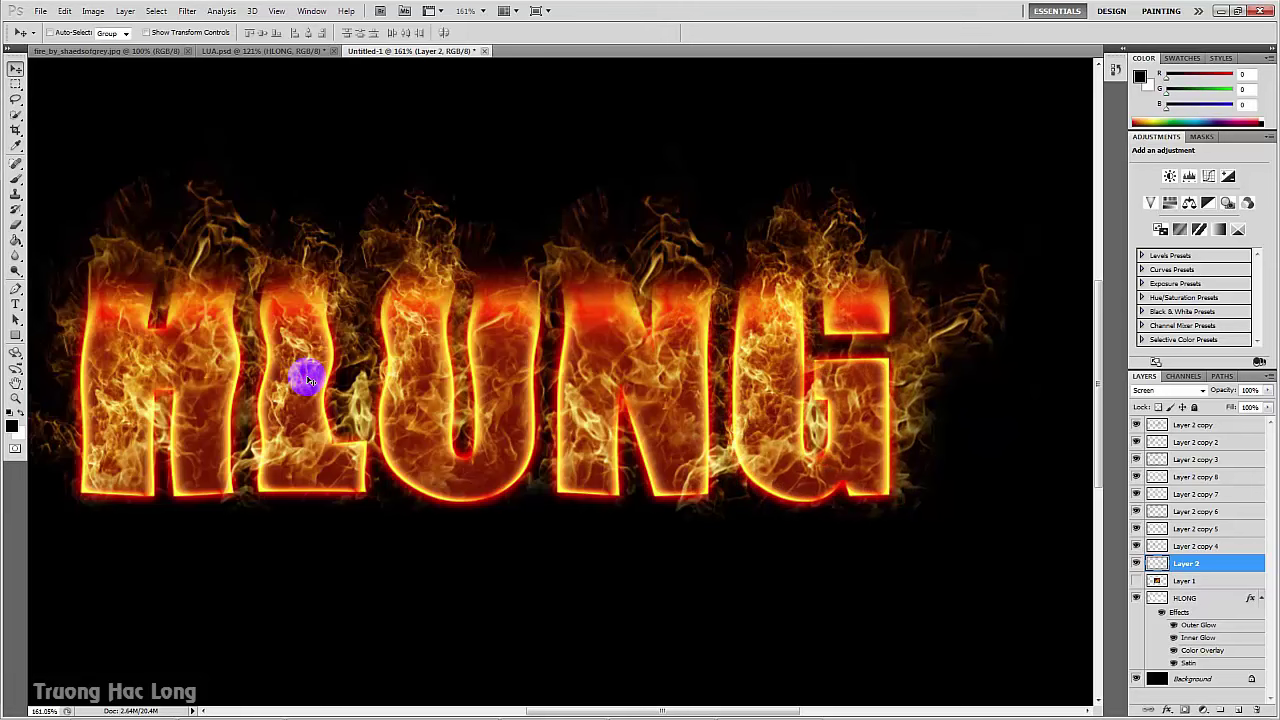
scroll(490, 423, "down", 2)
scroll(480, 420, "down", 2)
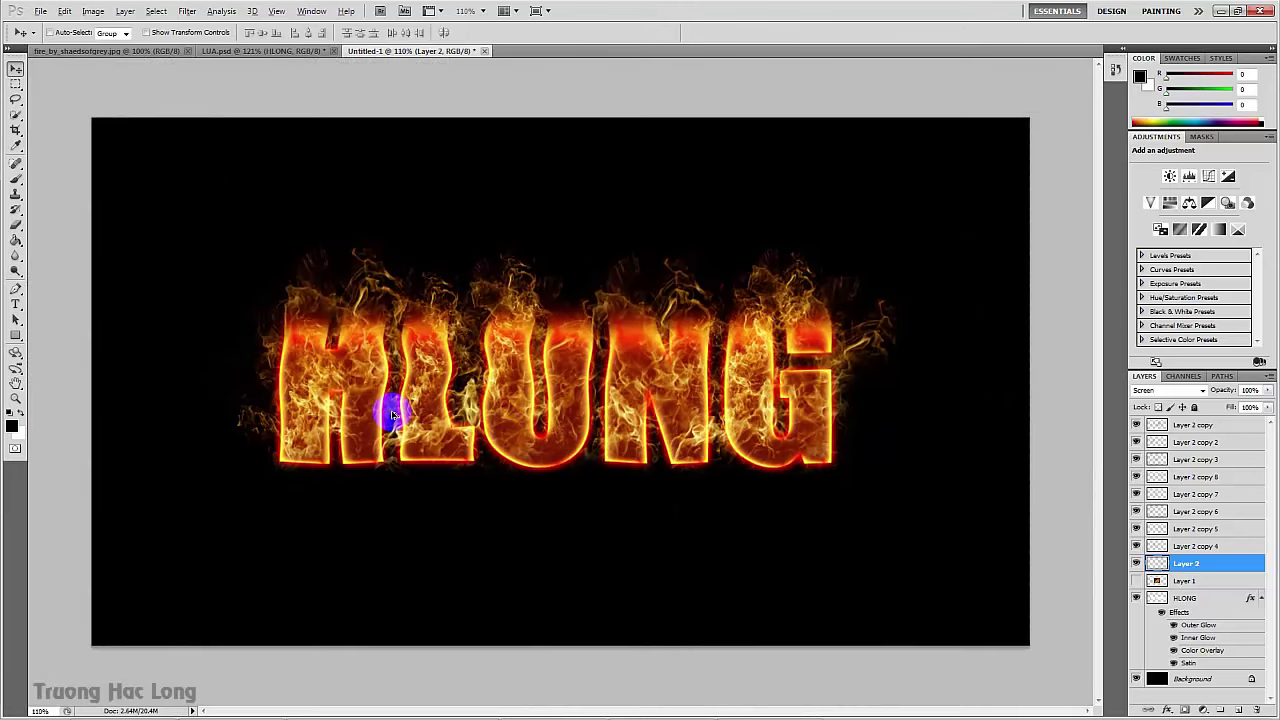
scroll(351, 344, "up", 1)
scroll(358, 351, "up", 1)
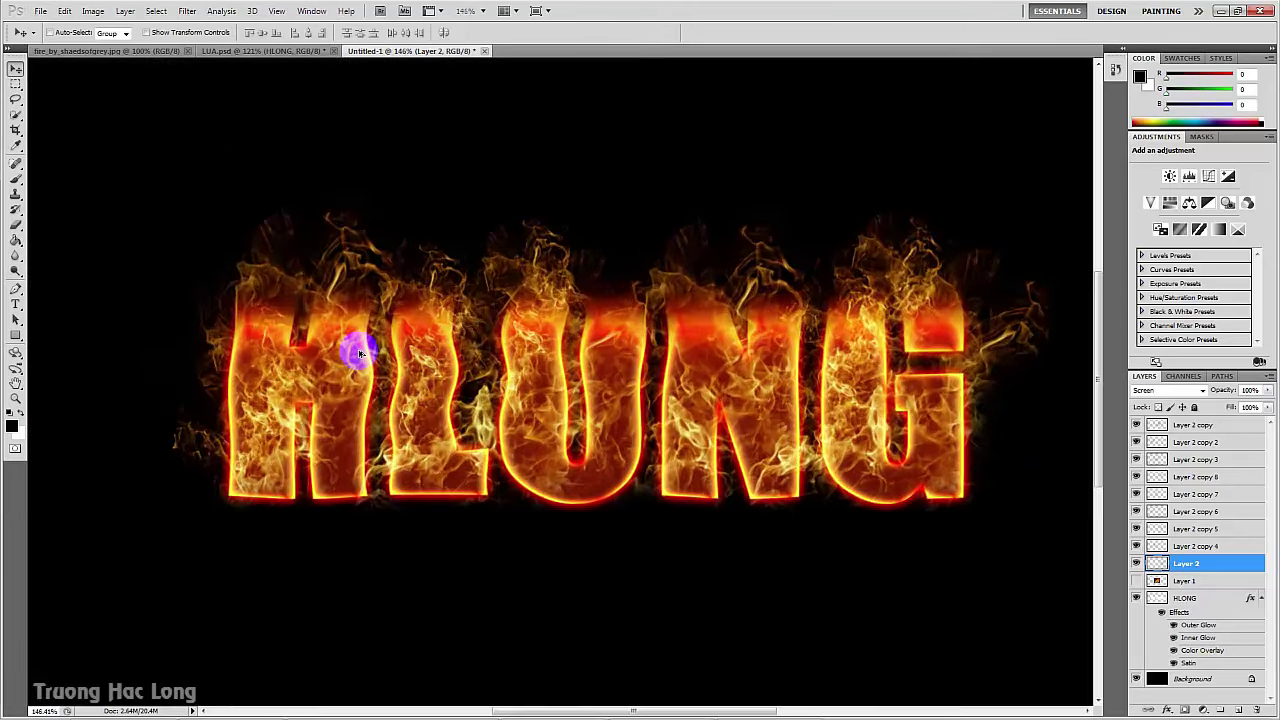
scroll(996, 376, "up", 1)
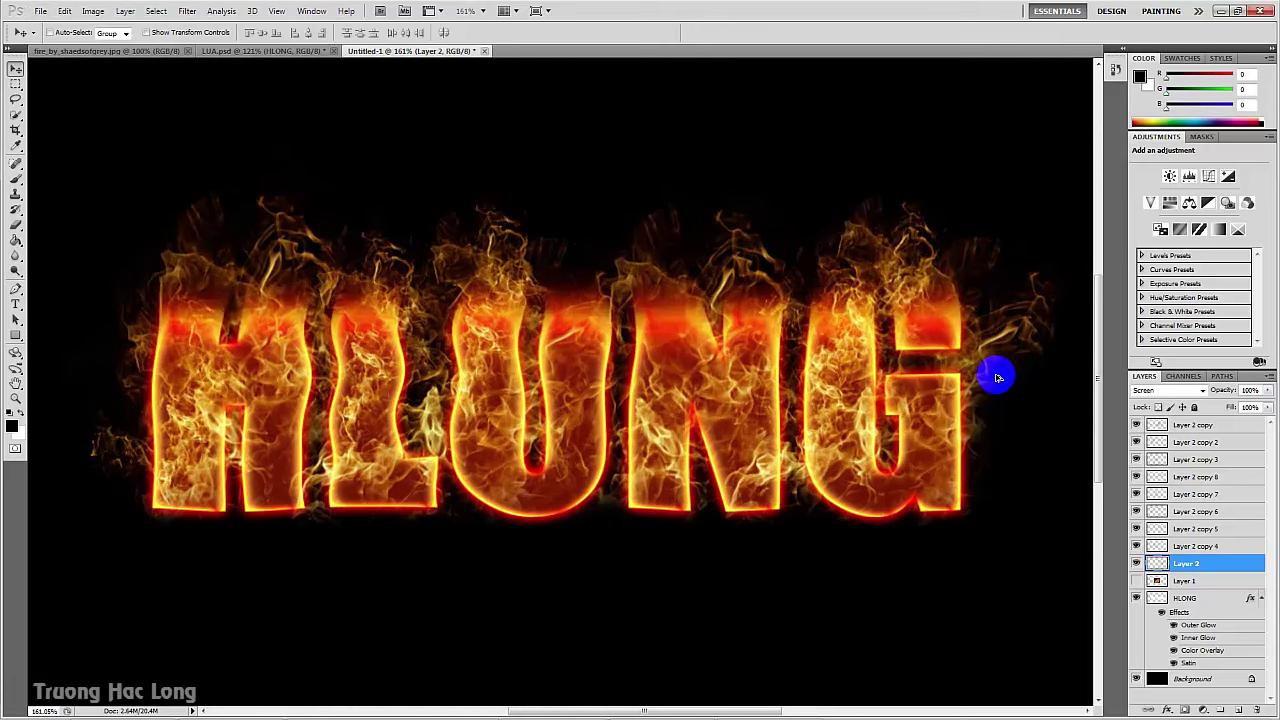